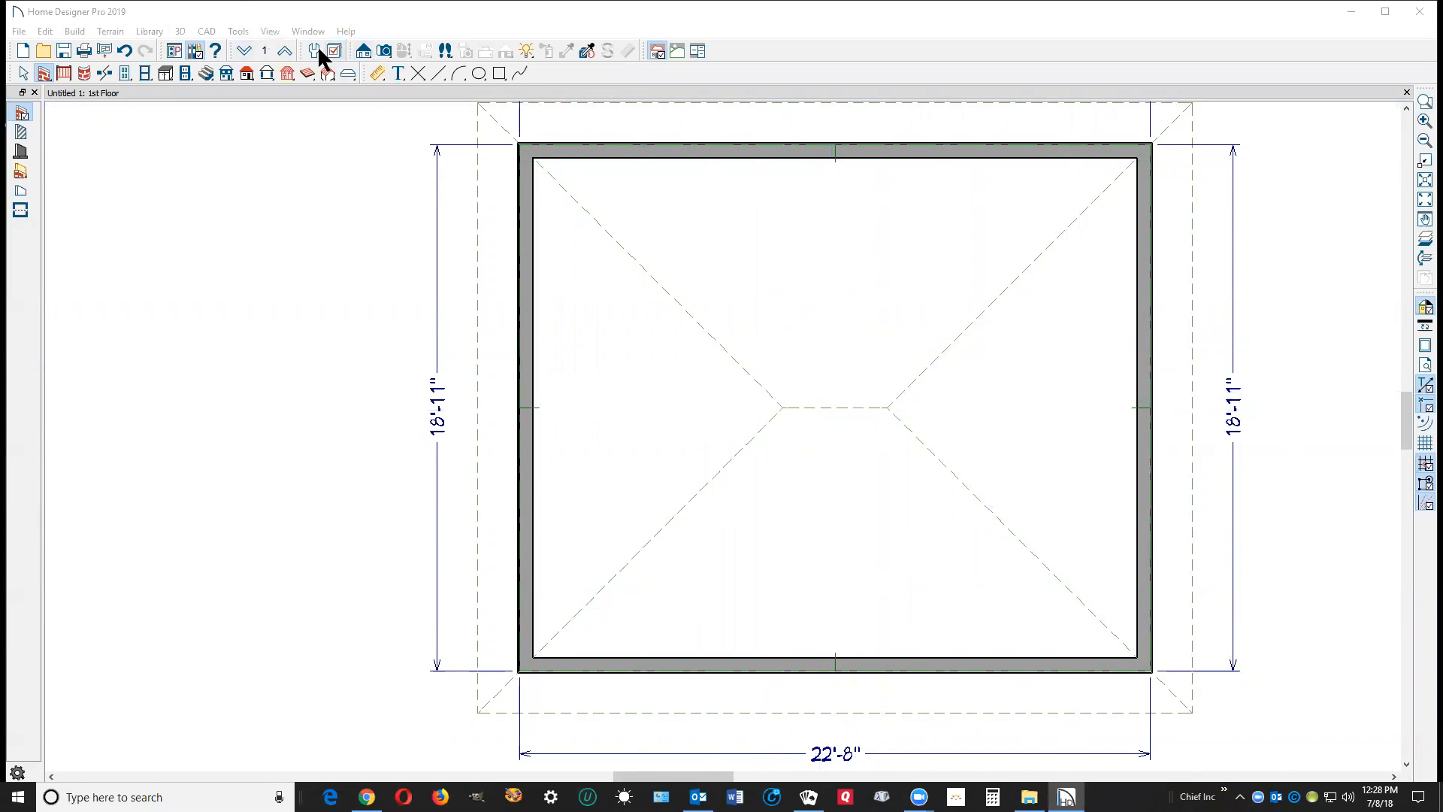
Step: Turn off the display of the Roof Planes and Roofs, Baselines layers in the floor plan
click(334, 51)
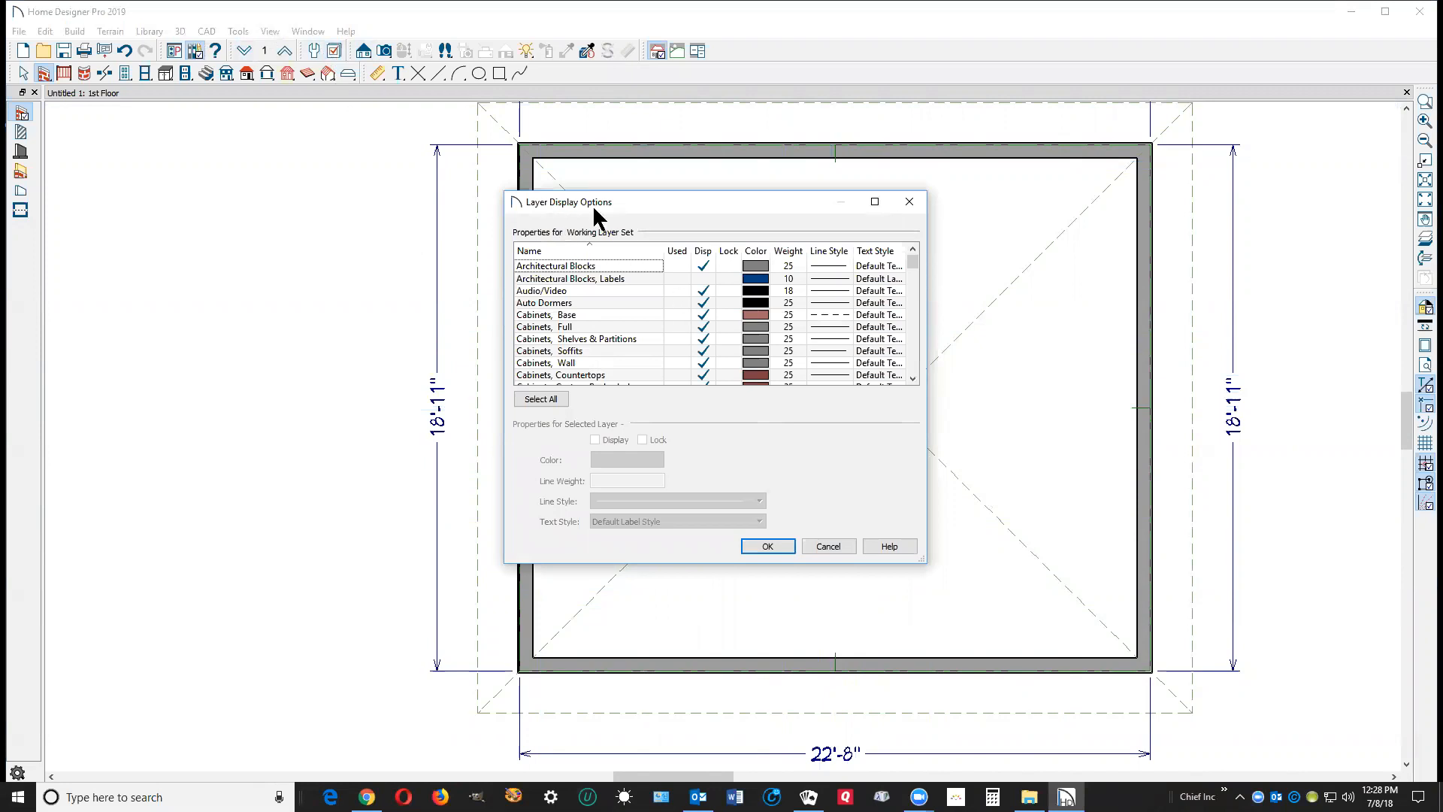
key(r)
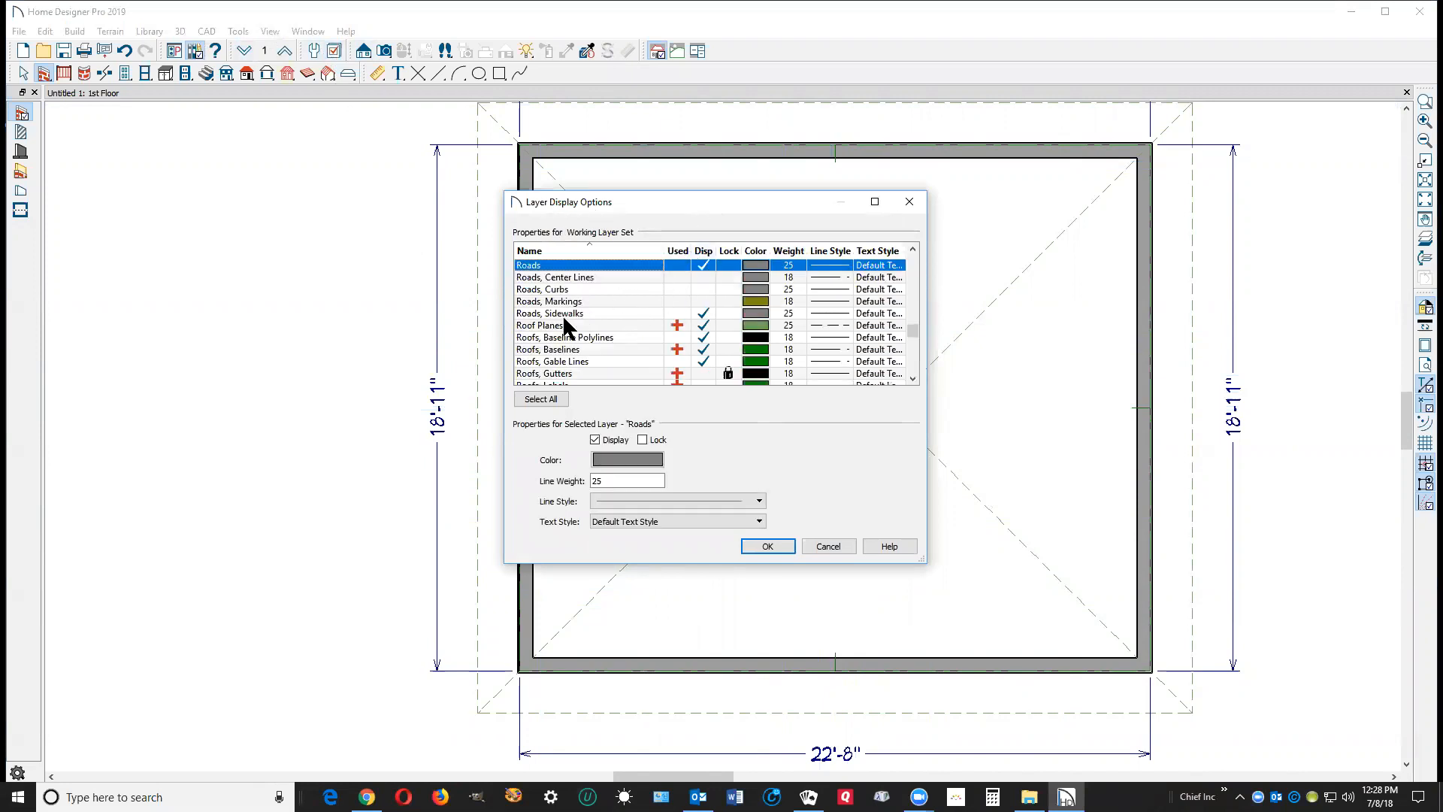
click(705, 326)
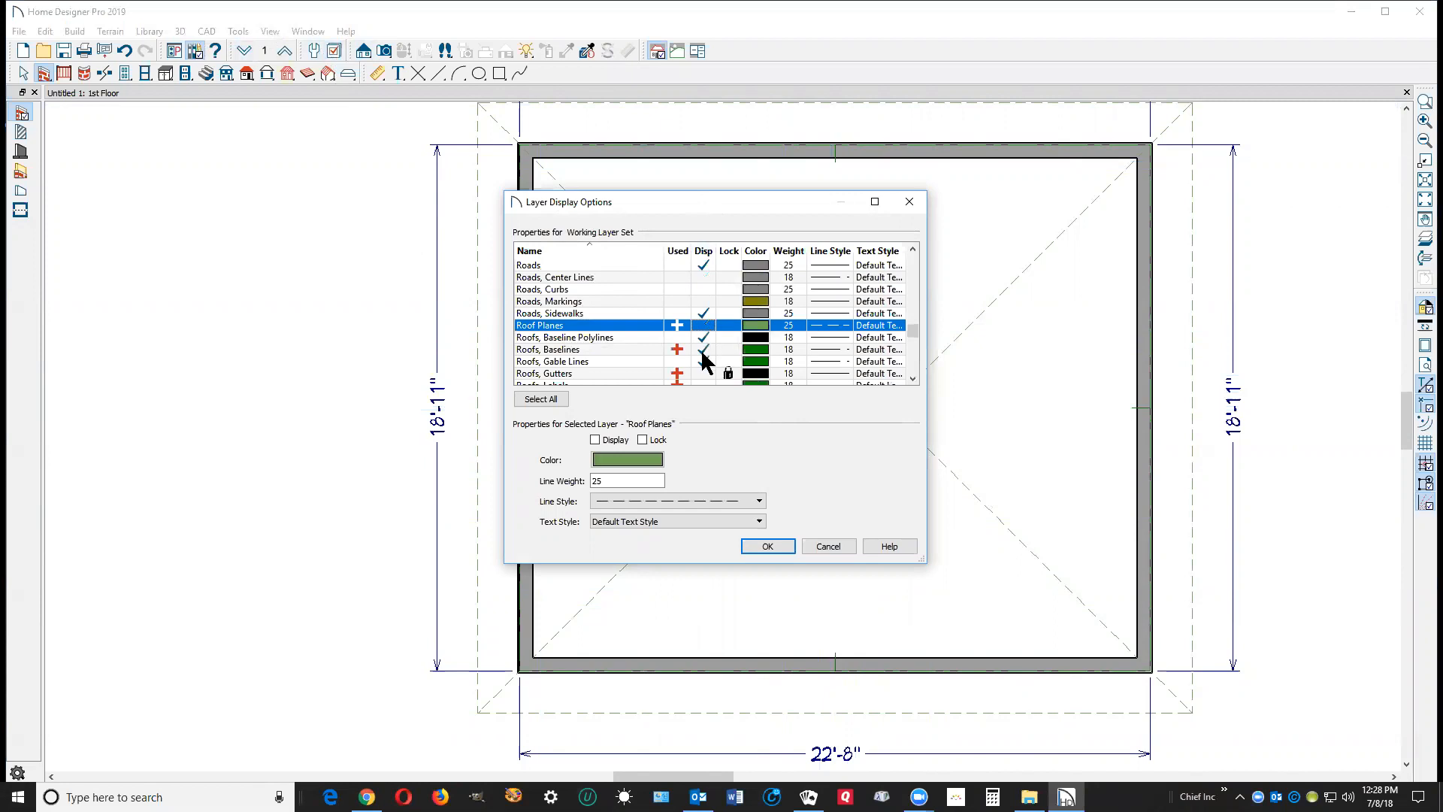
click(703, 349)
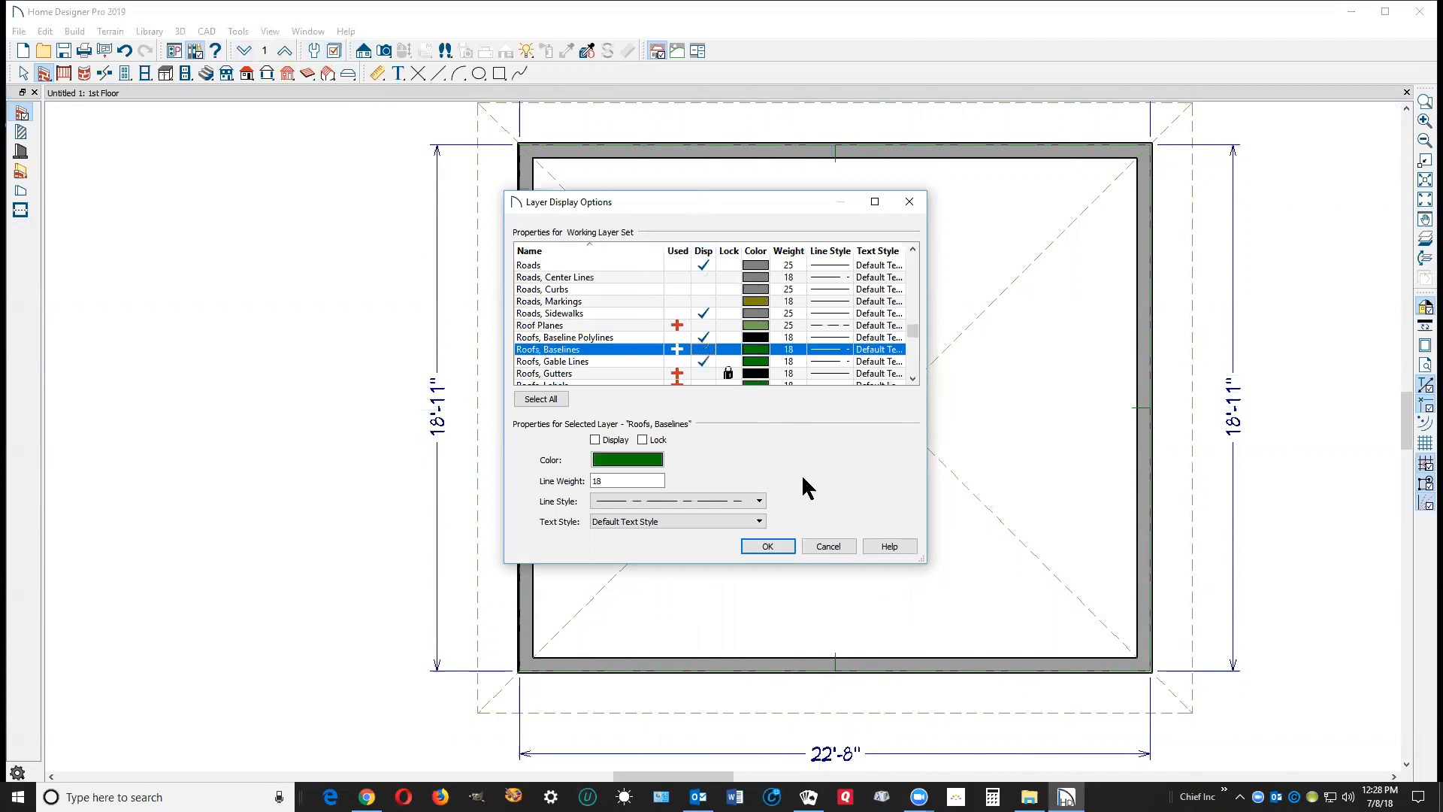
click(767, 547)
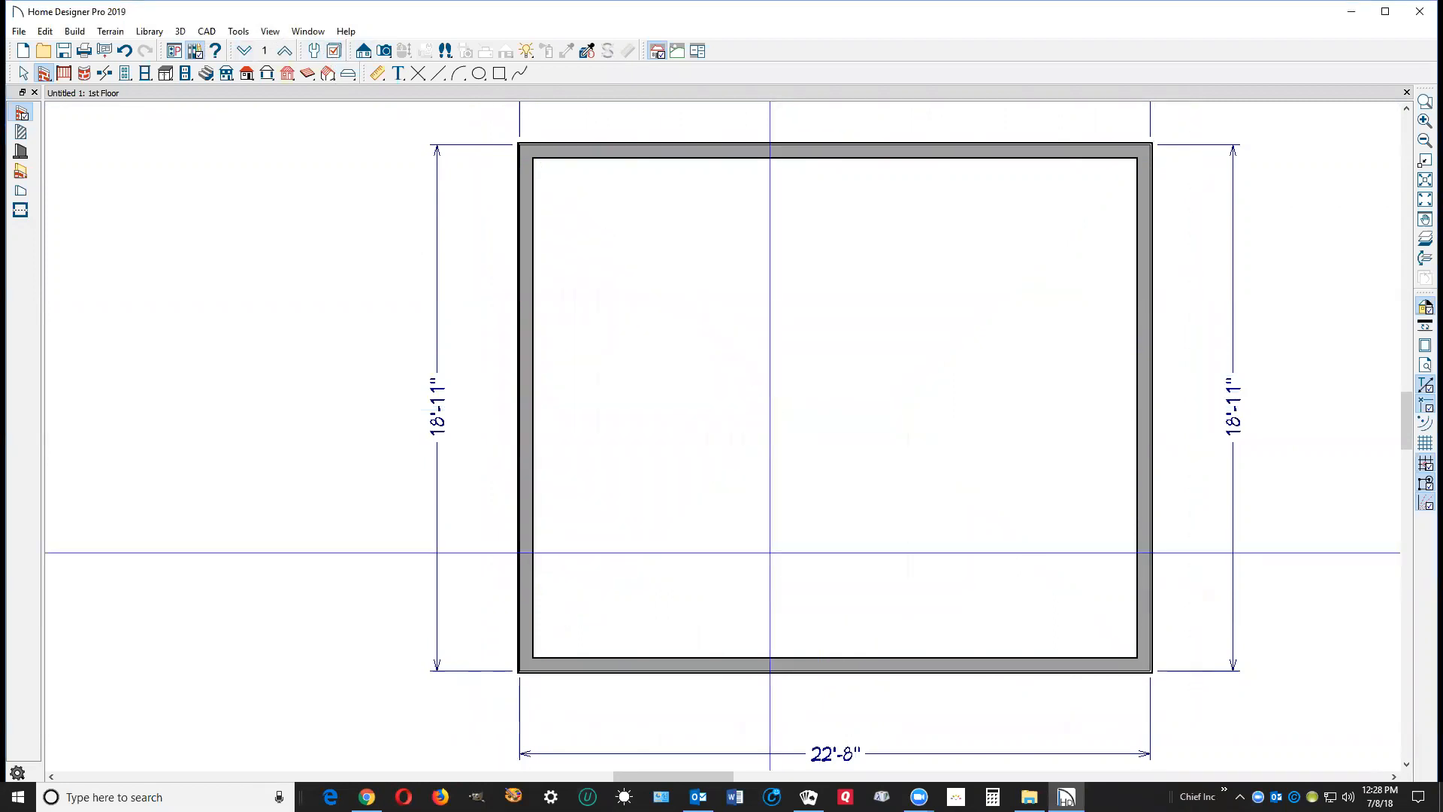
Step: Place a full height cabinet against the inside of the plan's upper wall, a little left of its midpoint
scroll(781, 214, up, 2)
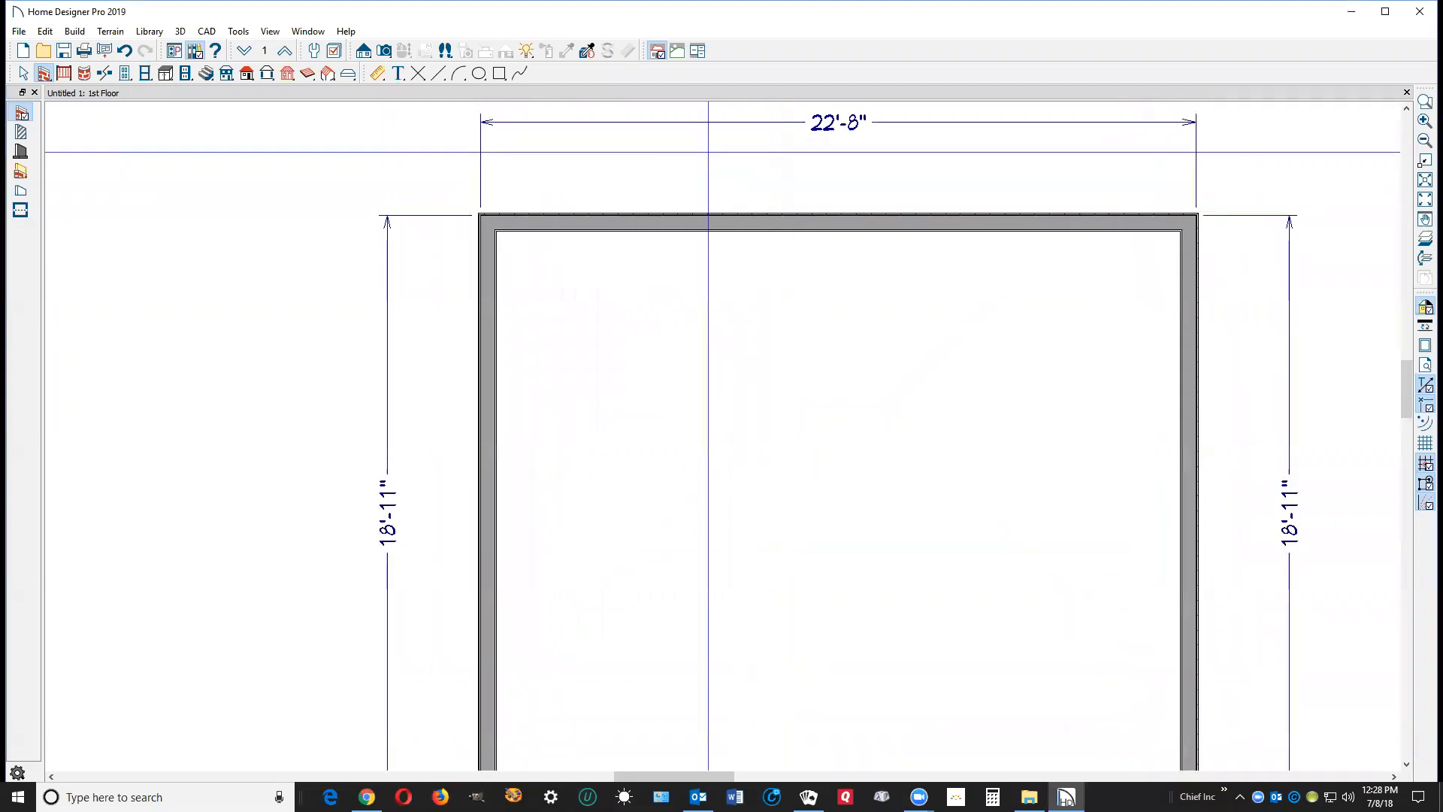
click(163, 74)
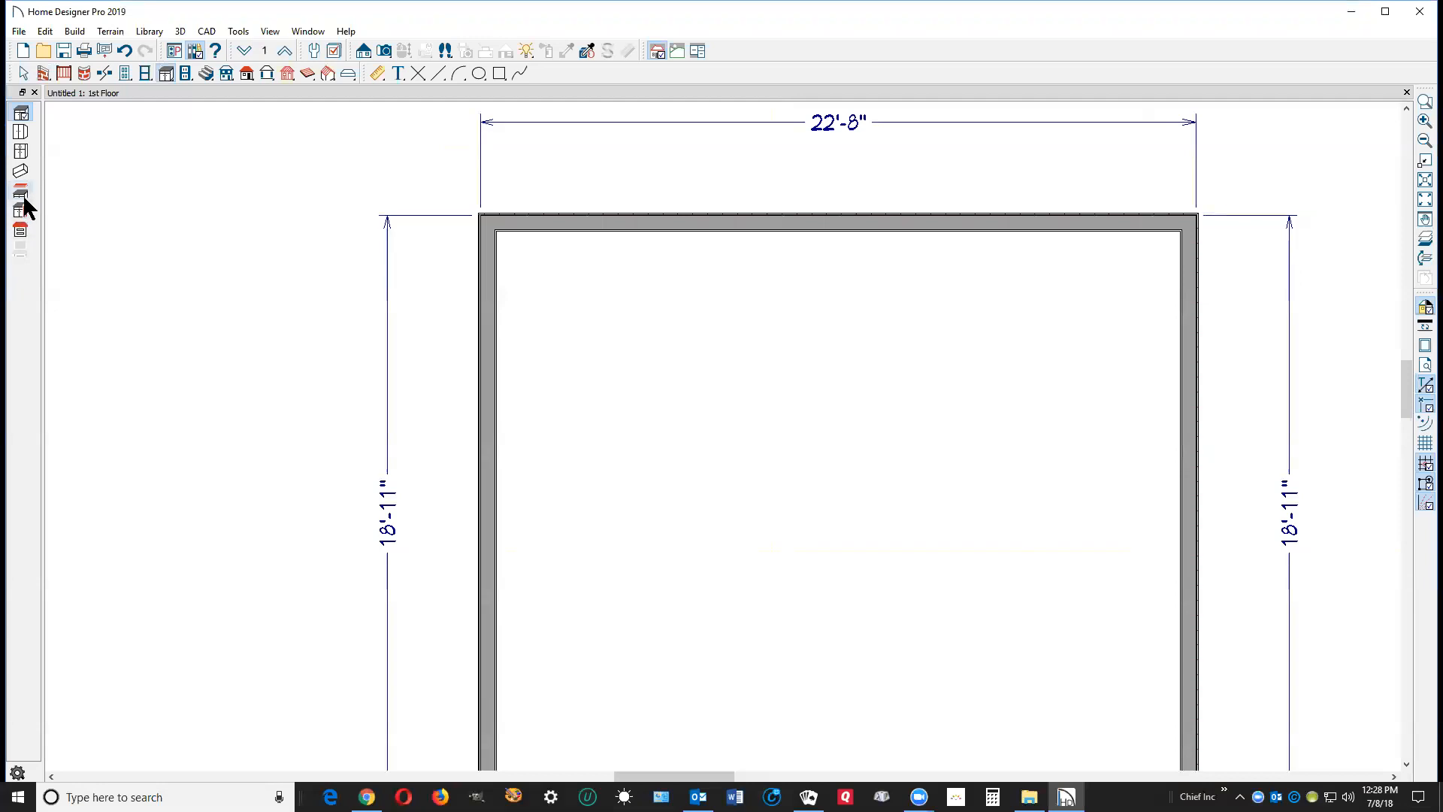
click(21, 151)
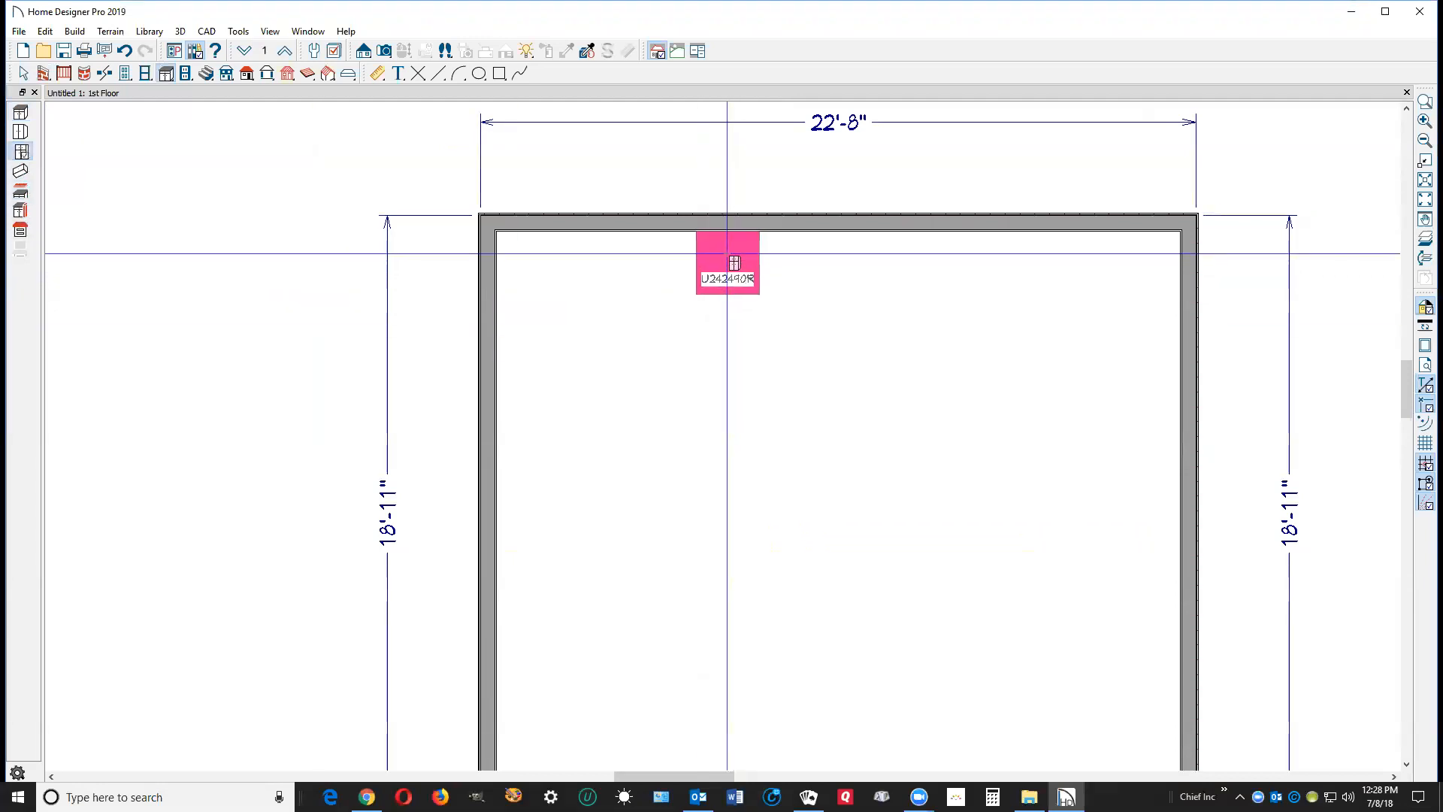
click(727, 254)
key(Escape)
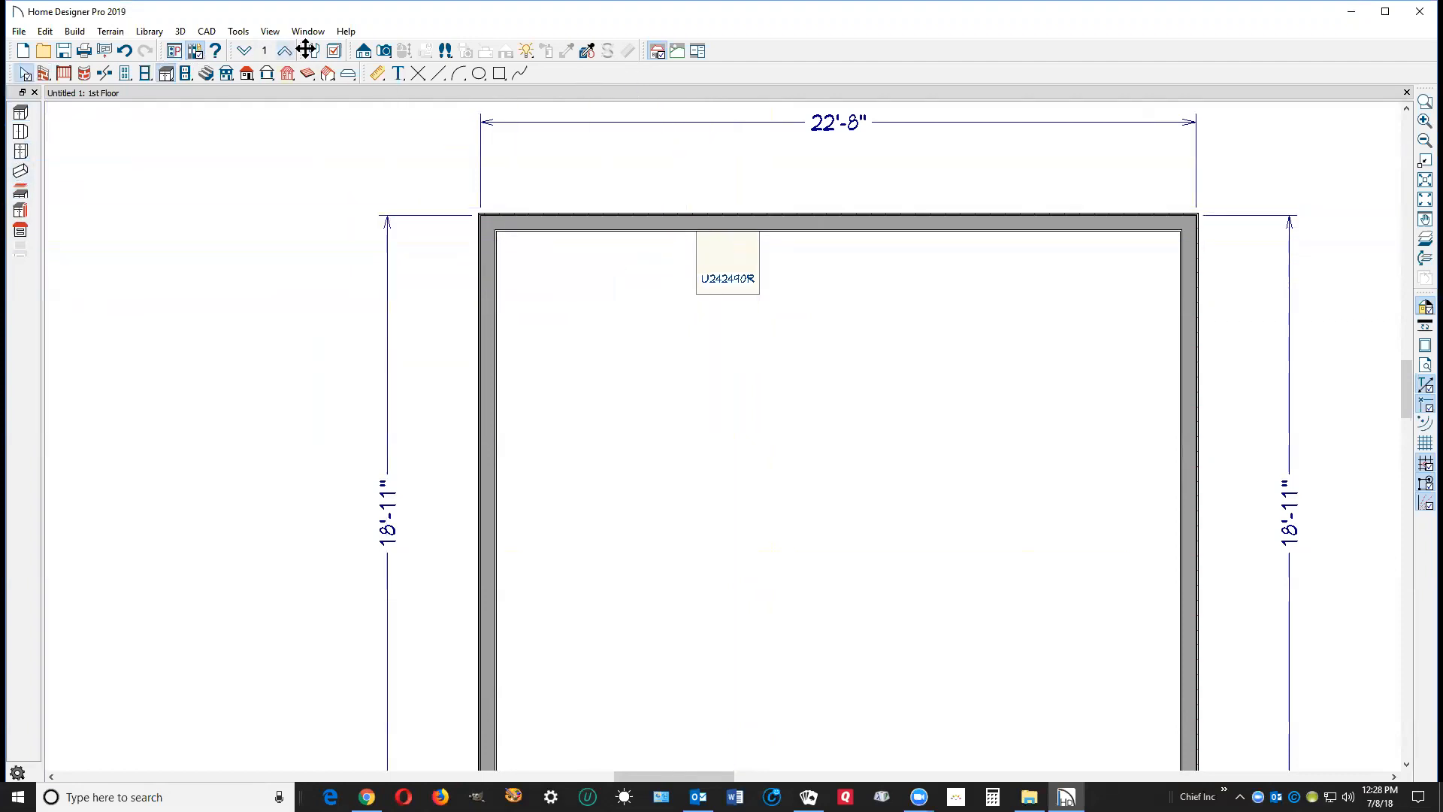
Step: Create a wall elevation view from inside the room looking at the upper wall with the cabinet
click(364, 51)
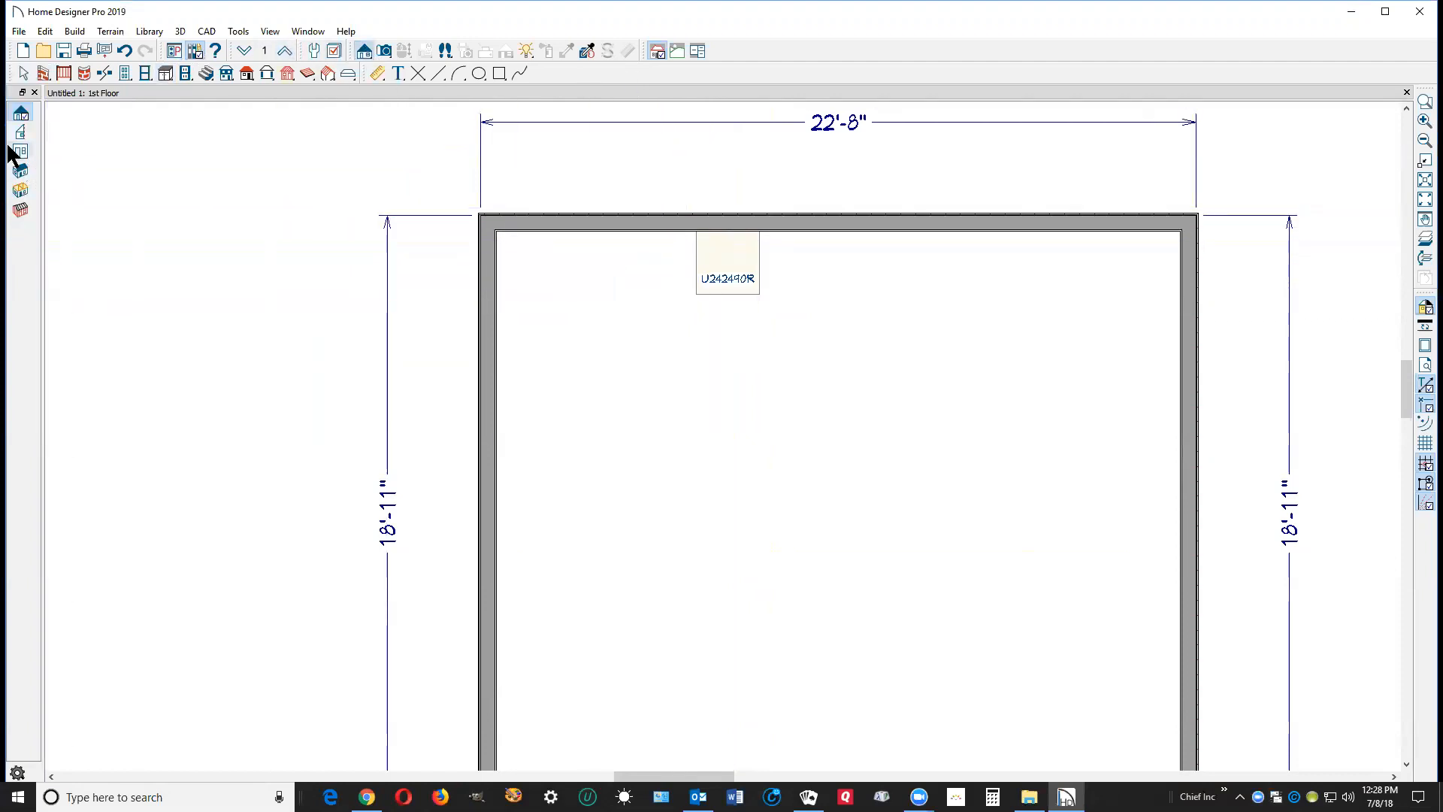
click(21, 152)
drag(815, 414, 824, 184)
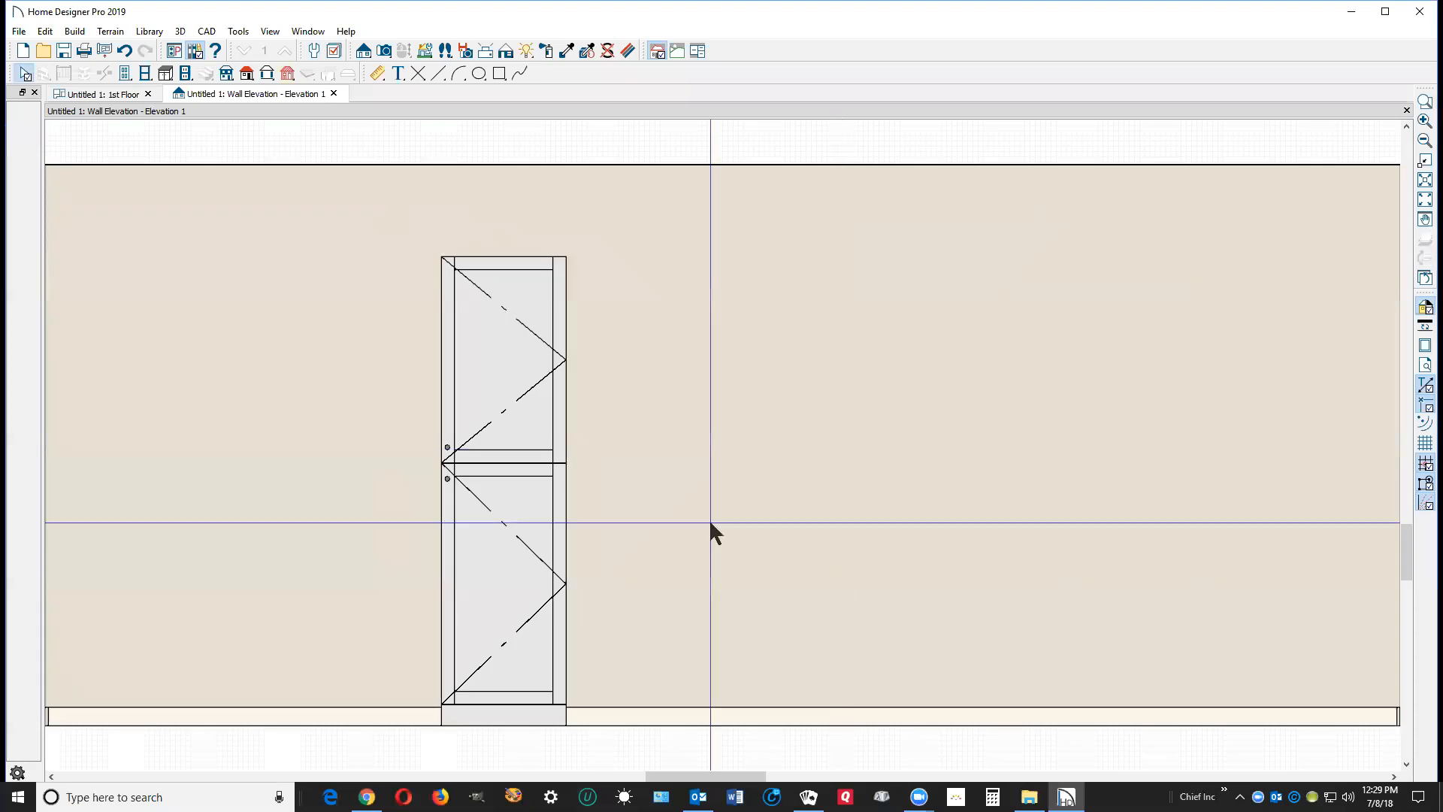
scroll(576, 496, up, 3)
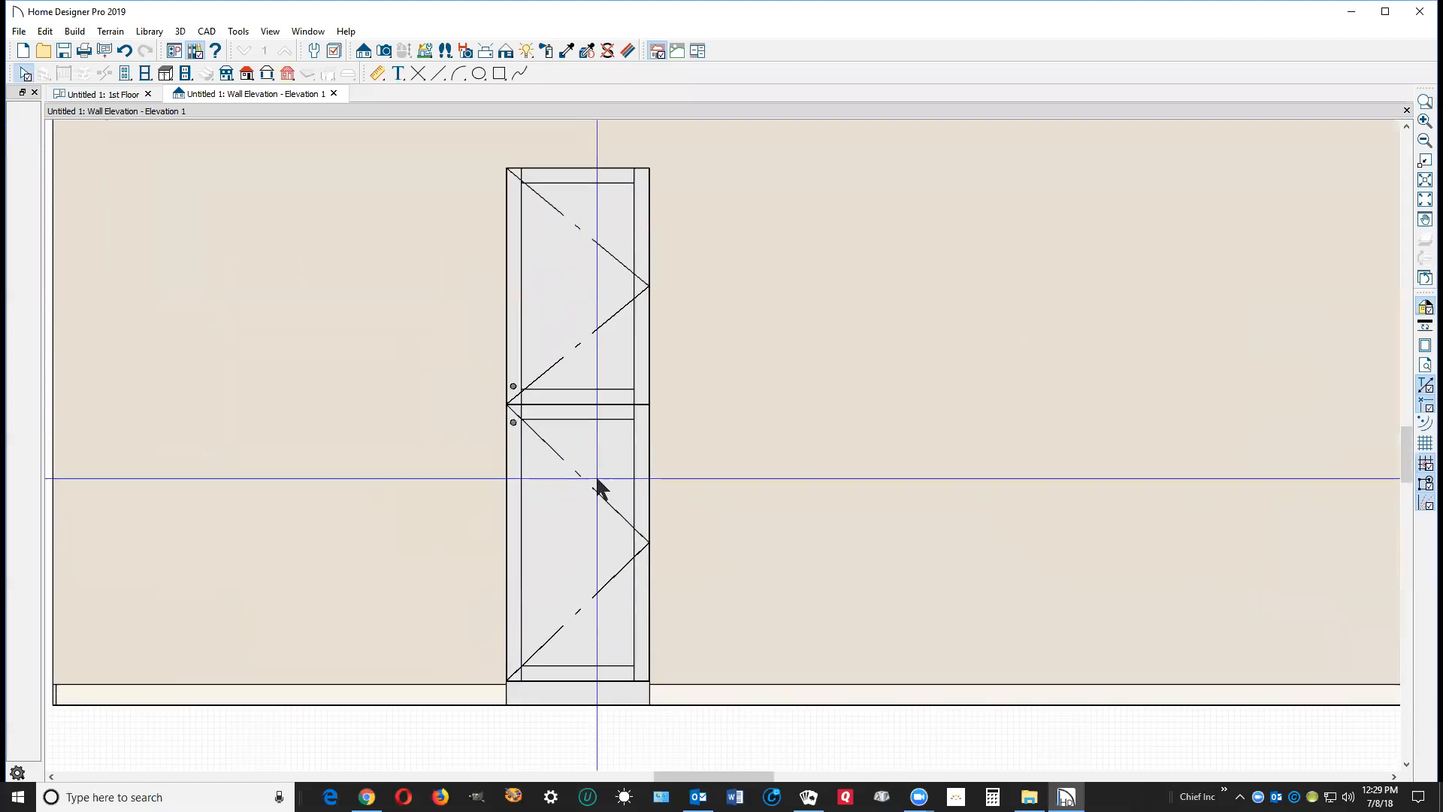
double_click(596, 476)
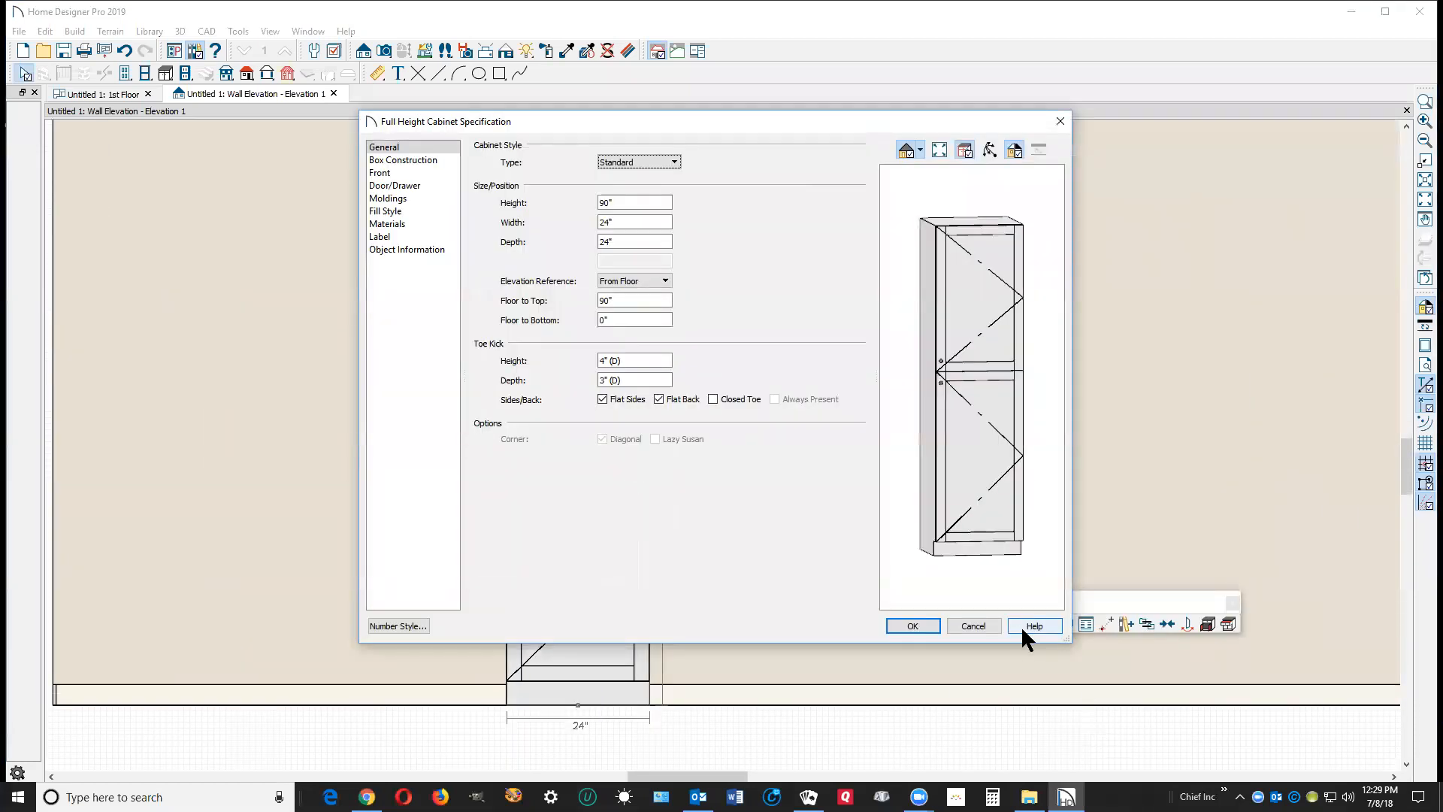
click(980, 623)
click(979, 624)
click(962, 618)
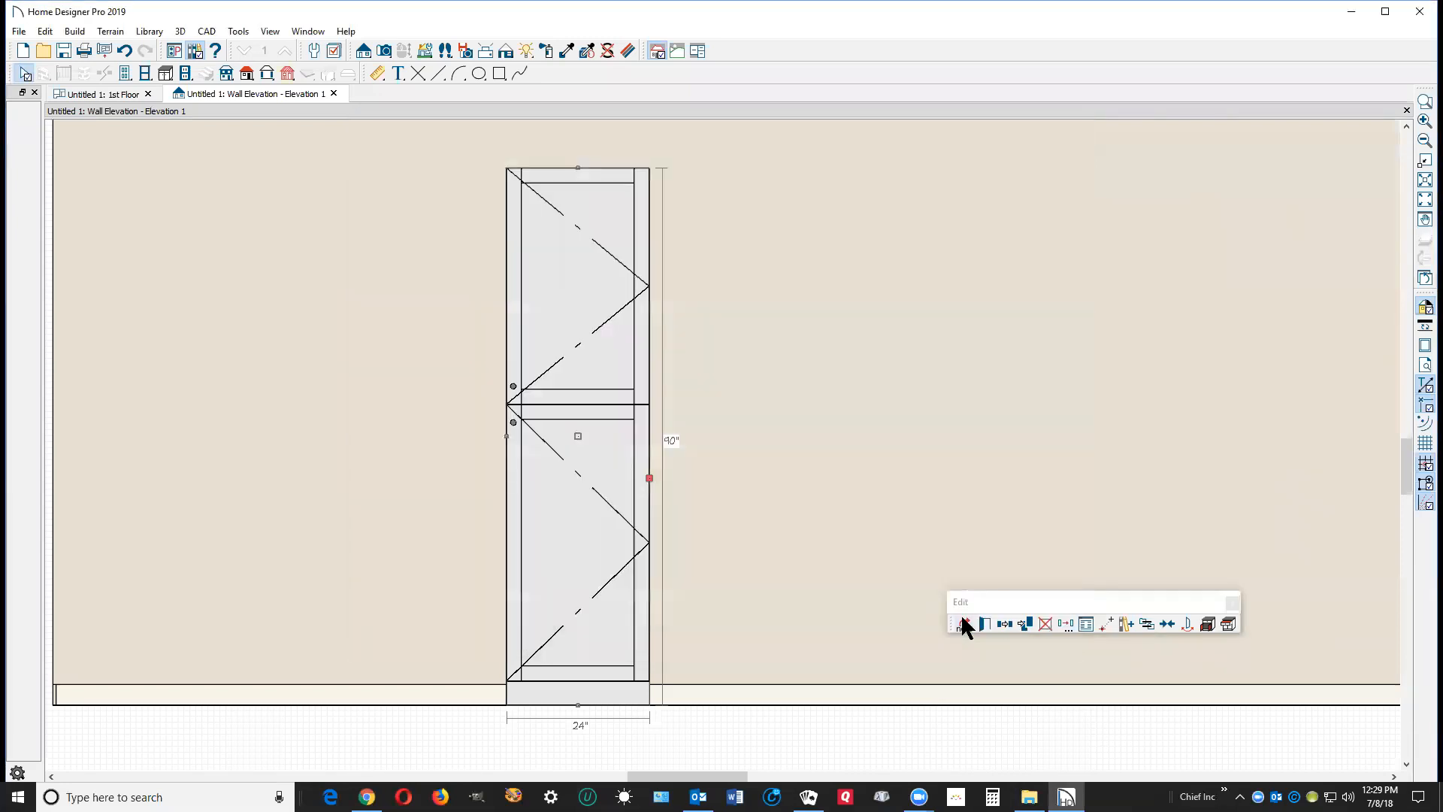
click(637, 433)
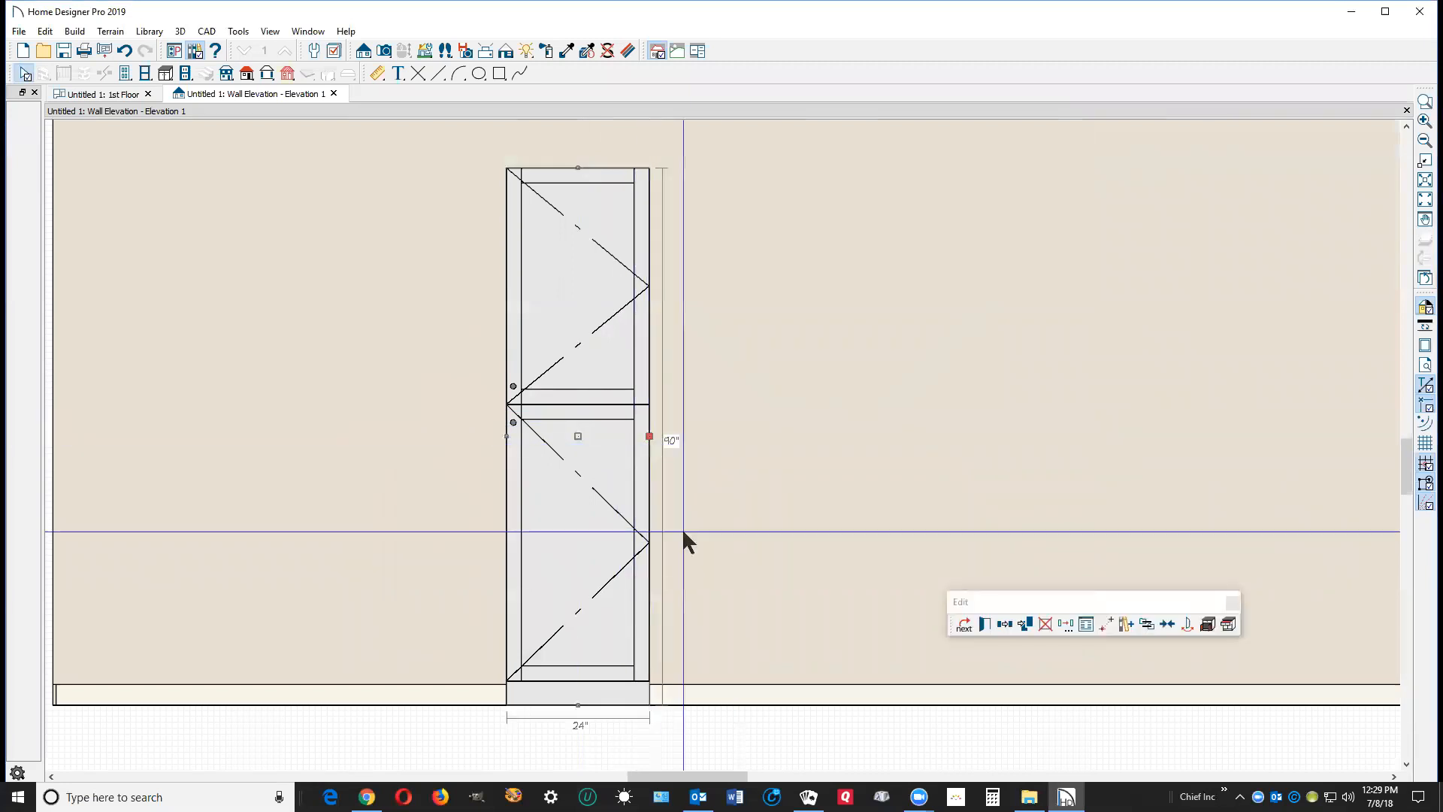
Step: Set the full height cabinet's width to 30 inches in its specification
click(984, 624)
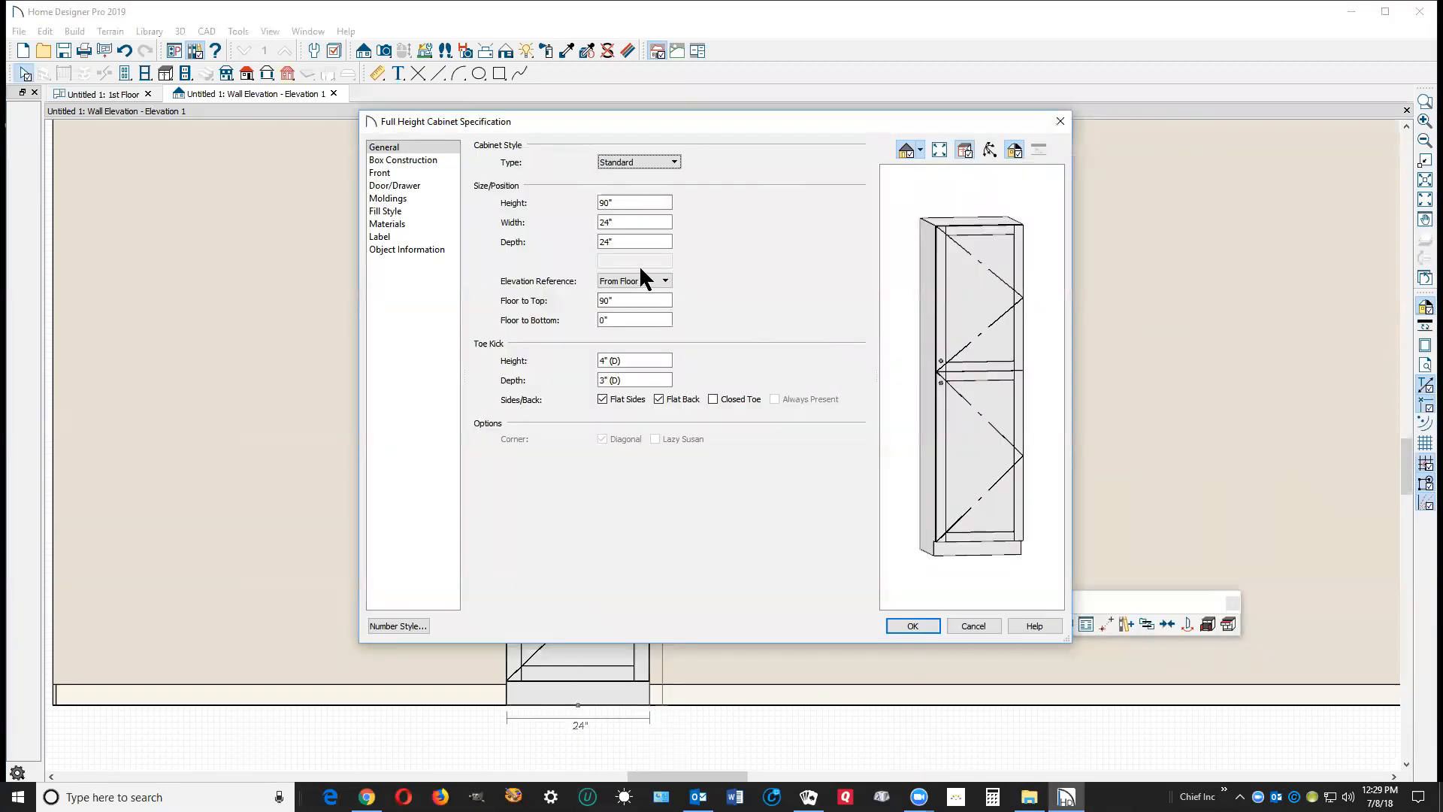
click(645, 226)
text(30)
click(920, 626)
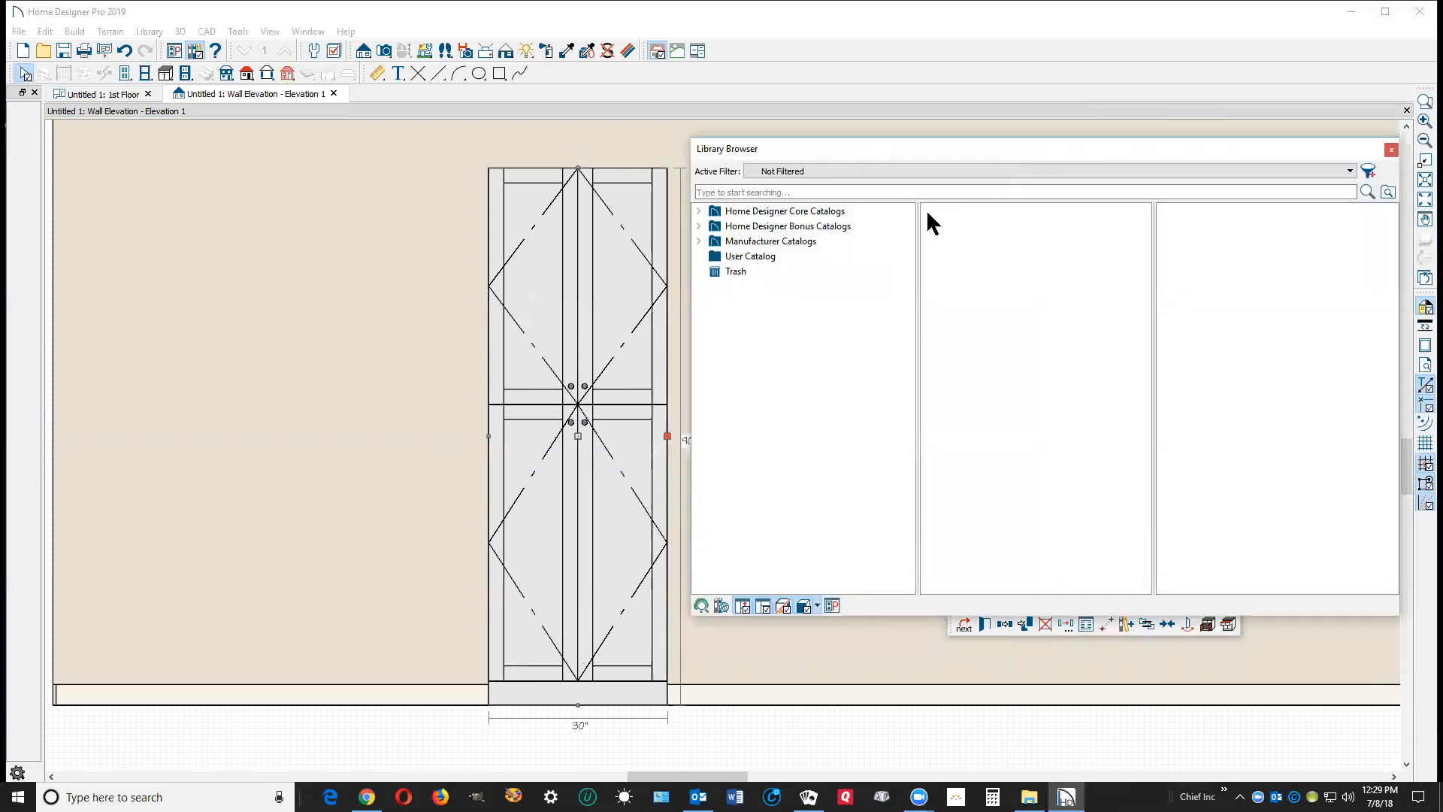
Step: Expand the Home Designer Core Catalogs in the library down to the Appliances categories
click(700, 212)
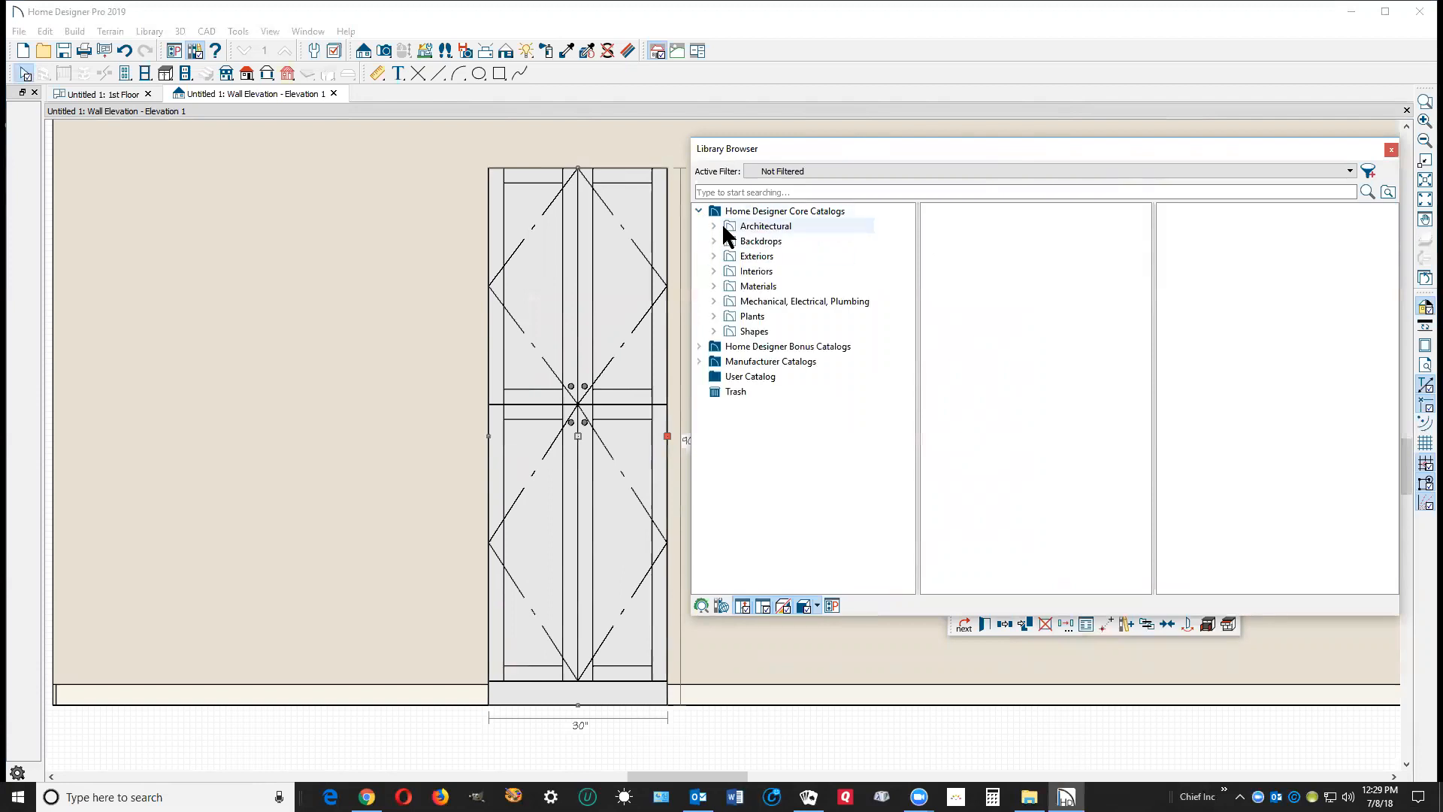
click(714, 226)
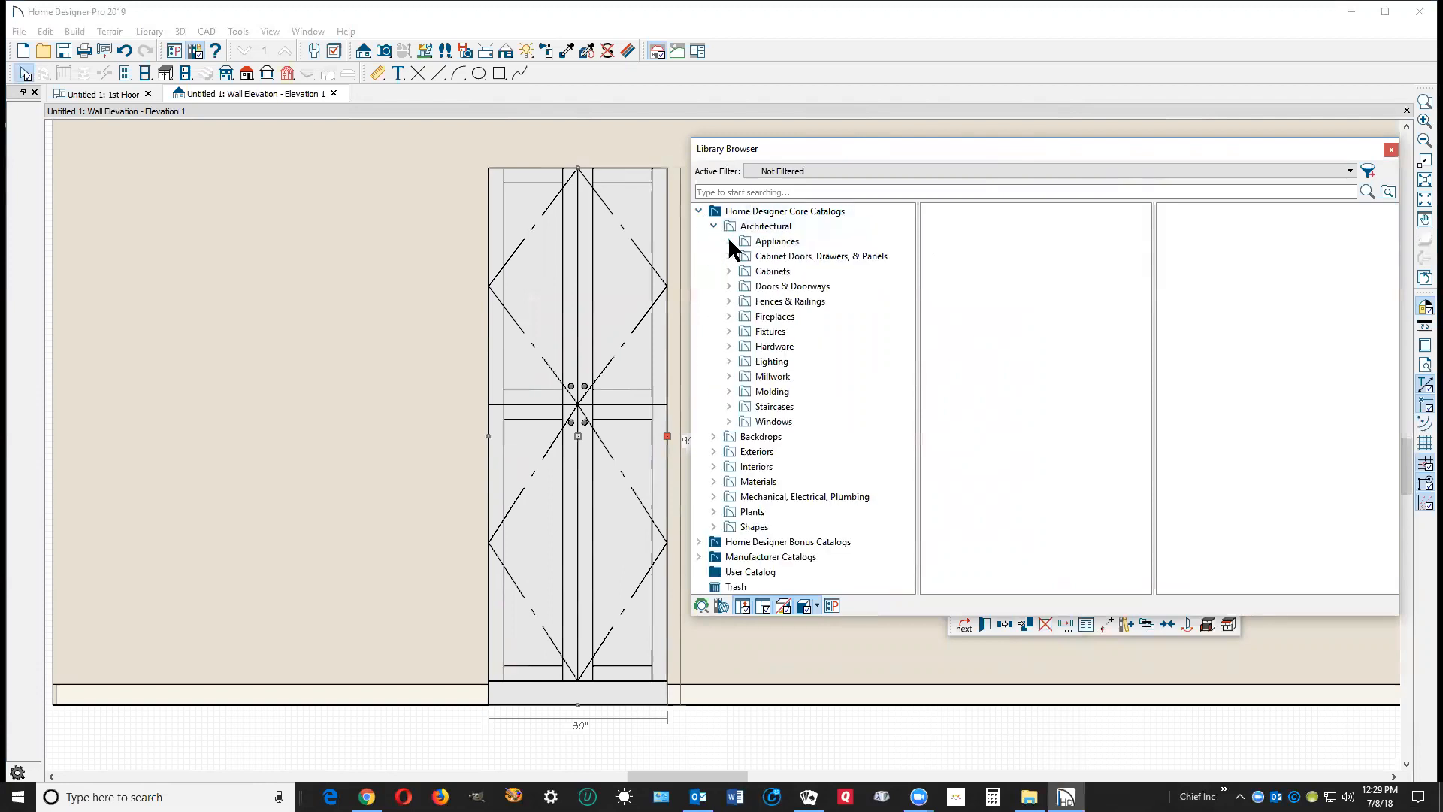
click(728, 240)
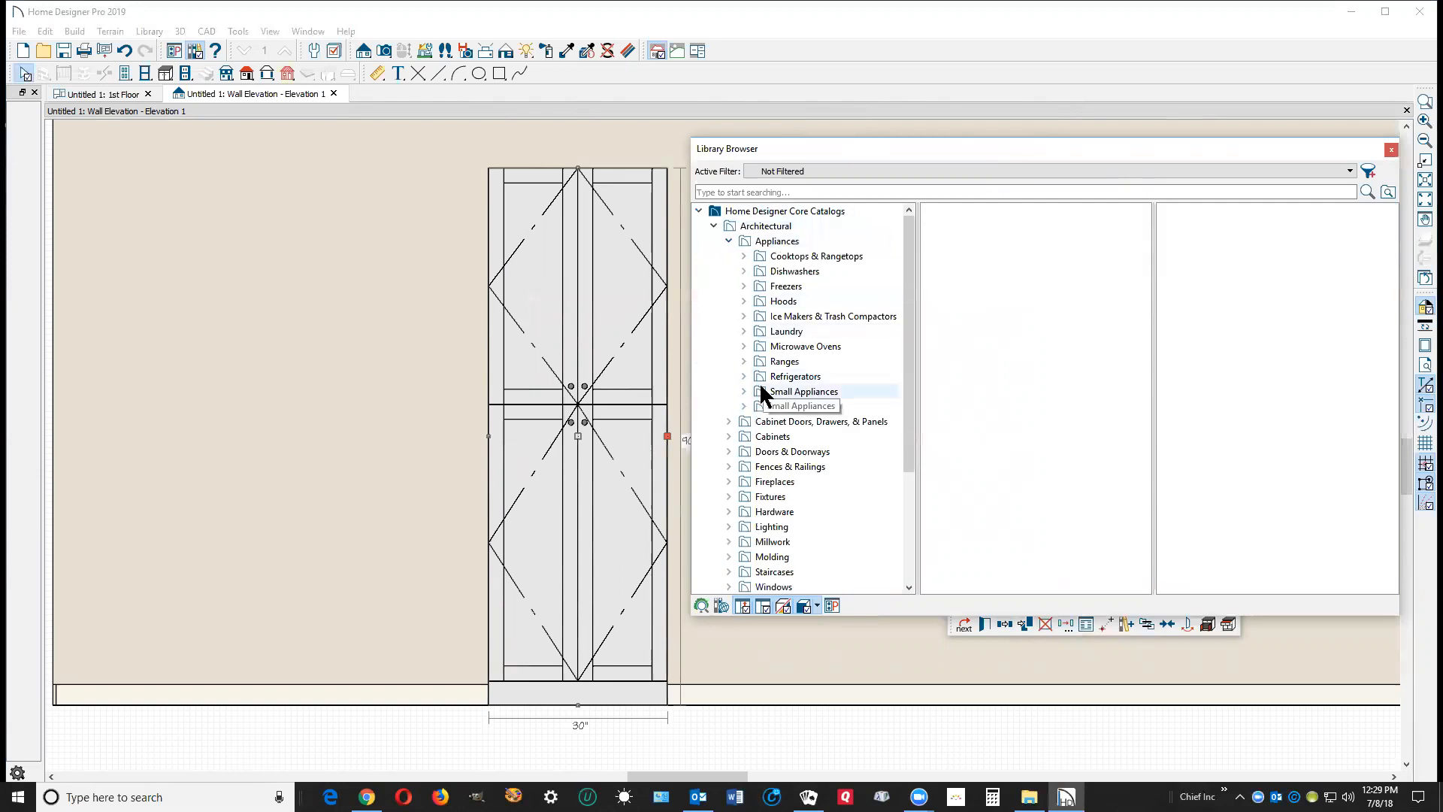
Step: Switch to Chrome to review the HomeTalk forum question about stacking appliances, and return to Home Designer Pro
mouse_move(367, 796)
click(378, 760)
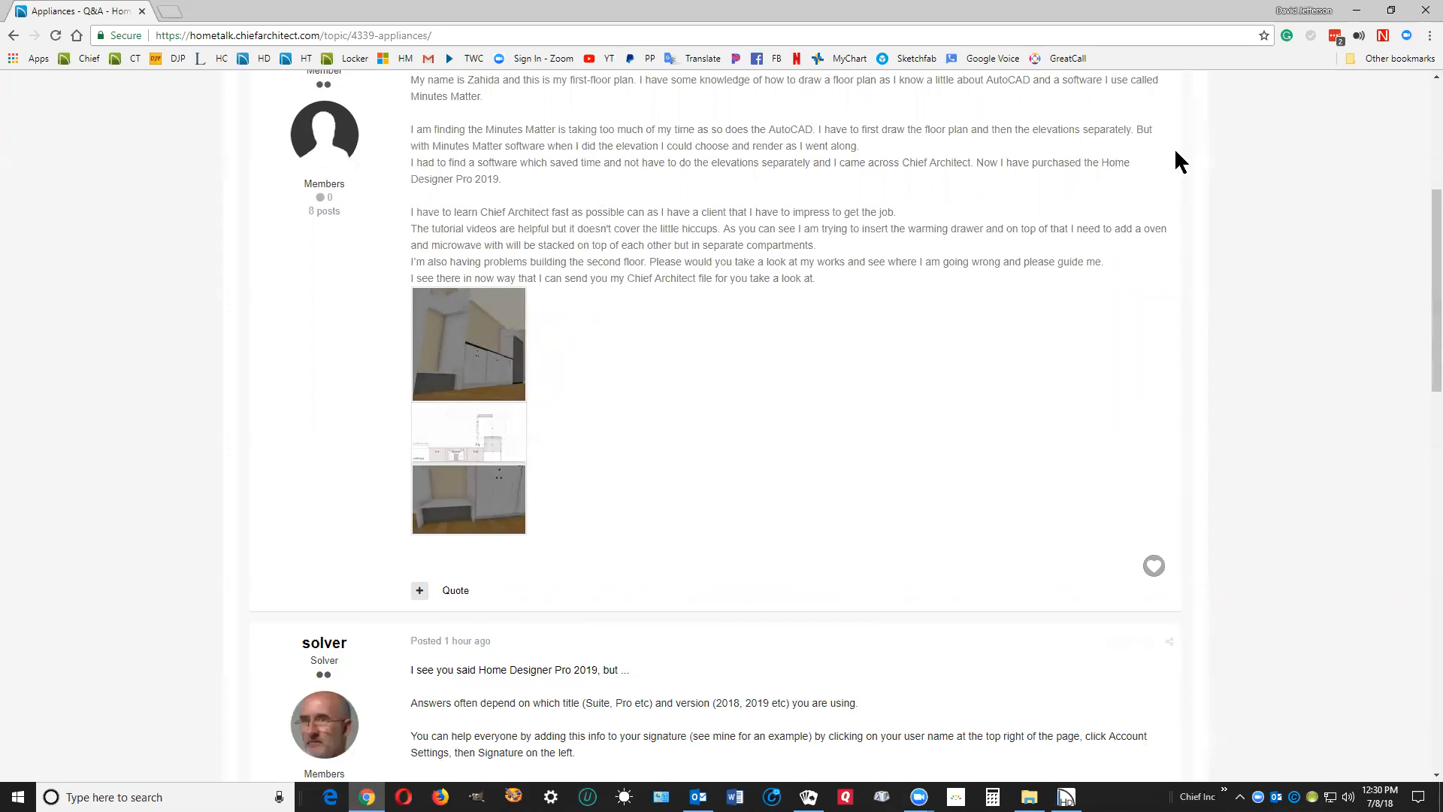
click(1357, 10)
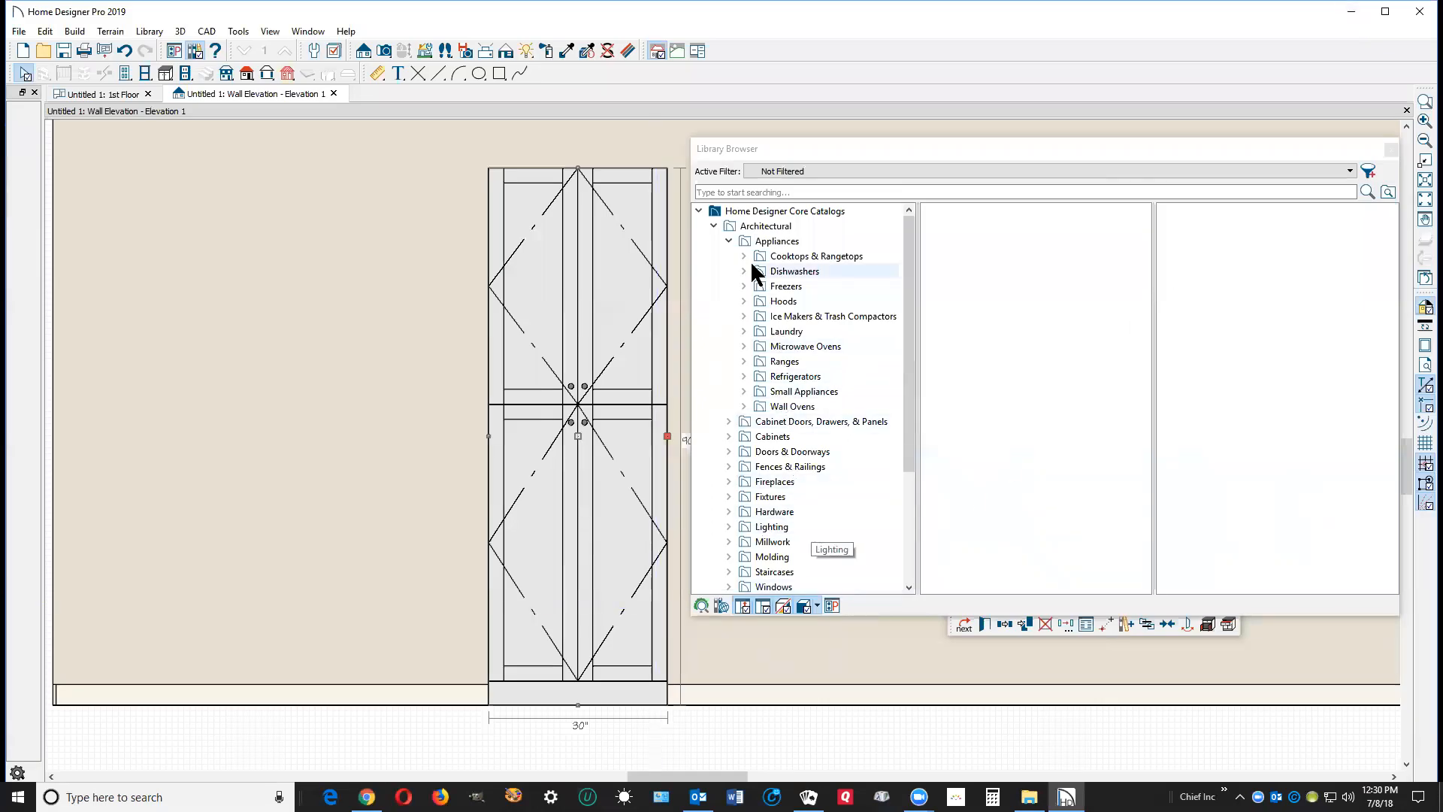
Step: Insert the Single 27" Oven from the Wall Ovens library into the lower section of the full height cabinet
click(741, 347)
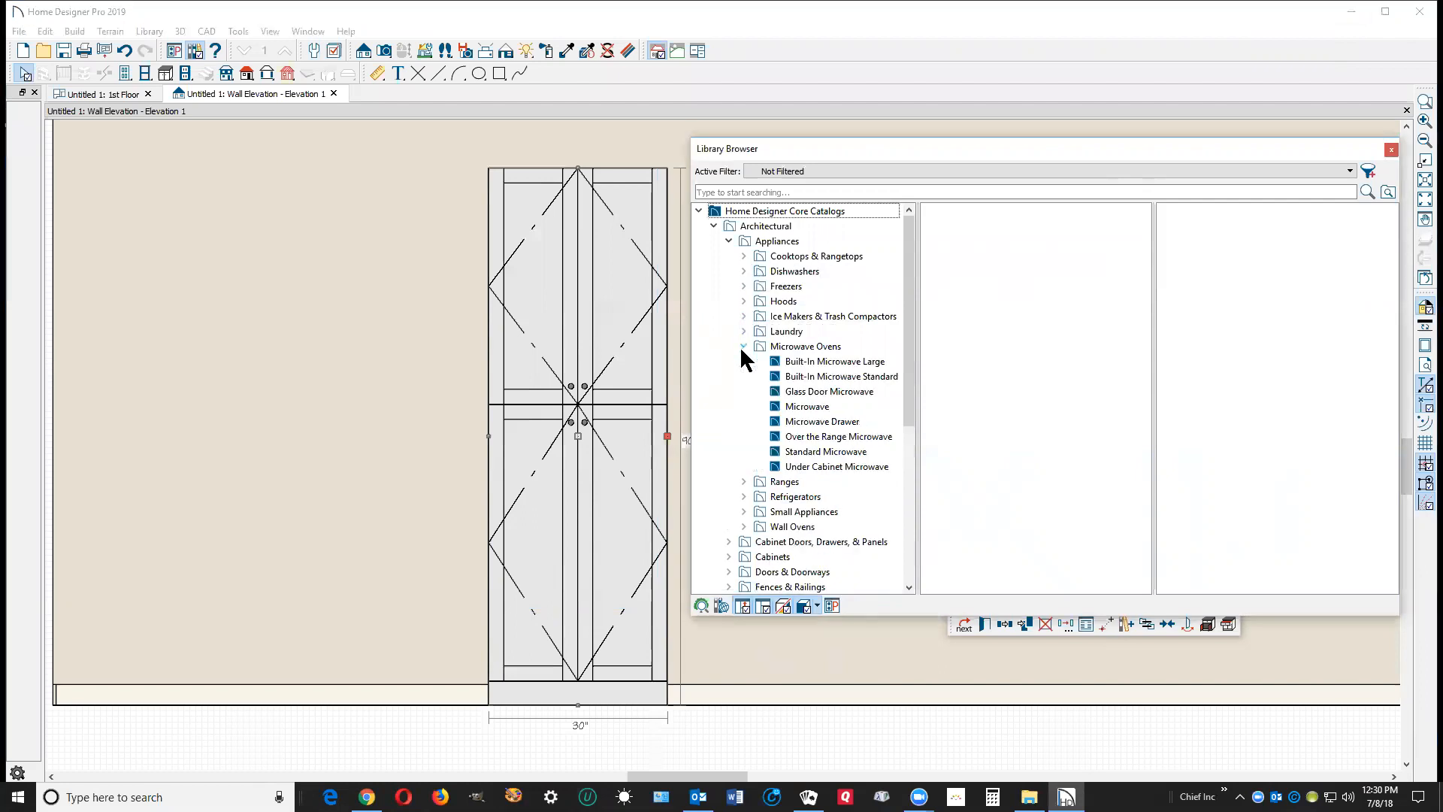
click(740, 347)
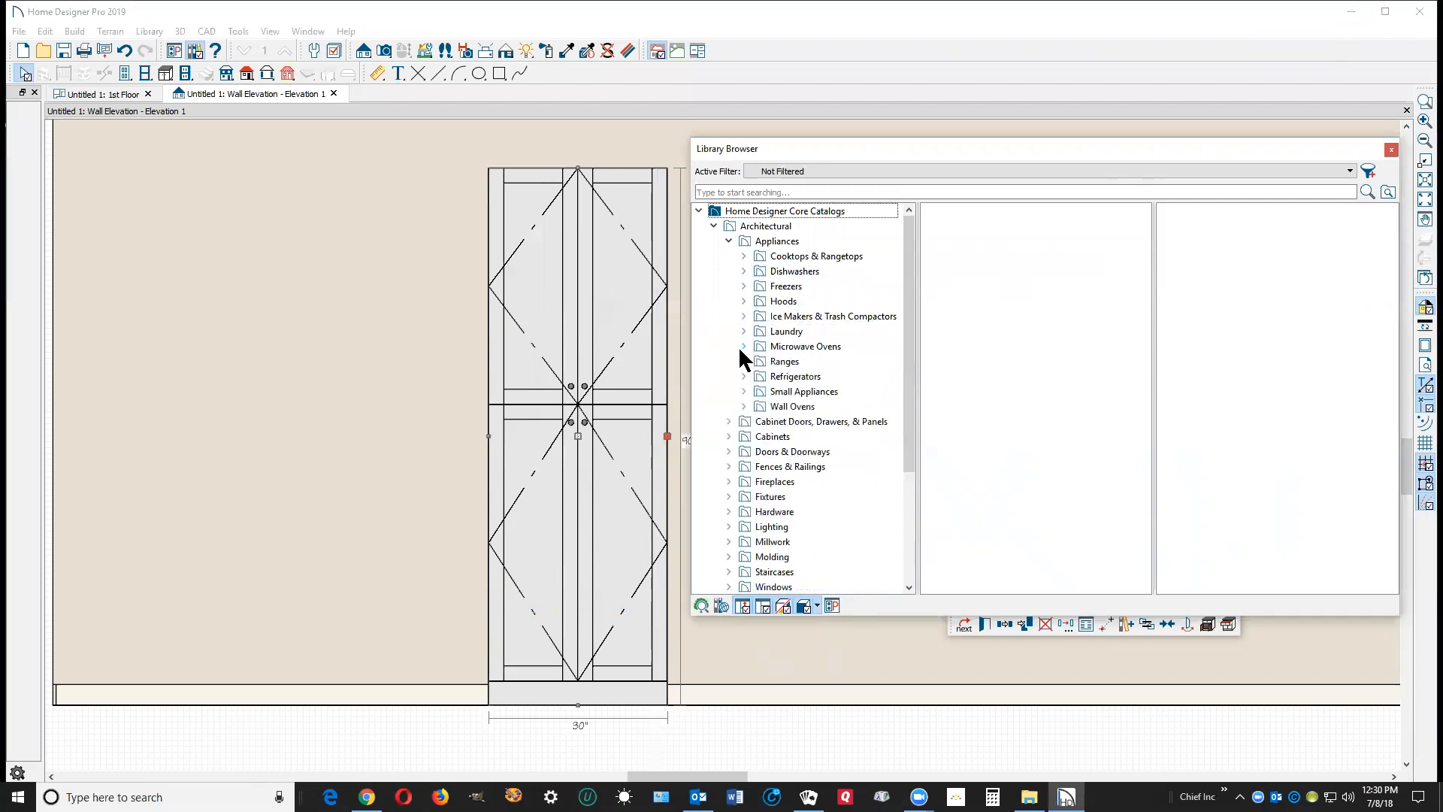
click(743, 407)
click(803, 408)
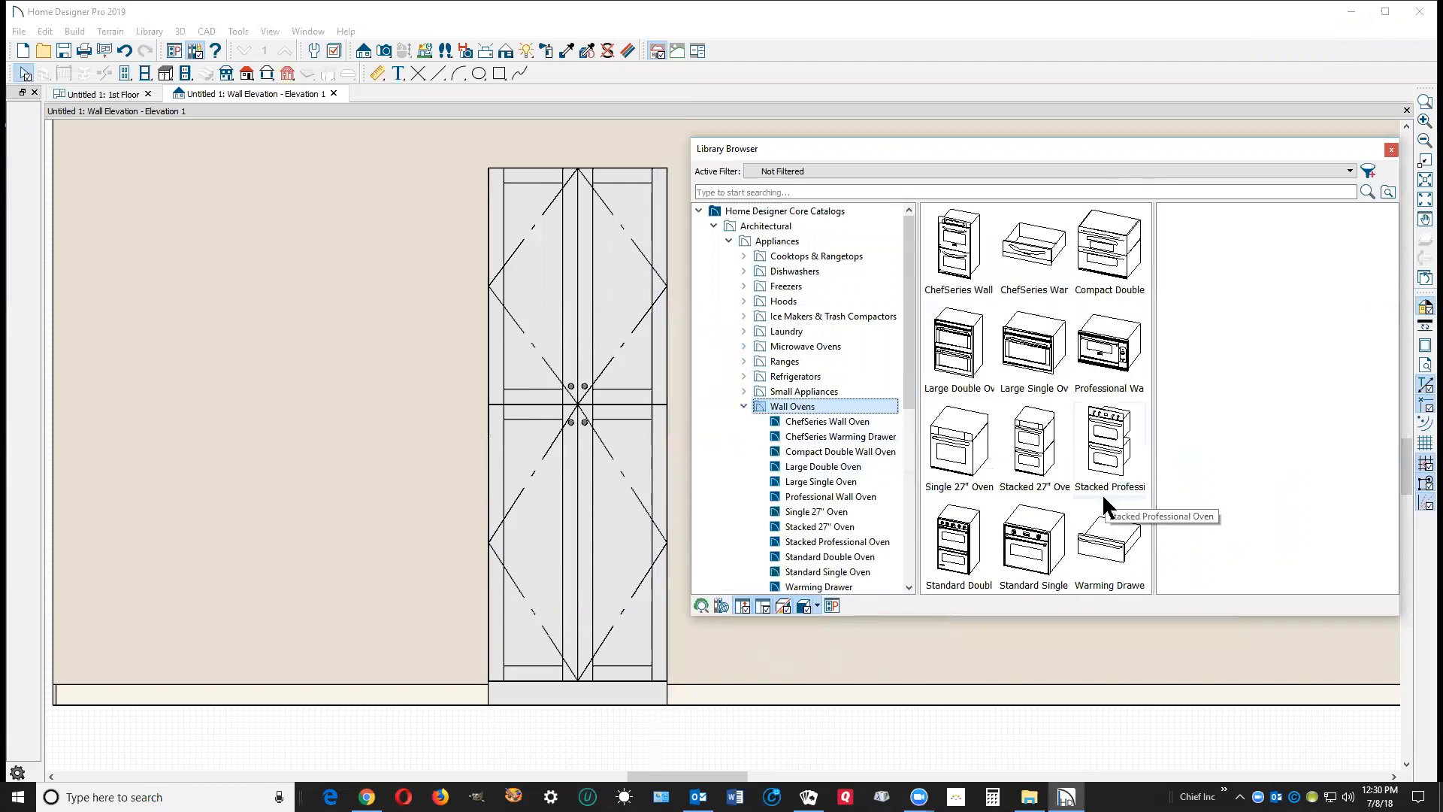
click(968, 455)
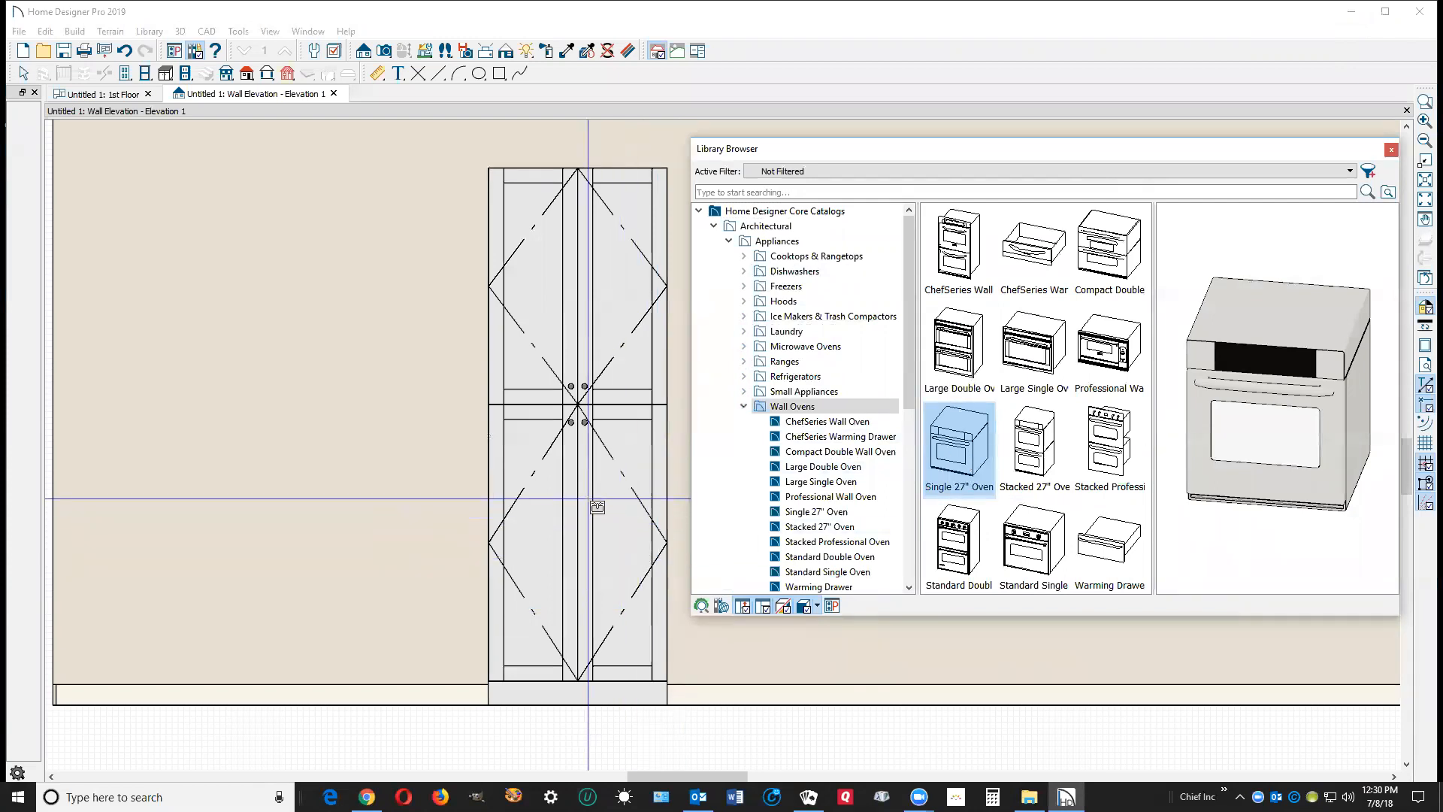
click(596, 505)
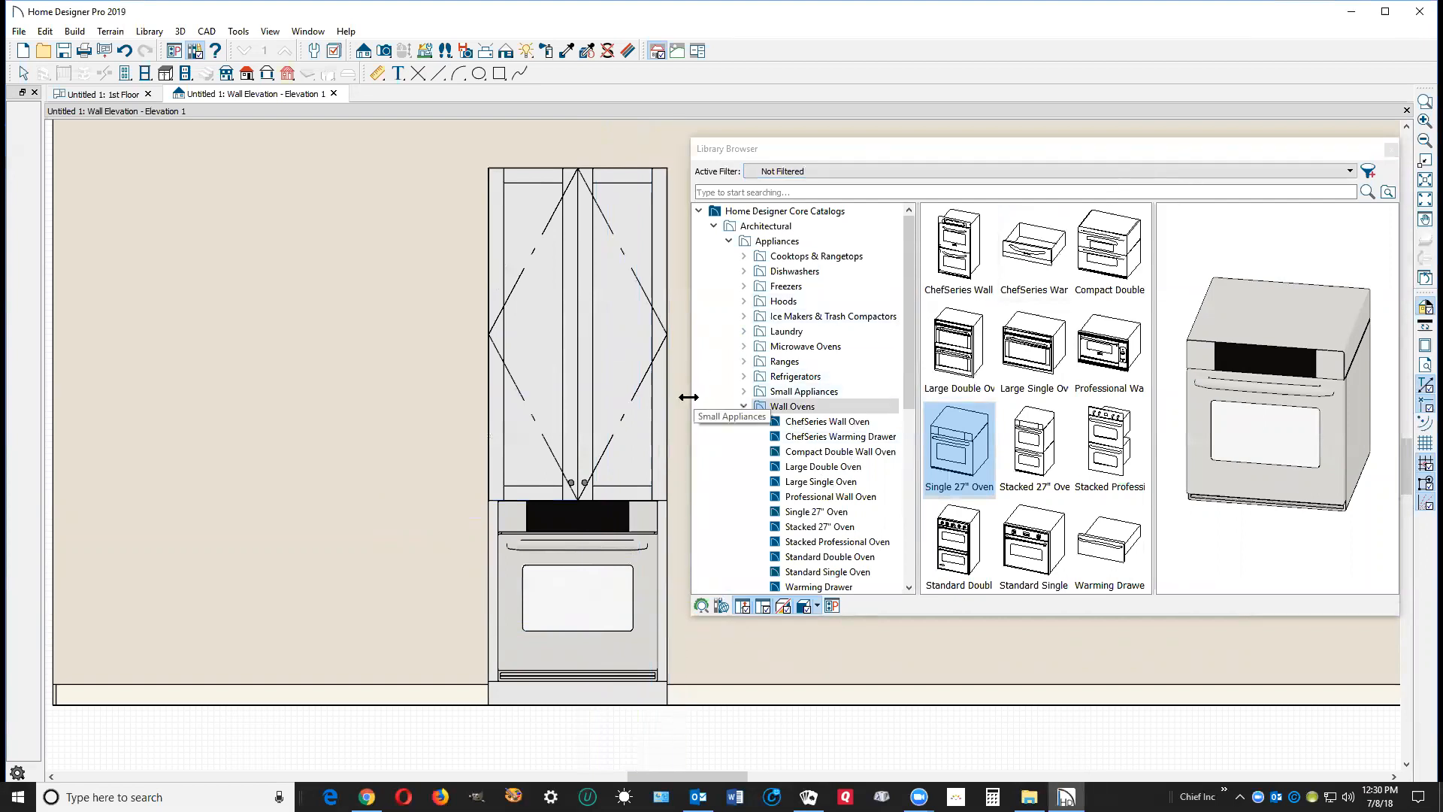
Step: Try to insert the Microwave Drawer from the Microwave Ovens library into the cabinet's upper section, declining to replace the existing oven
drag(689, 411, 725, 410)
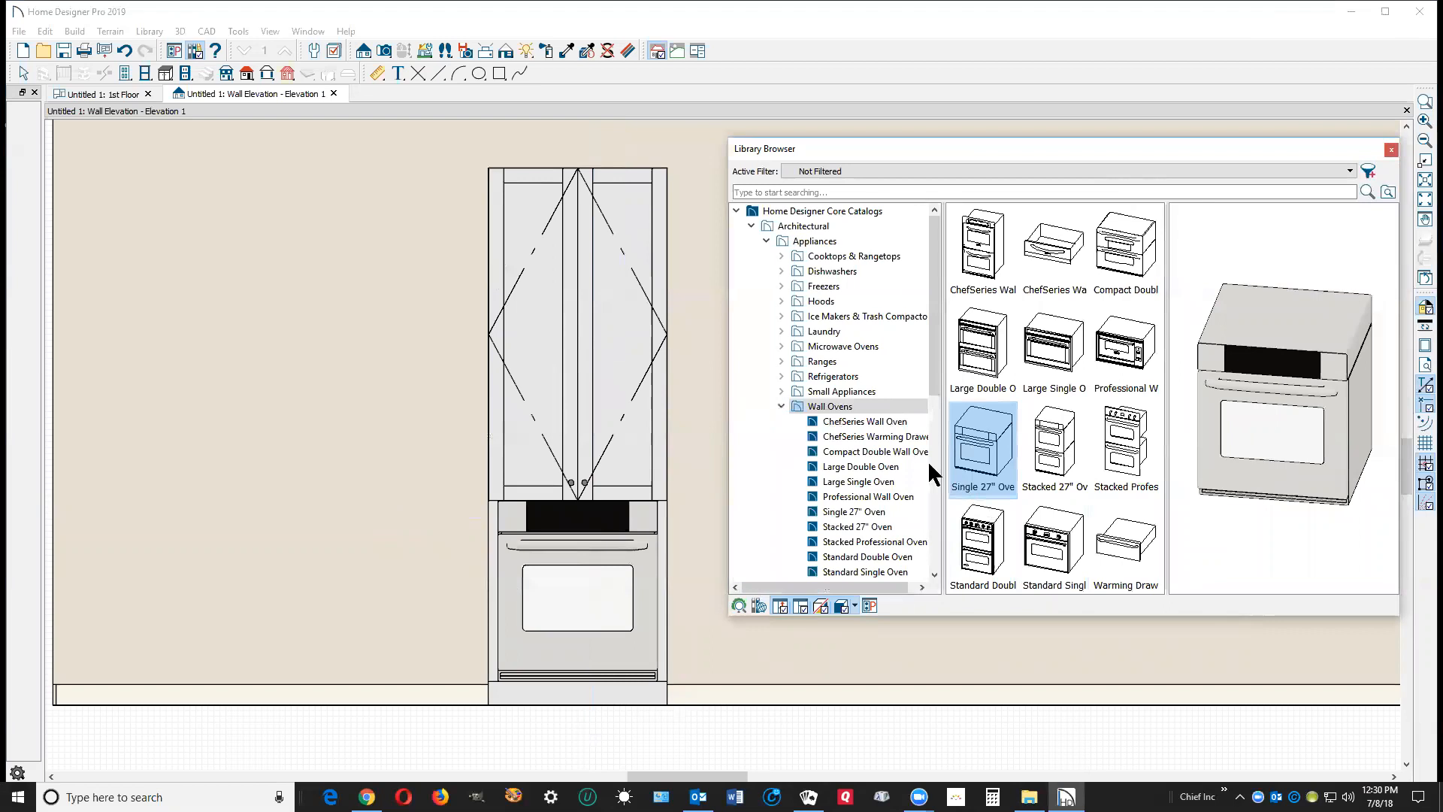
click(781, 407)
click(780, 347)
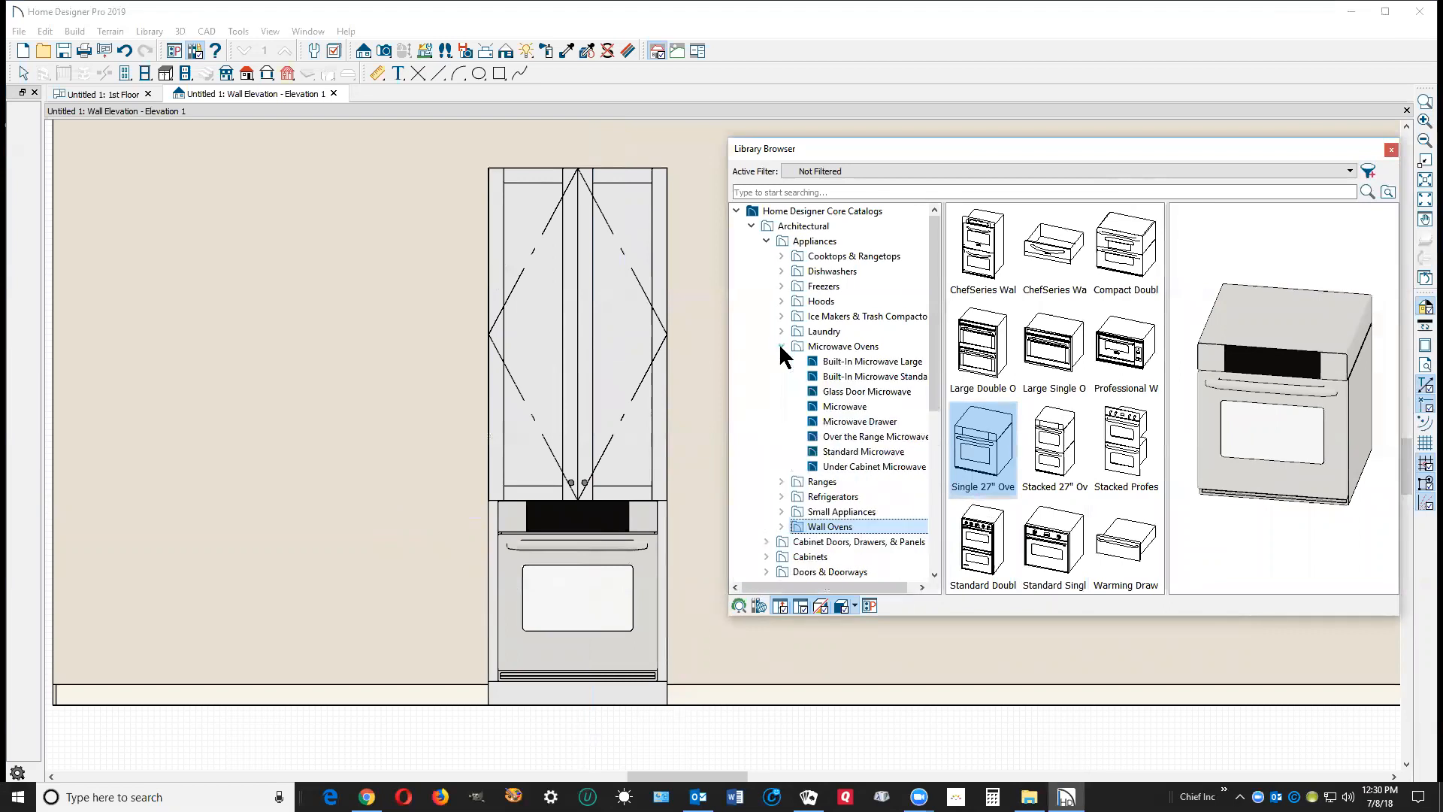
scroll(640, 450, up, 1)
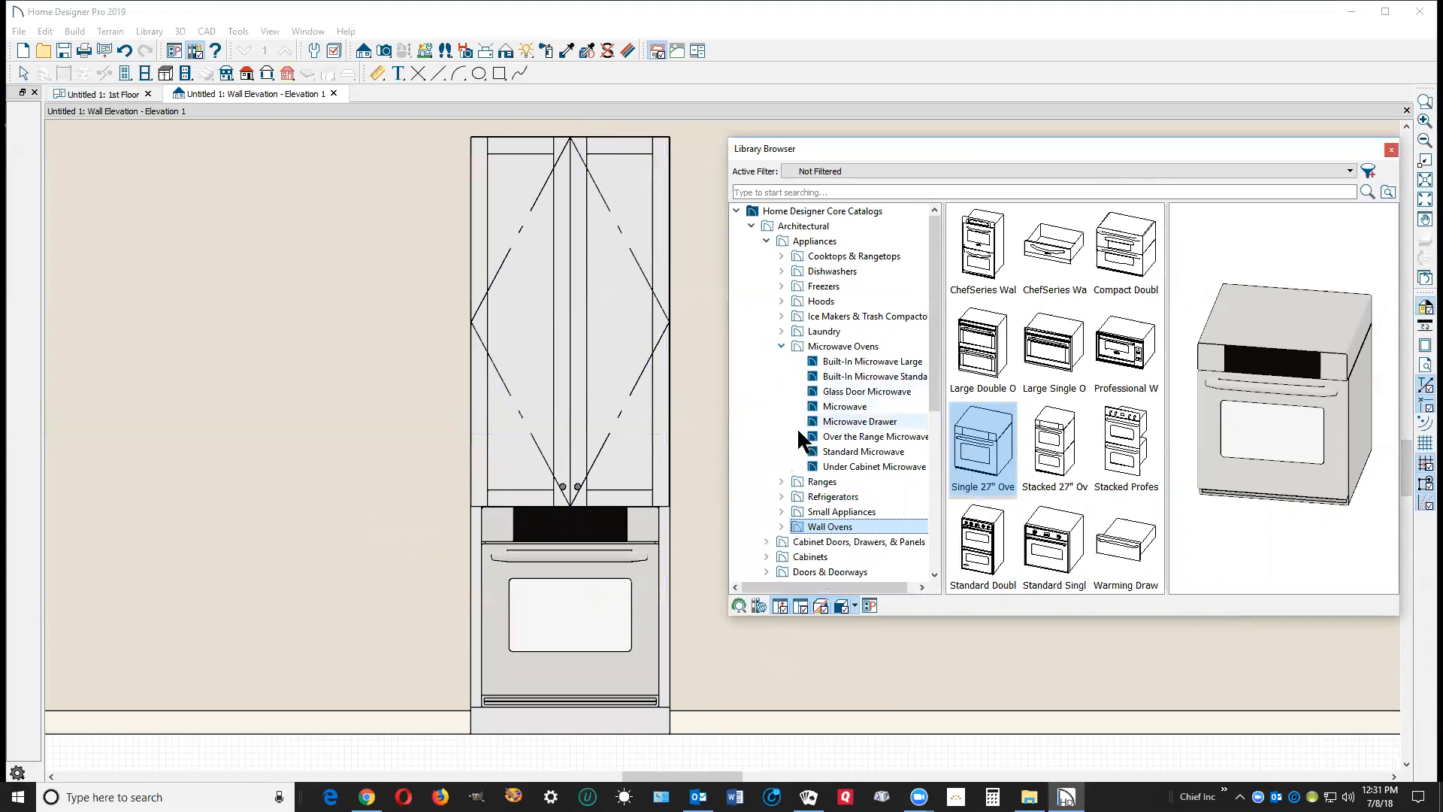
click(826, 348)
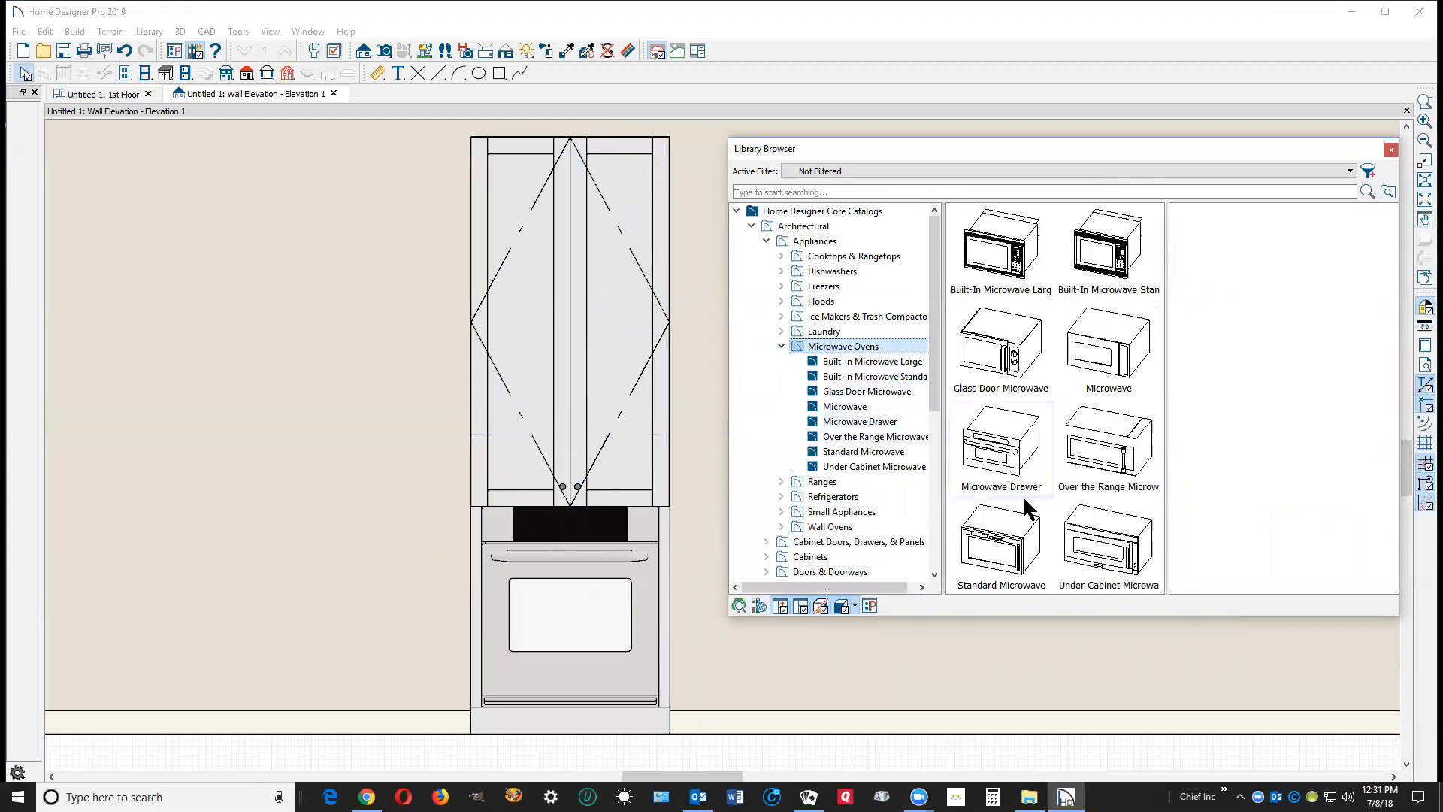
click(1007, 451)
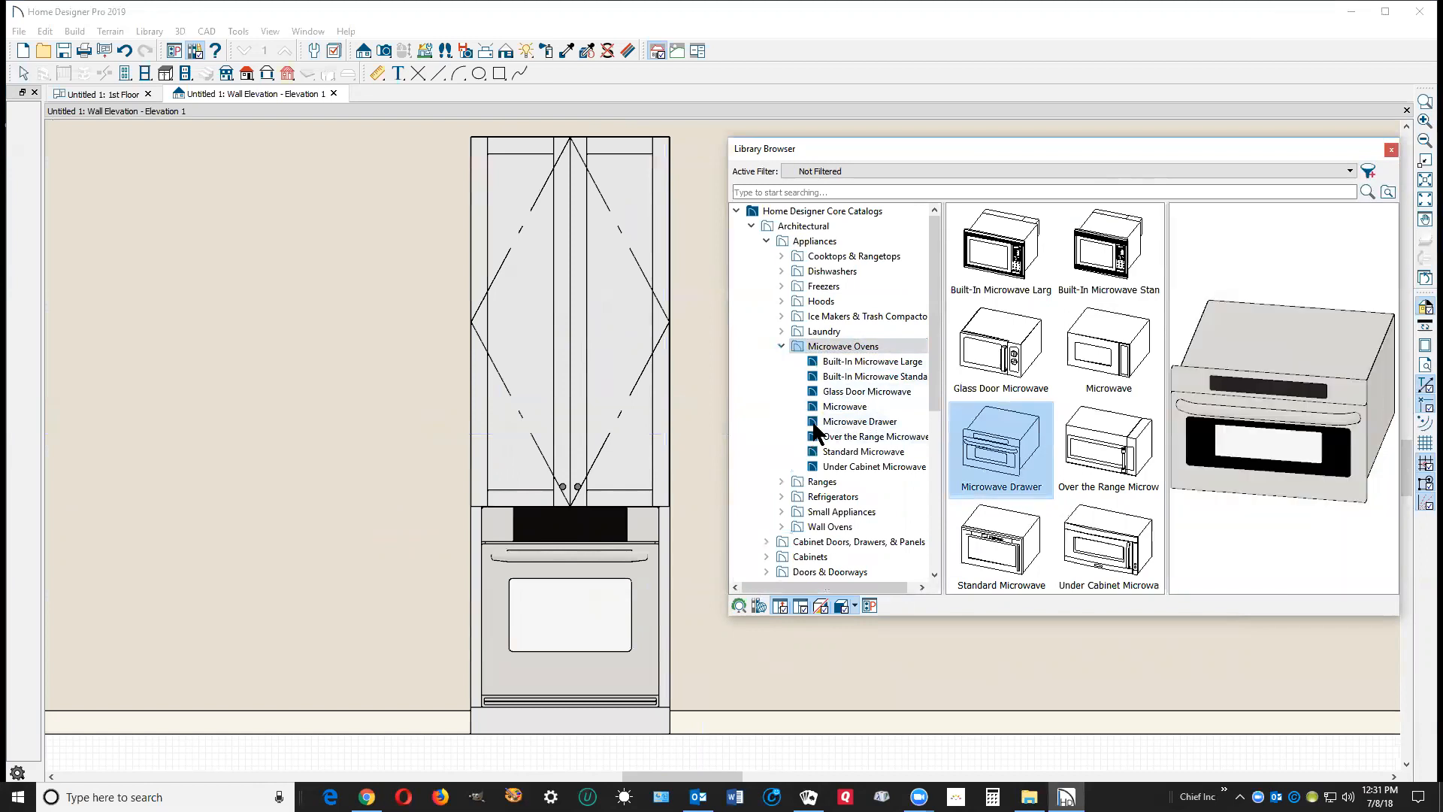
click(587, 328)
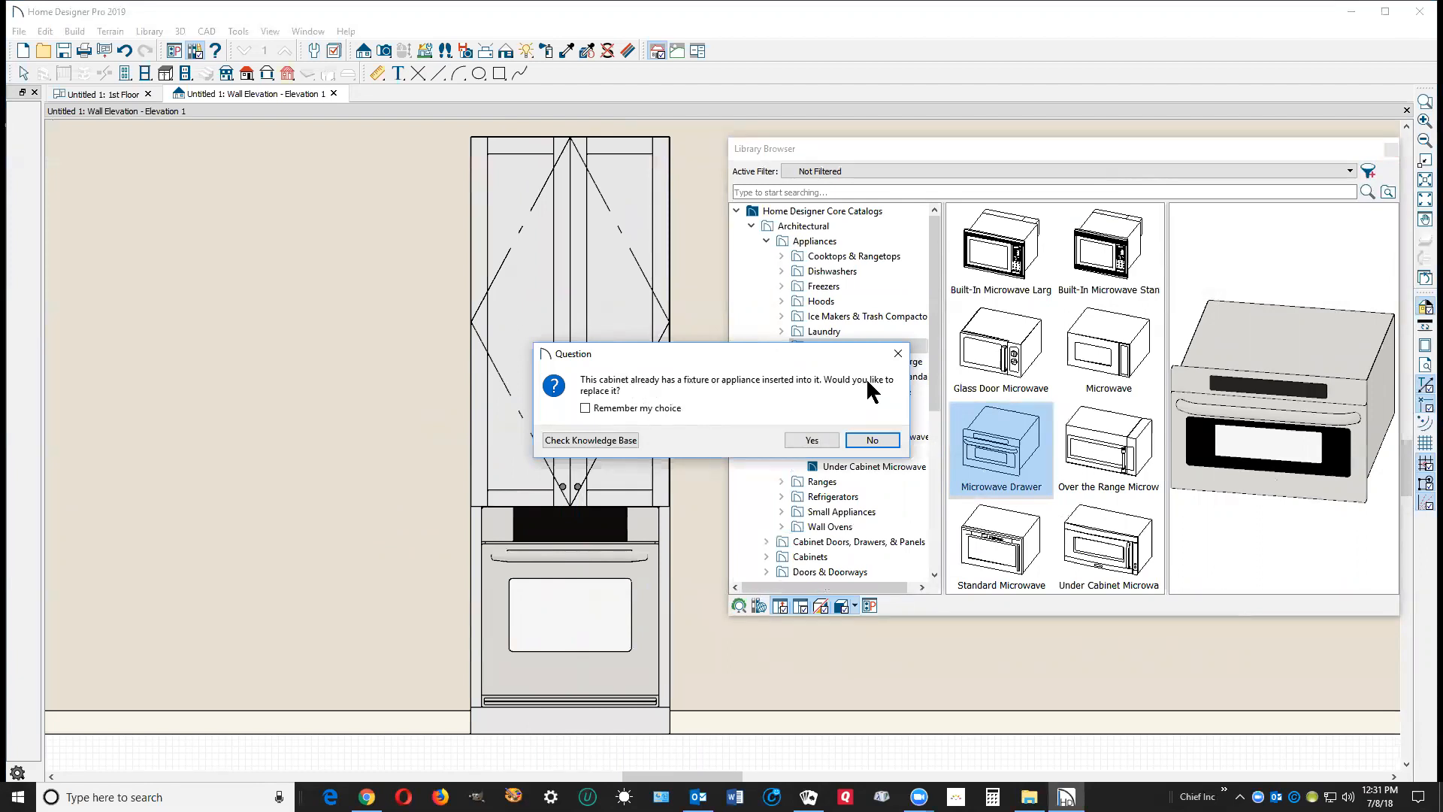
click(872, 441)
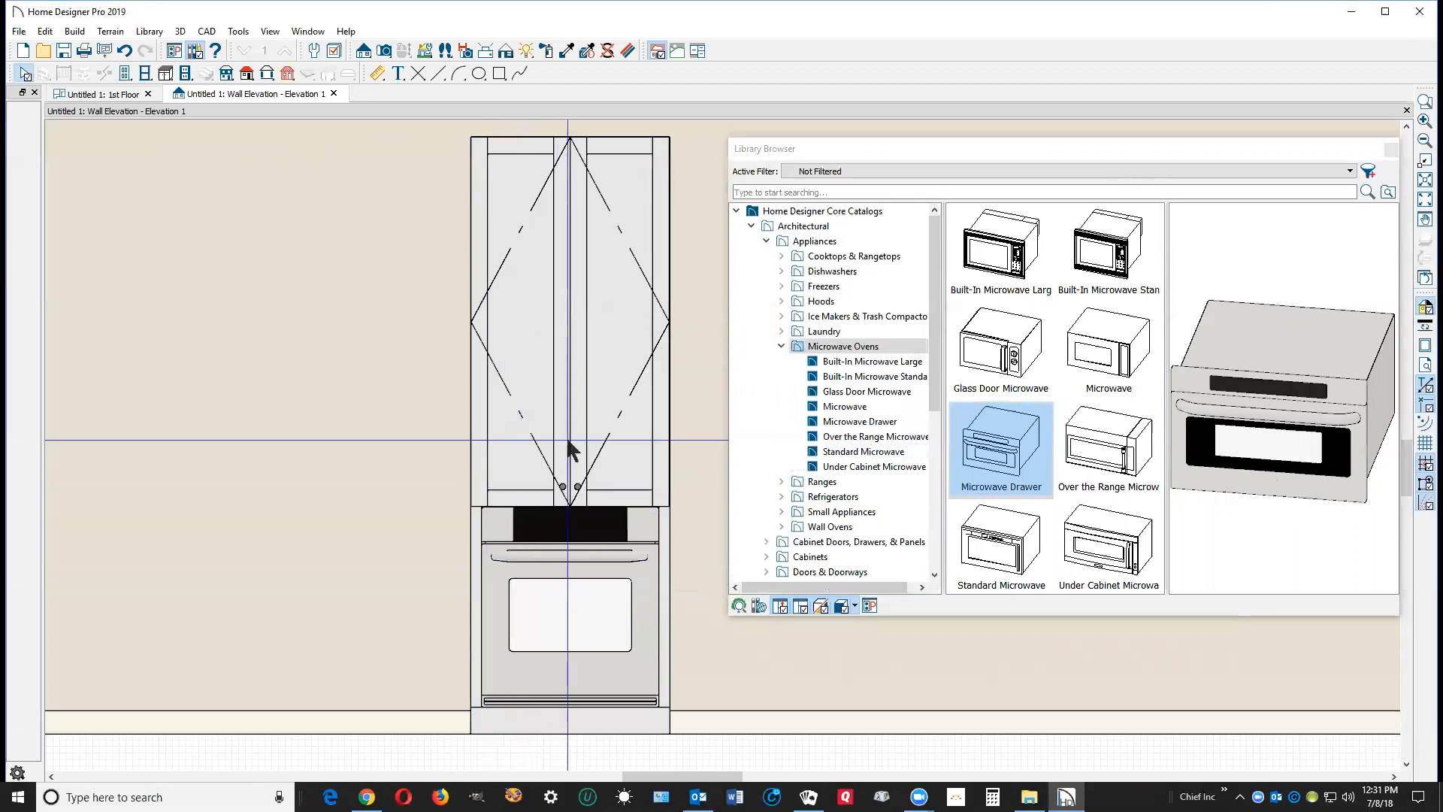
Step: Lower the full height cabinet to 48" tall and place a copy of it directly on top
click(583, 219)
scroll(583, 218, down, 1)
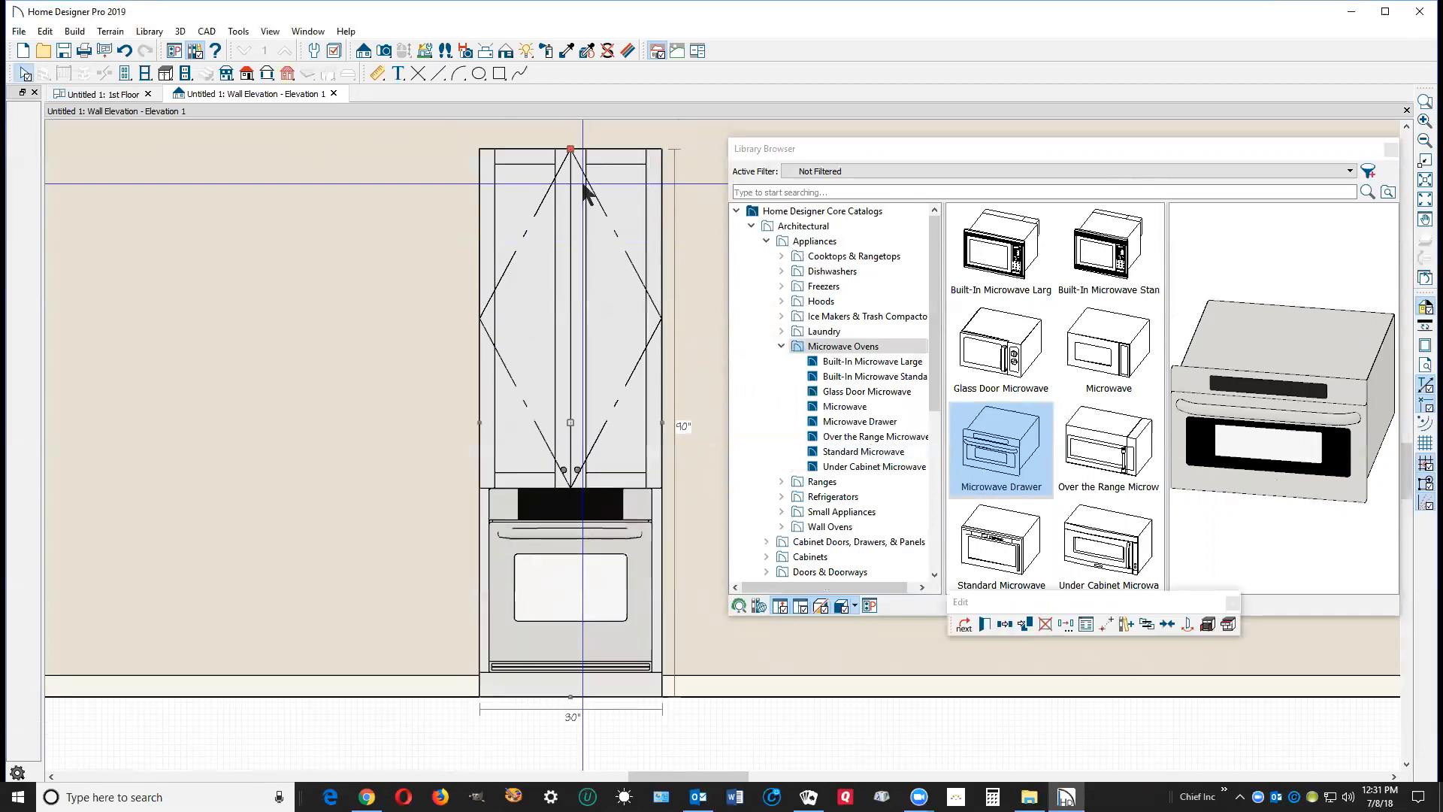
drag(571, 149, 548, 406)
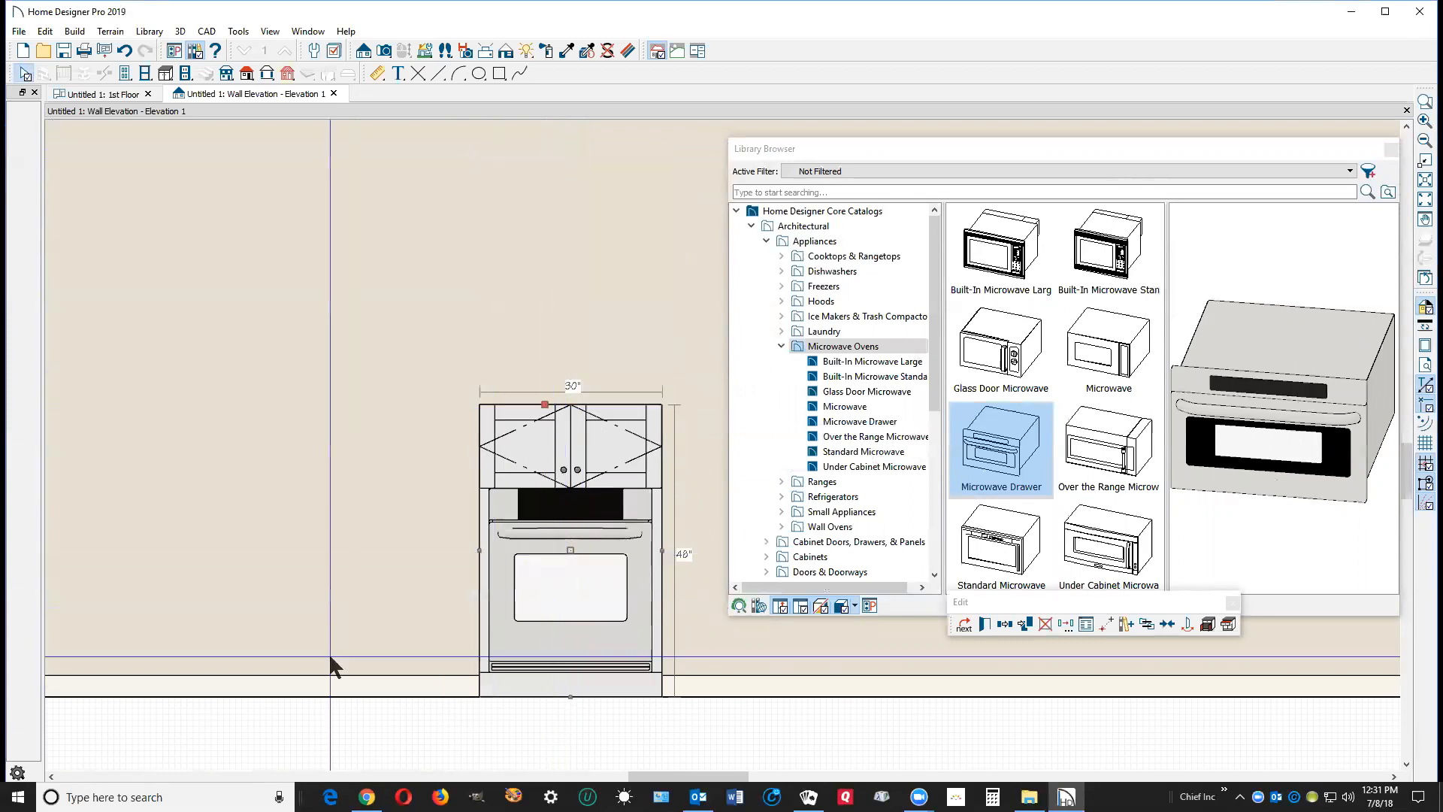
click(1011, 623)
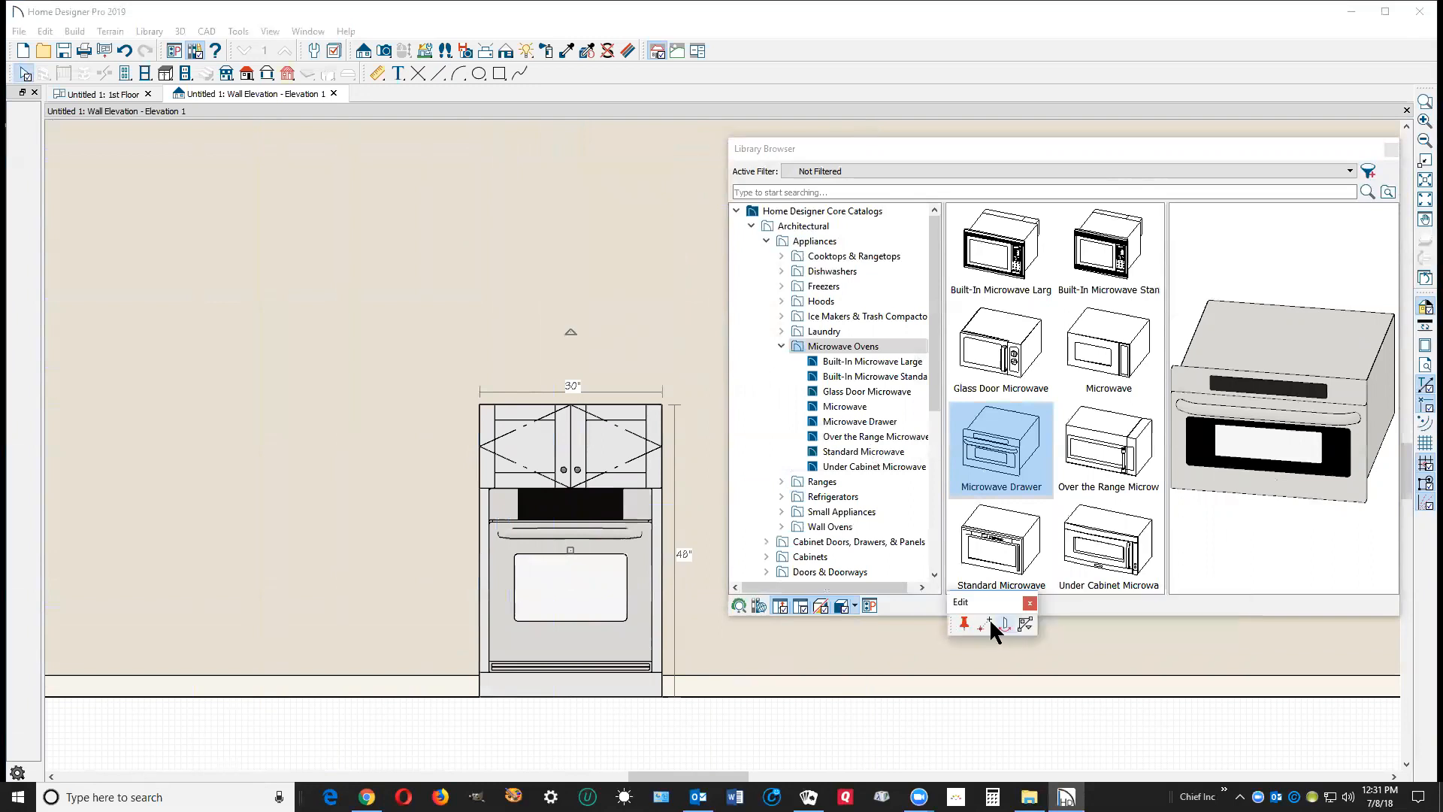
drag(570, 553, 571, 315)
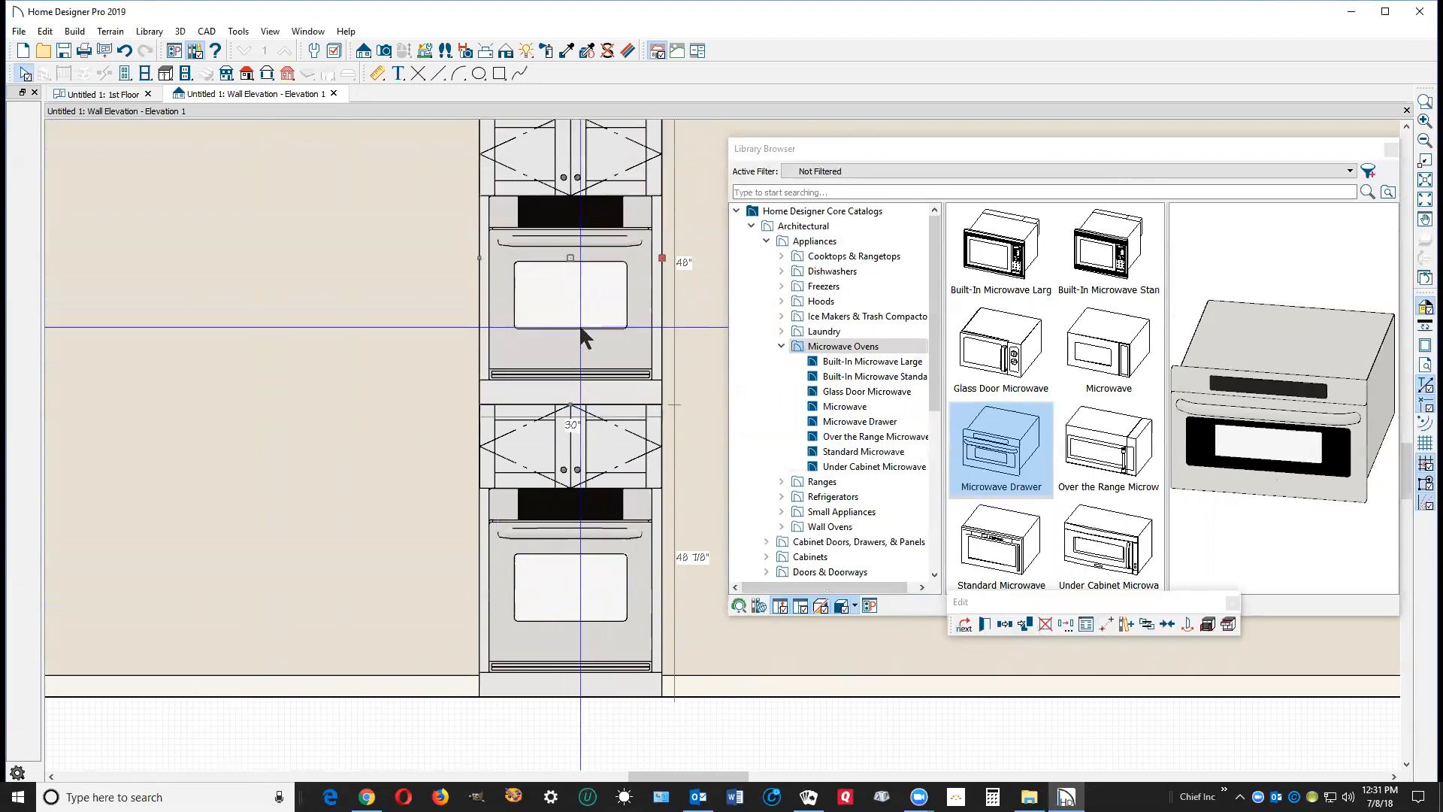
Step: Insert the Microwave Drawer from the library into the upper cabinet, replacing its oven
click(972, 455)
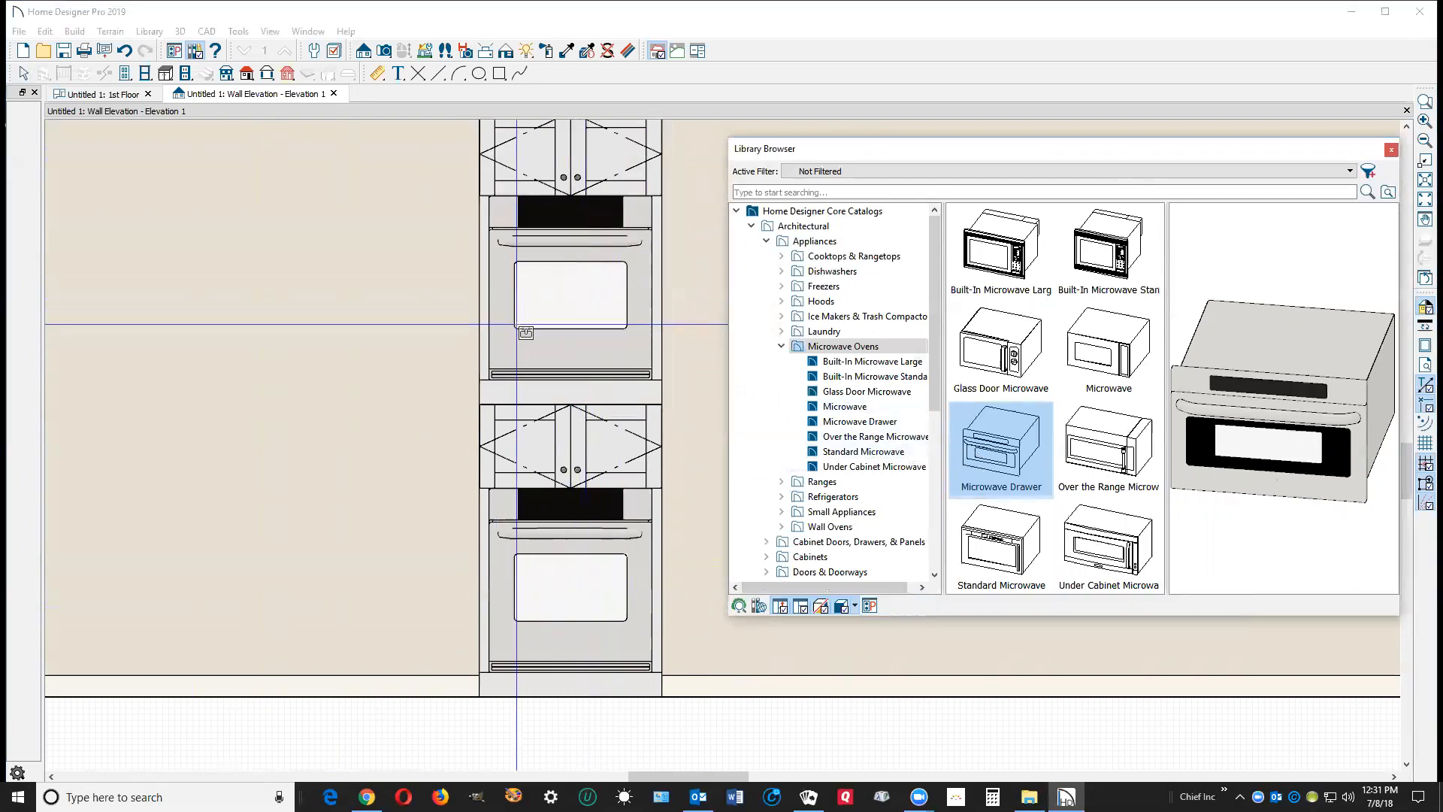
click(586, 336)
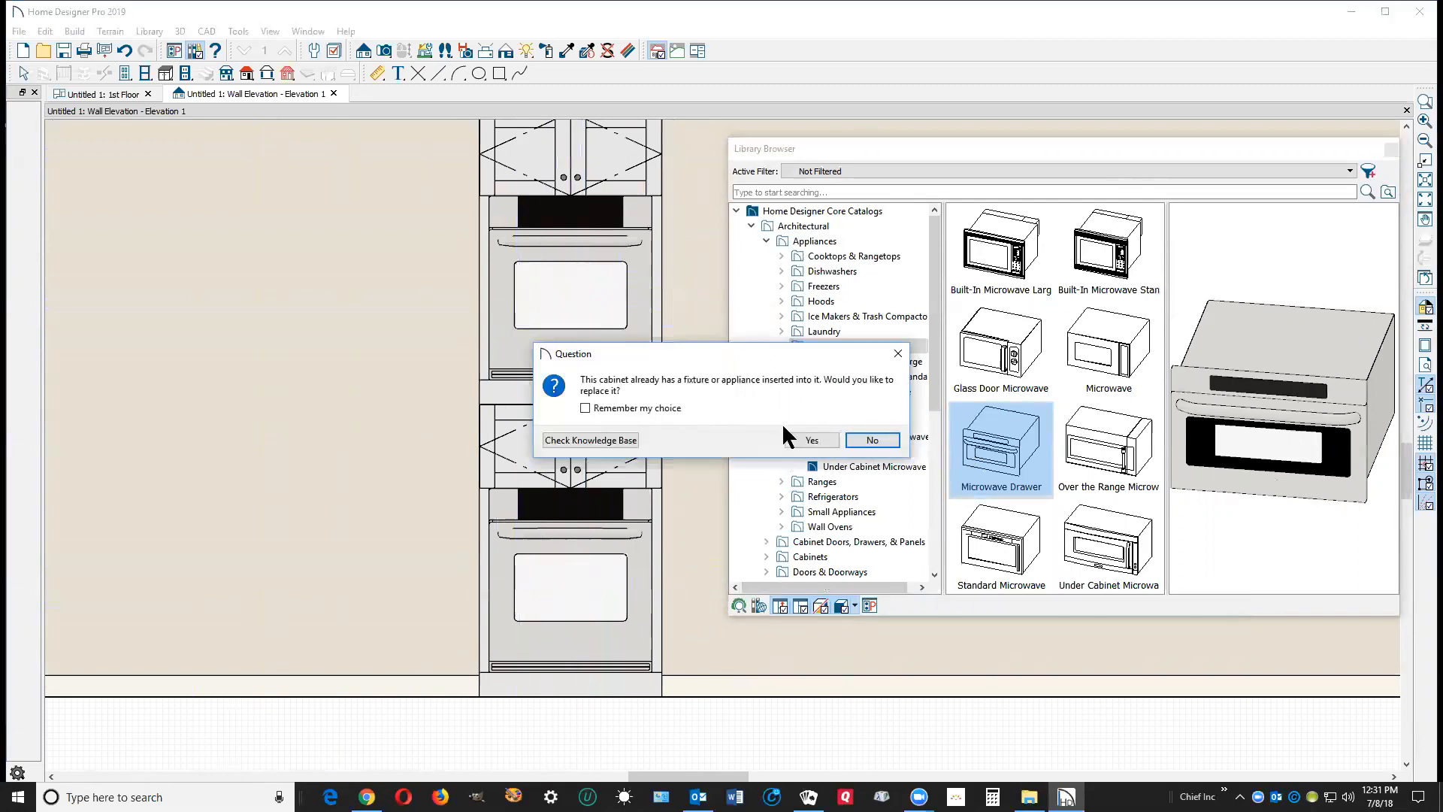
click(811, 440)
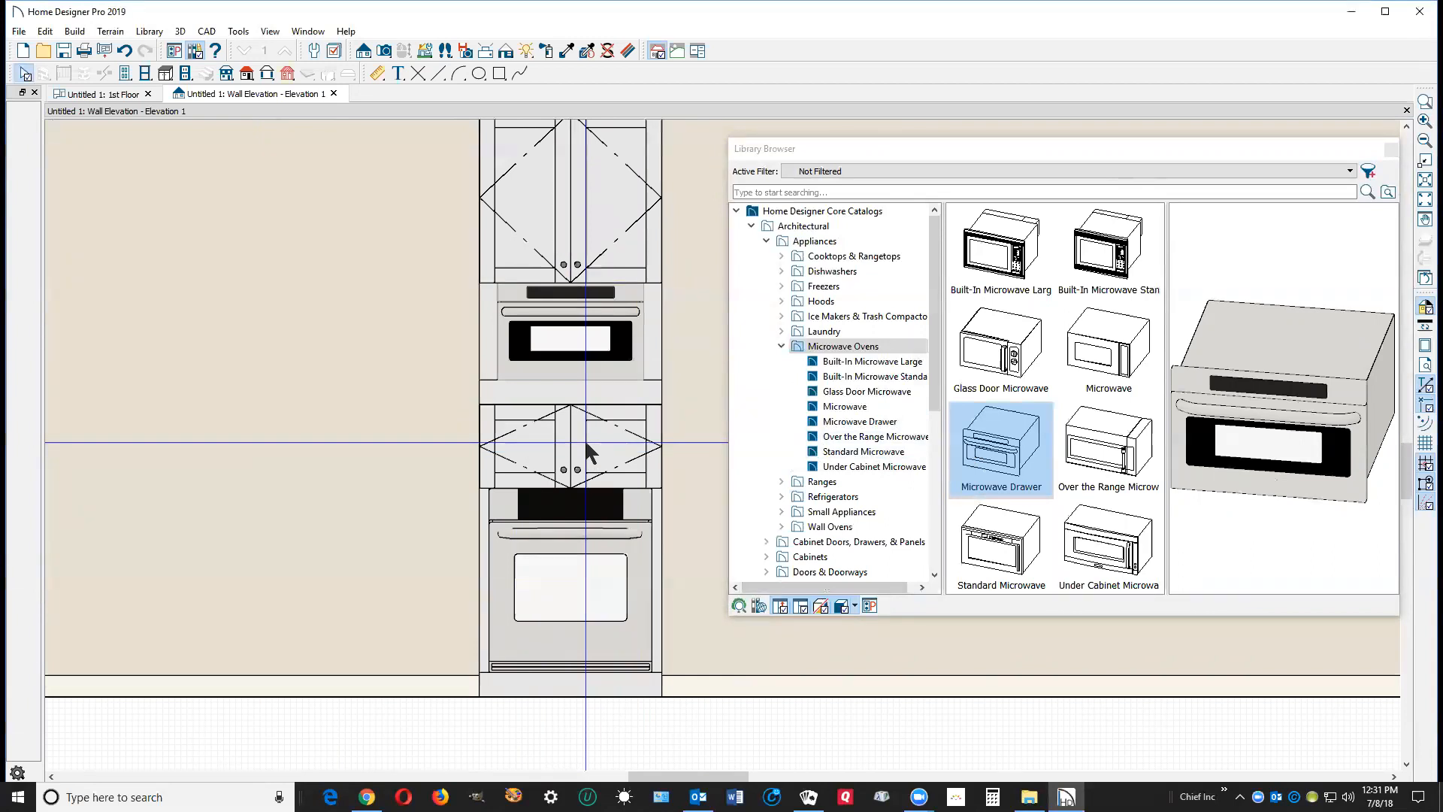
Step: Set the upper cabinet's toe kick height and depth to 0"
double_click(548, 403)
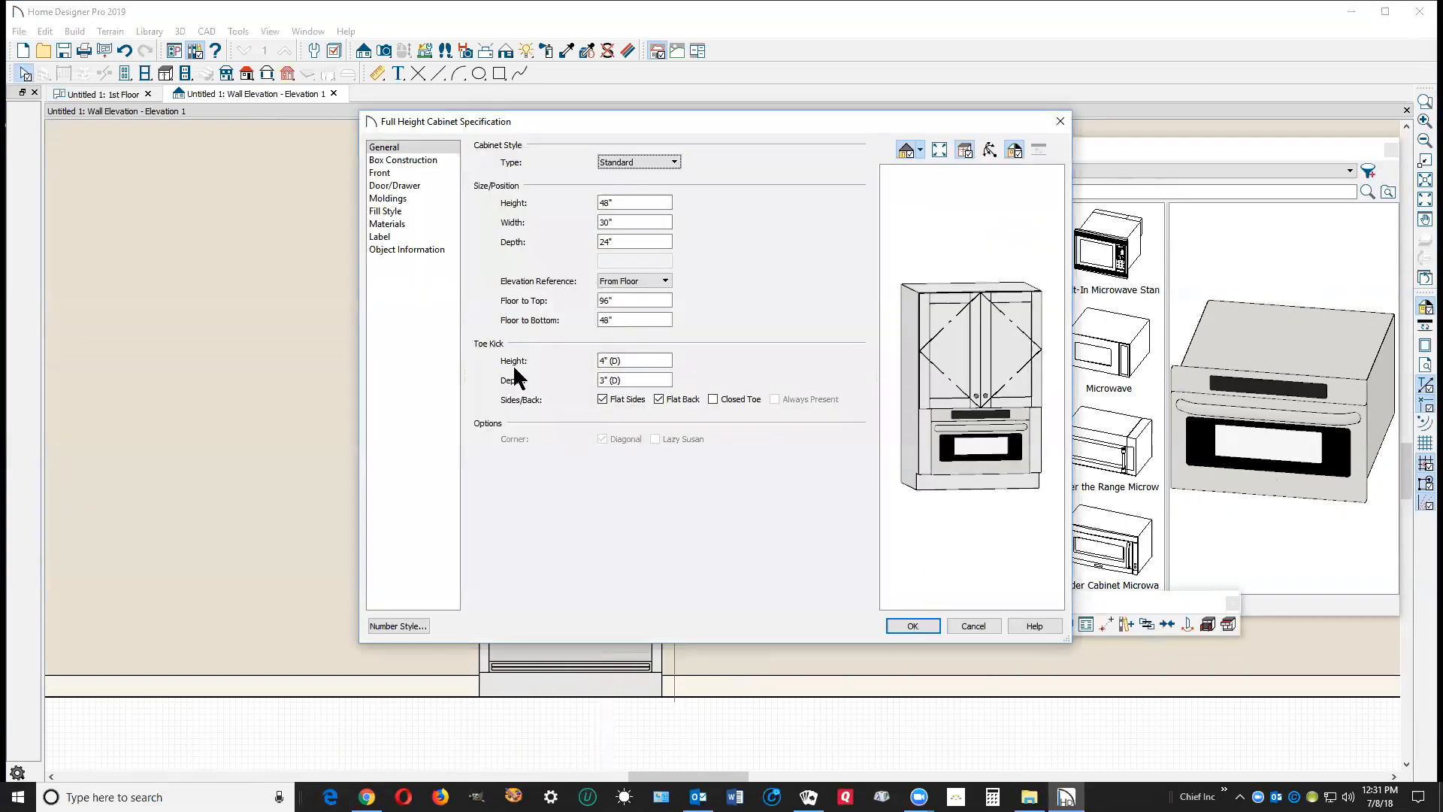
click(631, 361)
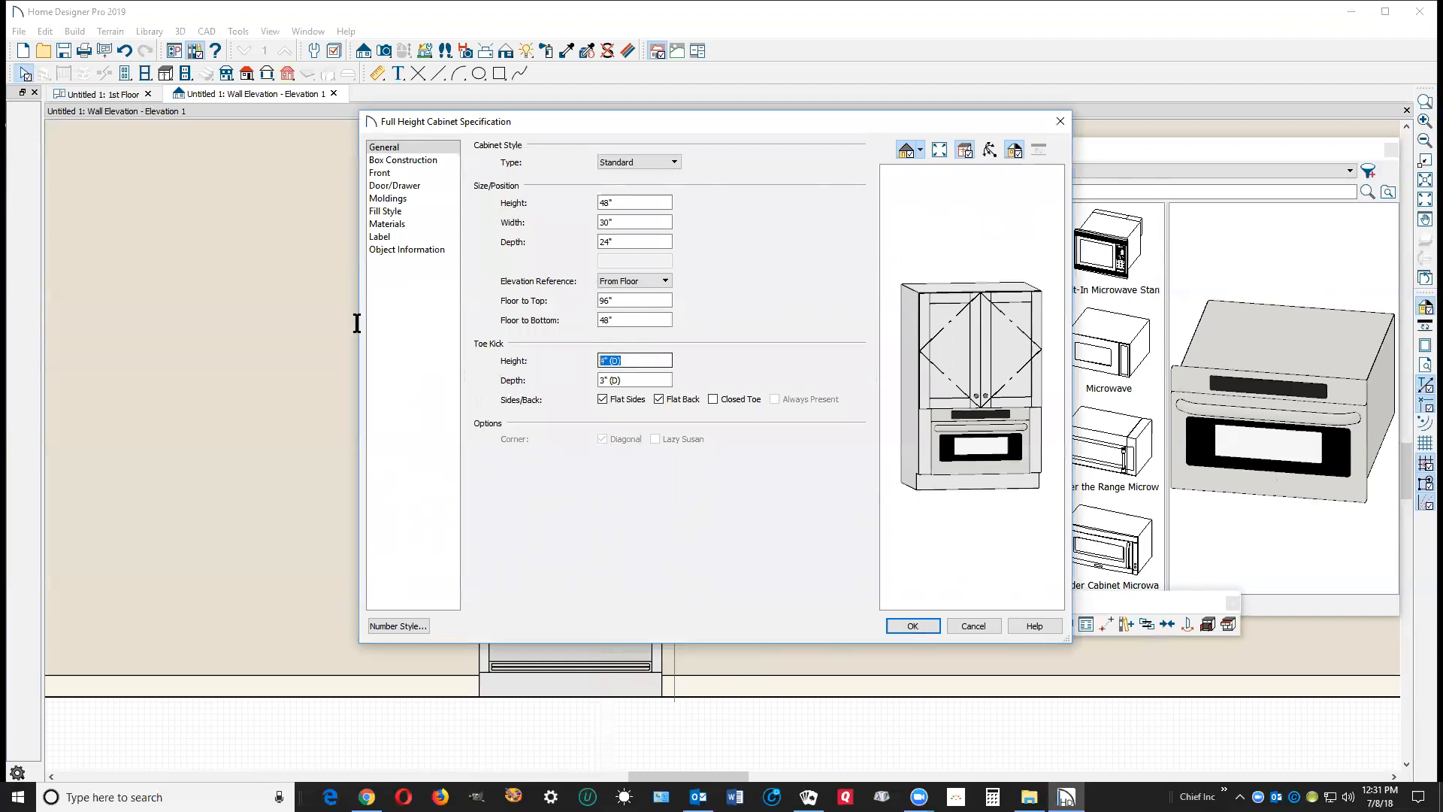
text(0)
click(644, 380)
click(916, 626)
key(Escape)
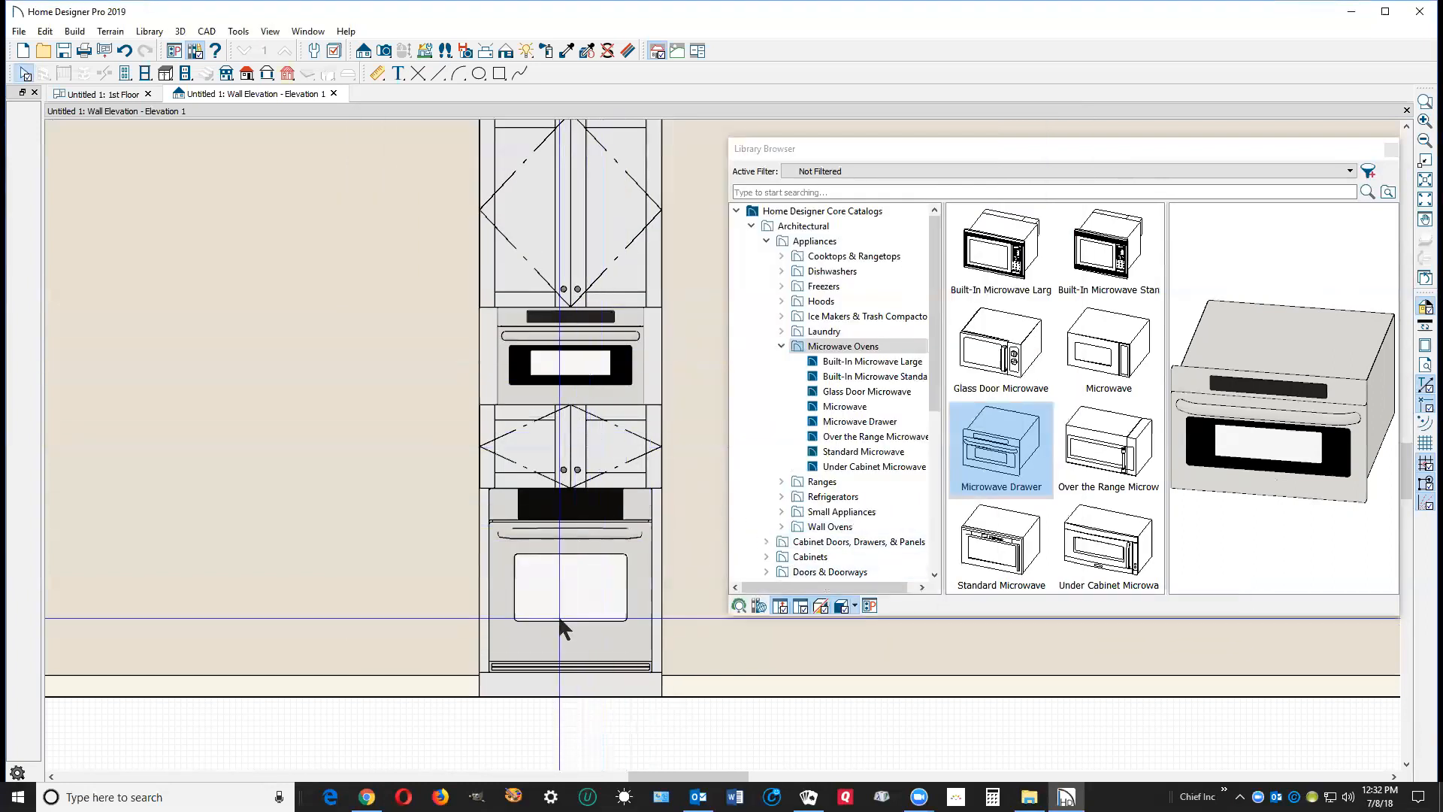
Step: Close the library browser and move the oven up two places in the lower cabinet's face items, directly below the top separation
click(592, 523)
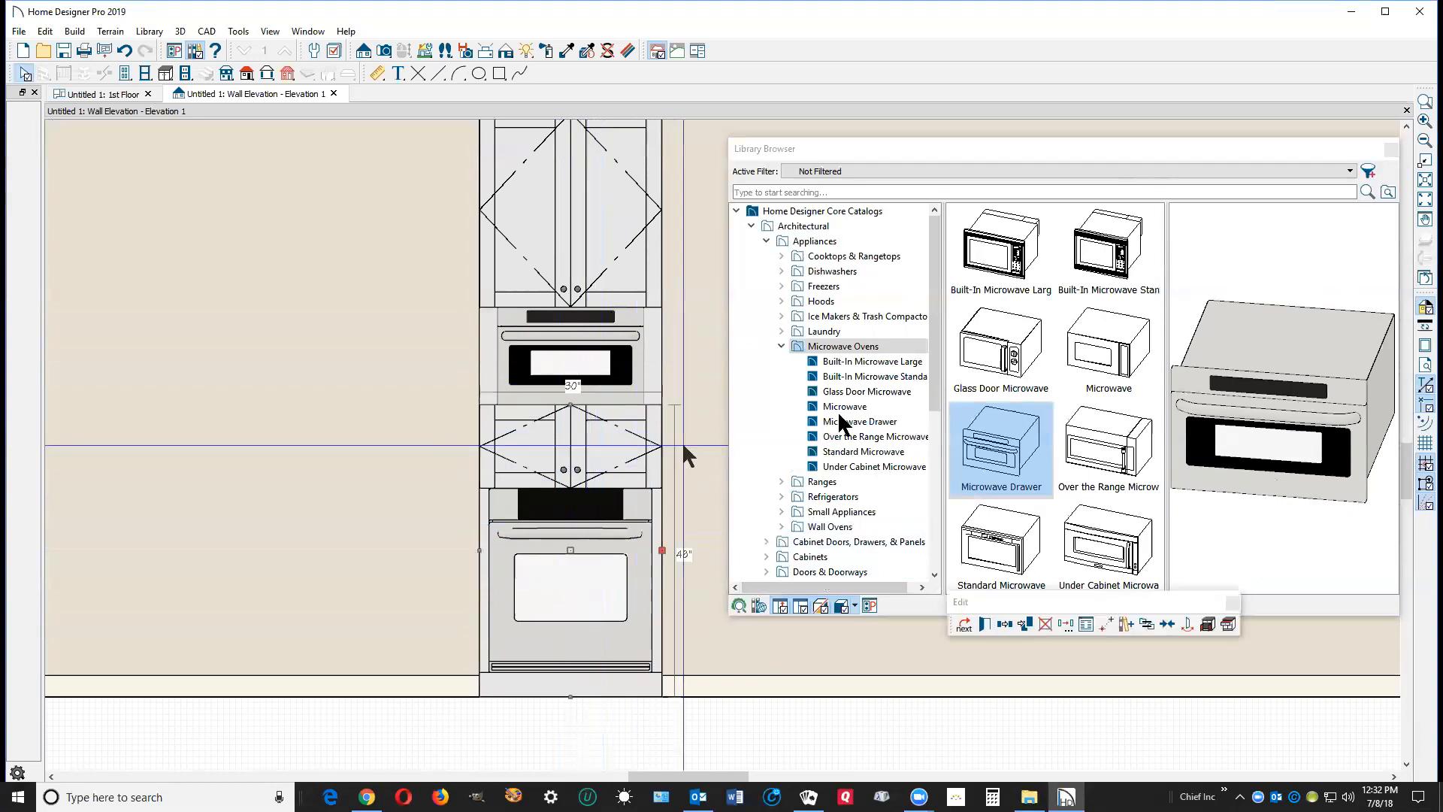
click(1078, 149)
click(1391, 150)
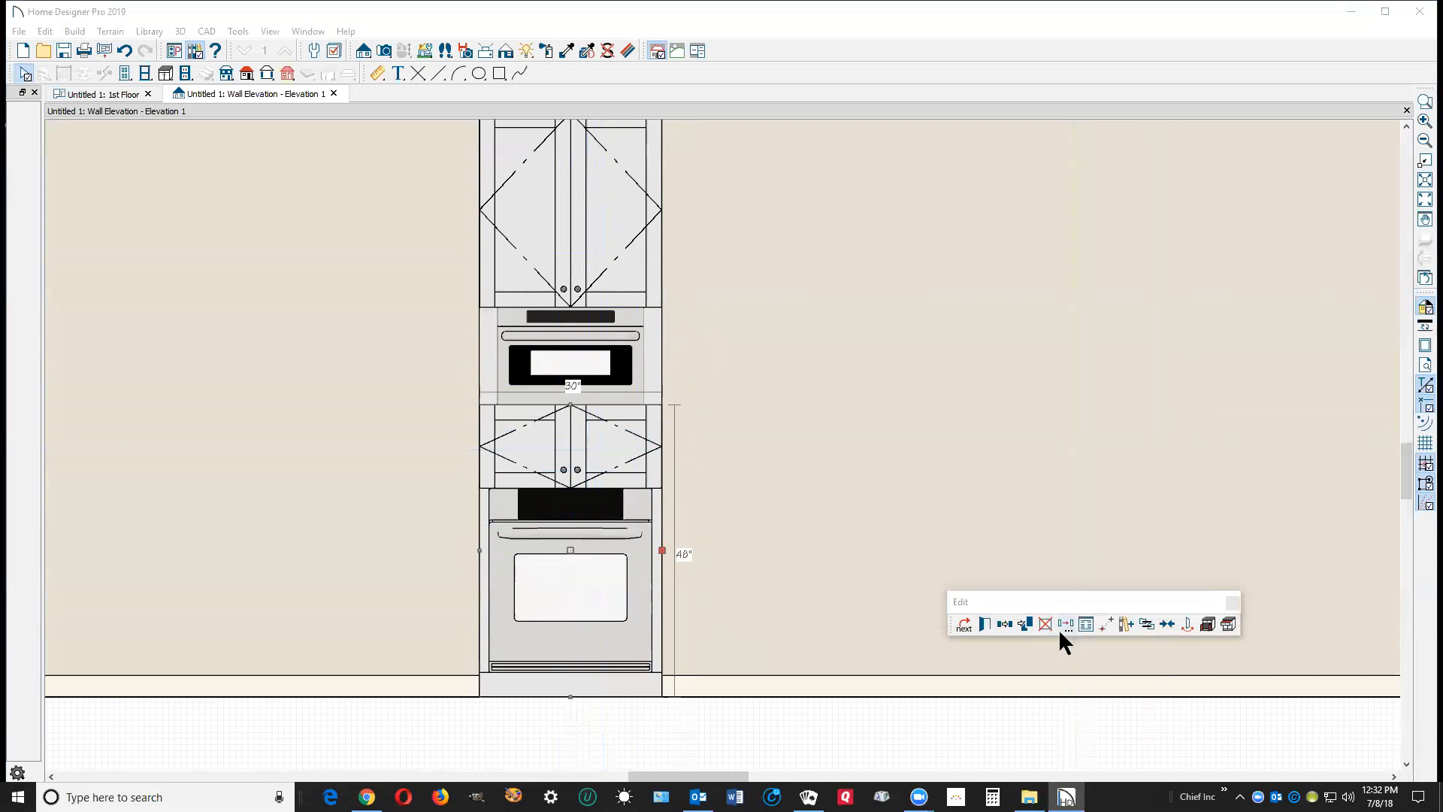
click(983, 620)
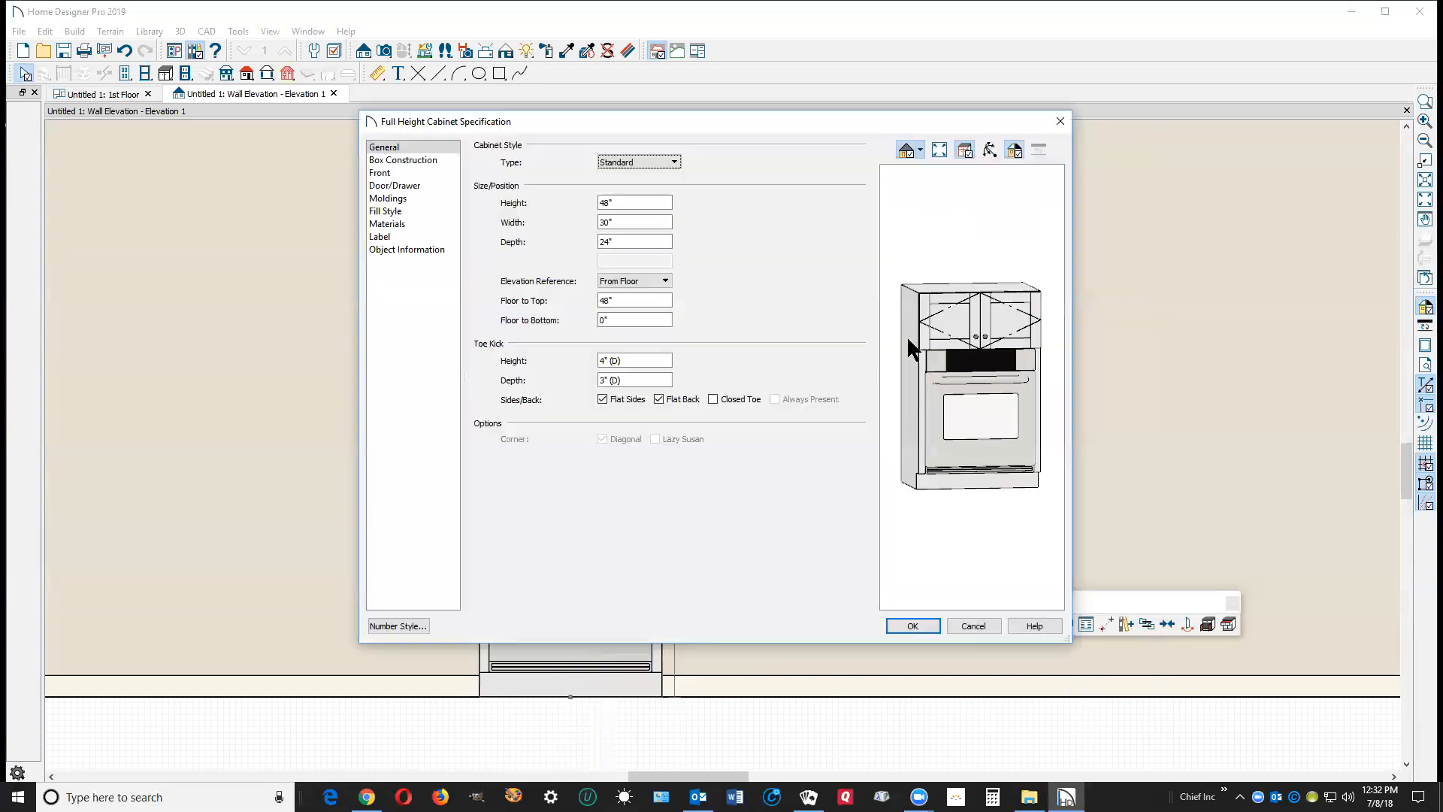
click(959, 425)
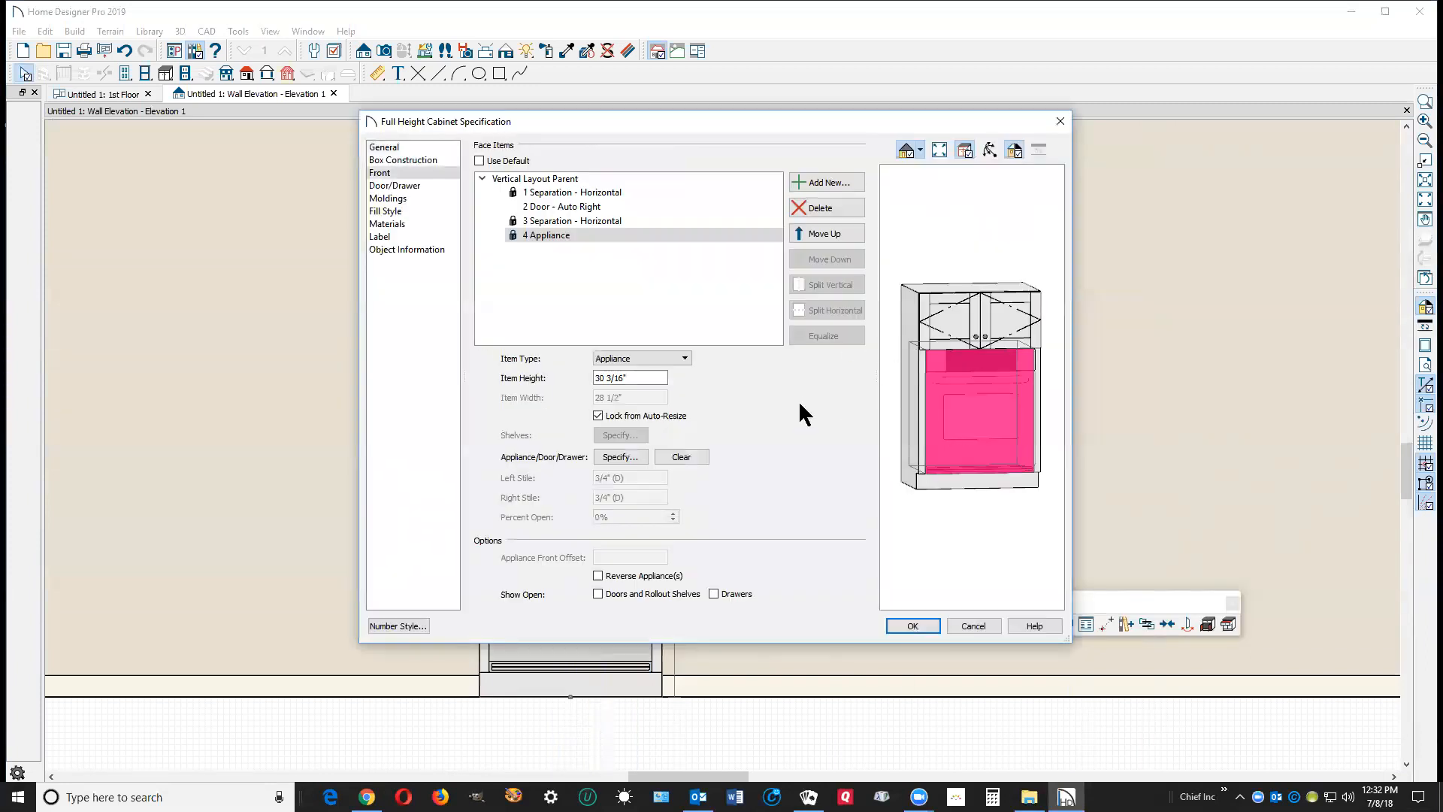
click(833, 230)
click(831, 232)
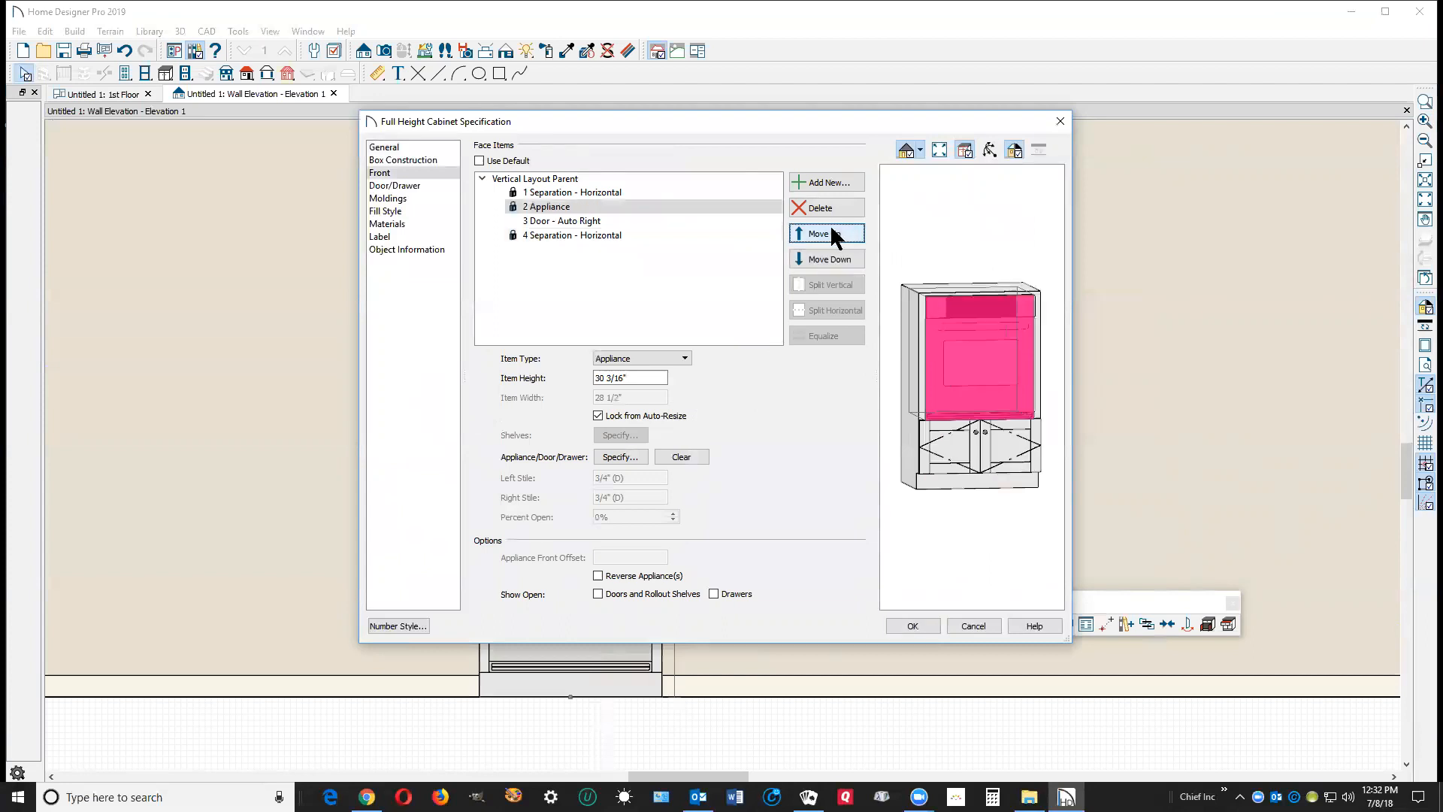
Step: Change the lower cabinet's doors beneath the oven to a Drawer and apply the new front layout
click(986, 472)
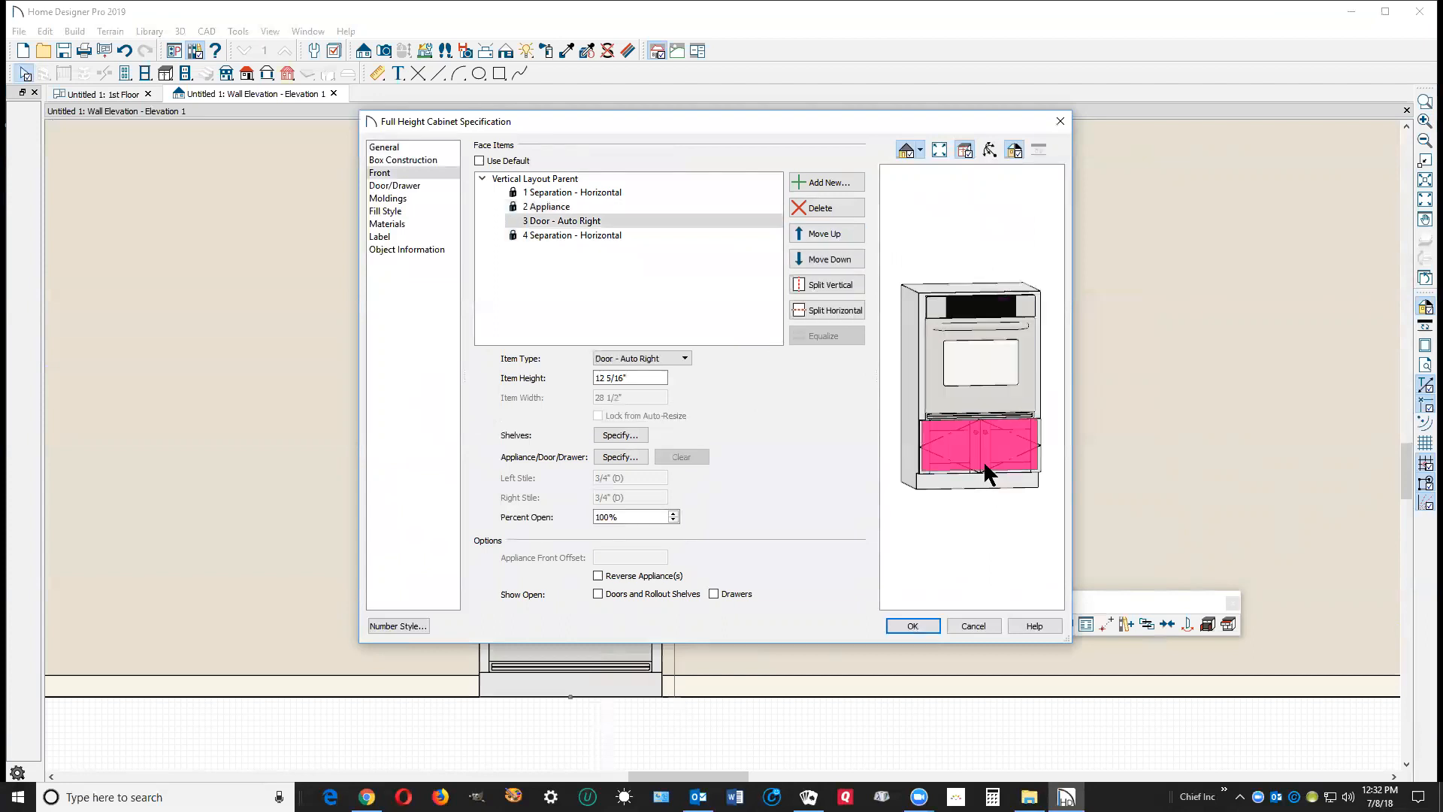
click(684, 359)
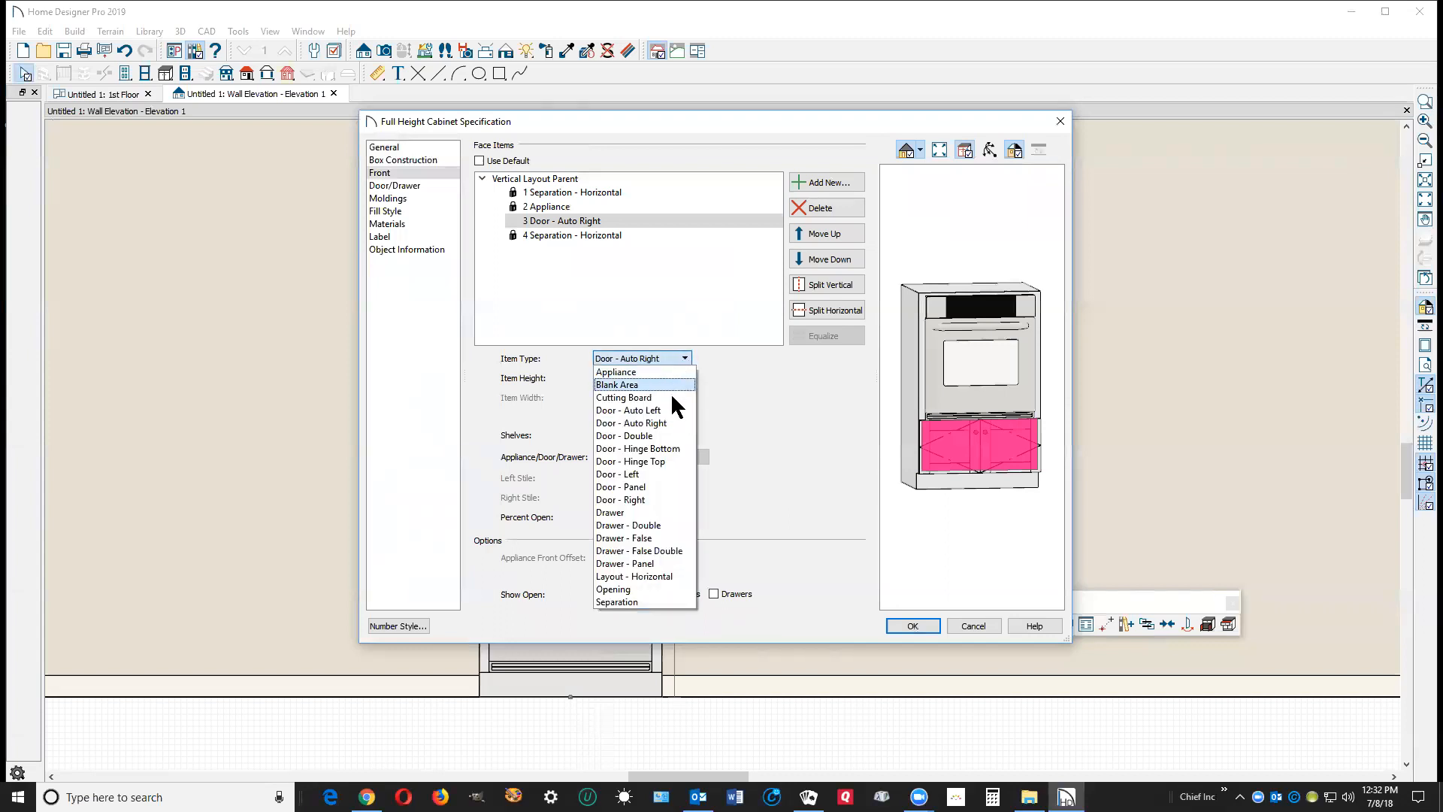
click(675, 513)
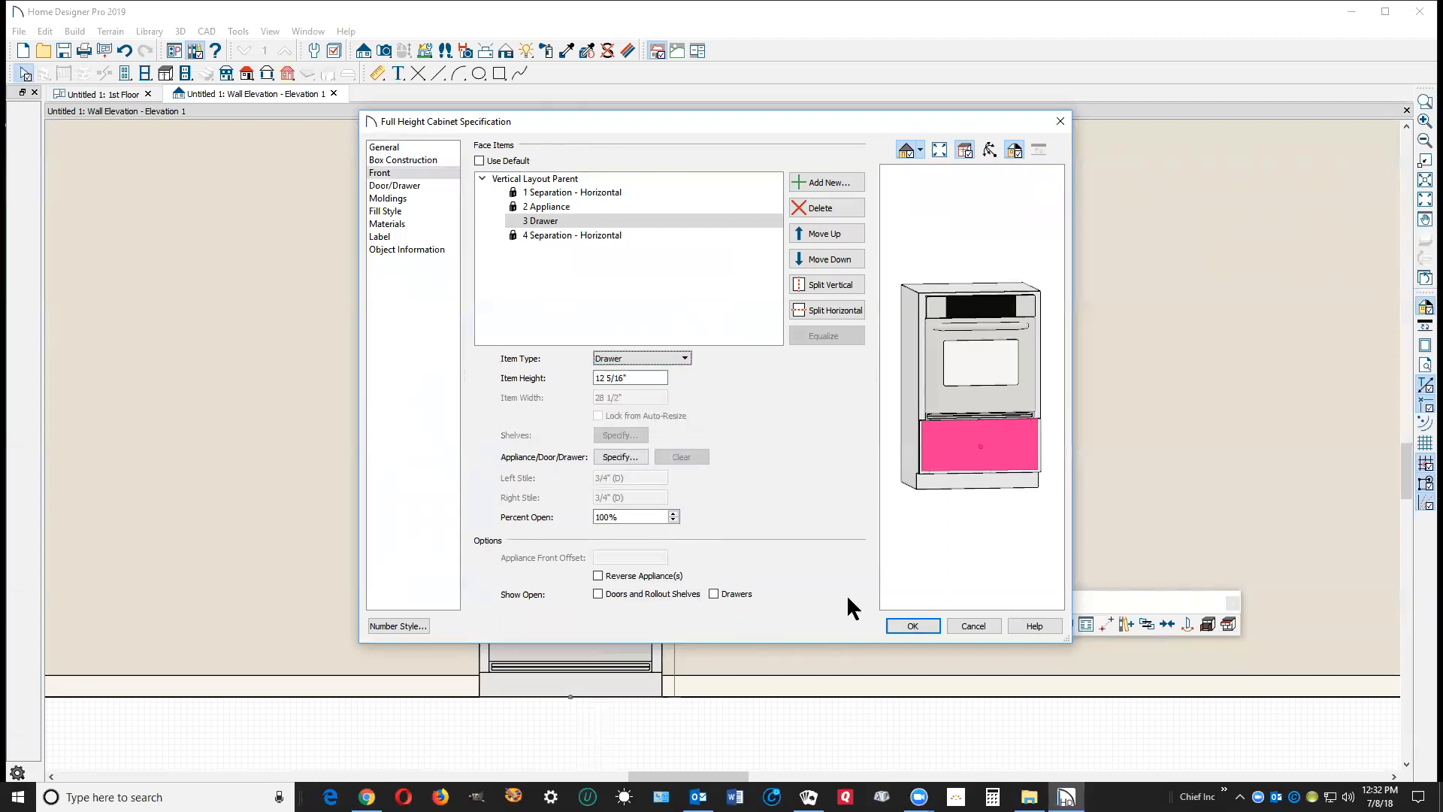
click(931, 626)
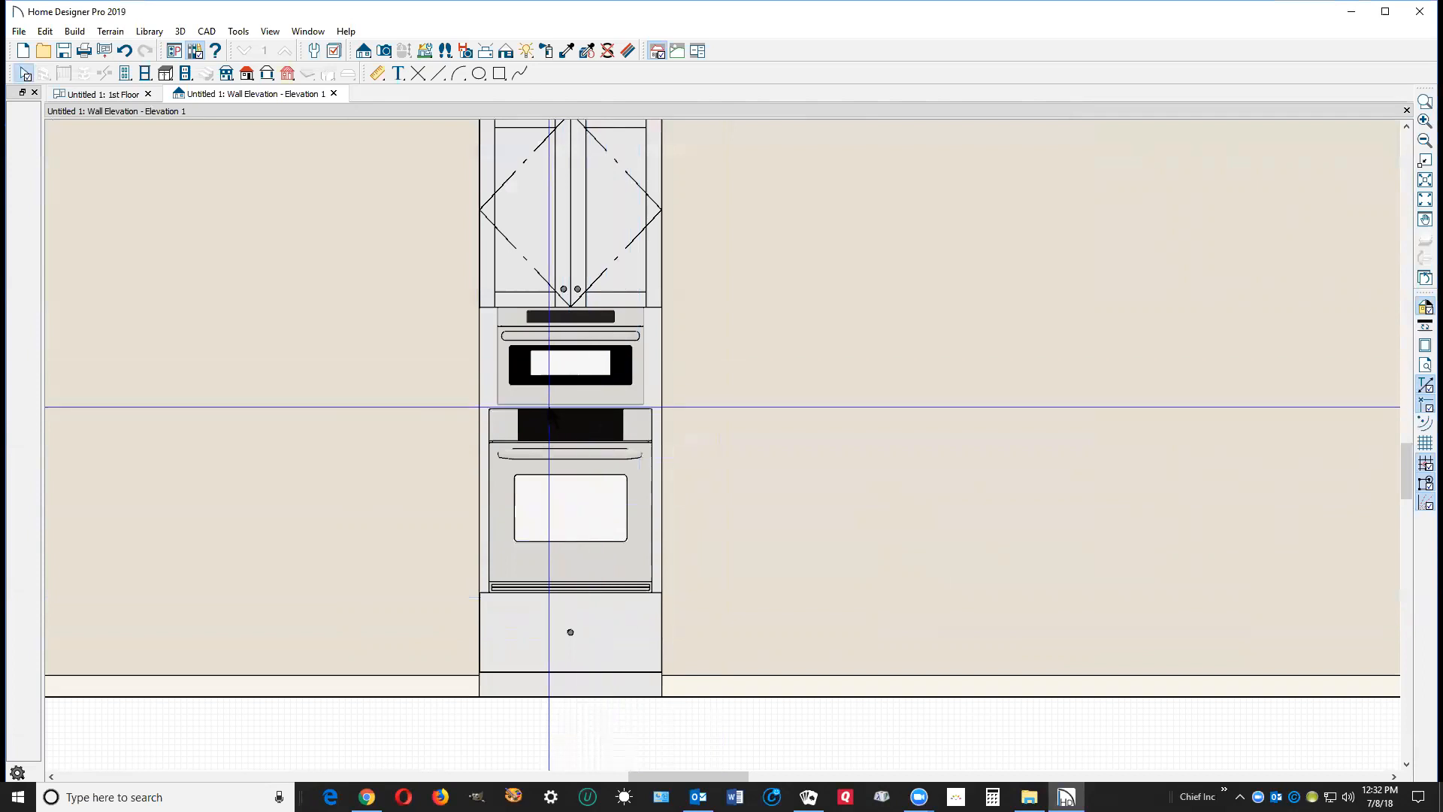
Step: Move the microwave up one place in the upper cabinet's face items, above the second horizontal separation
double_click(566, 364)
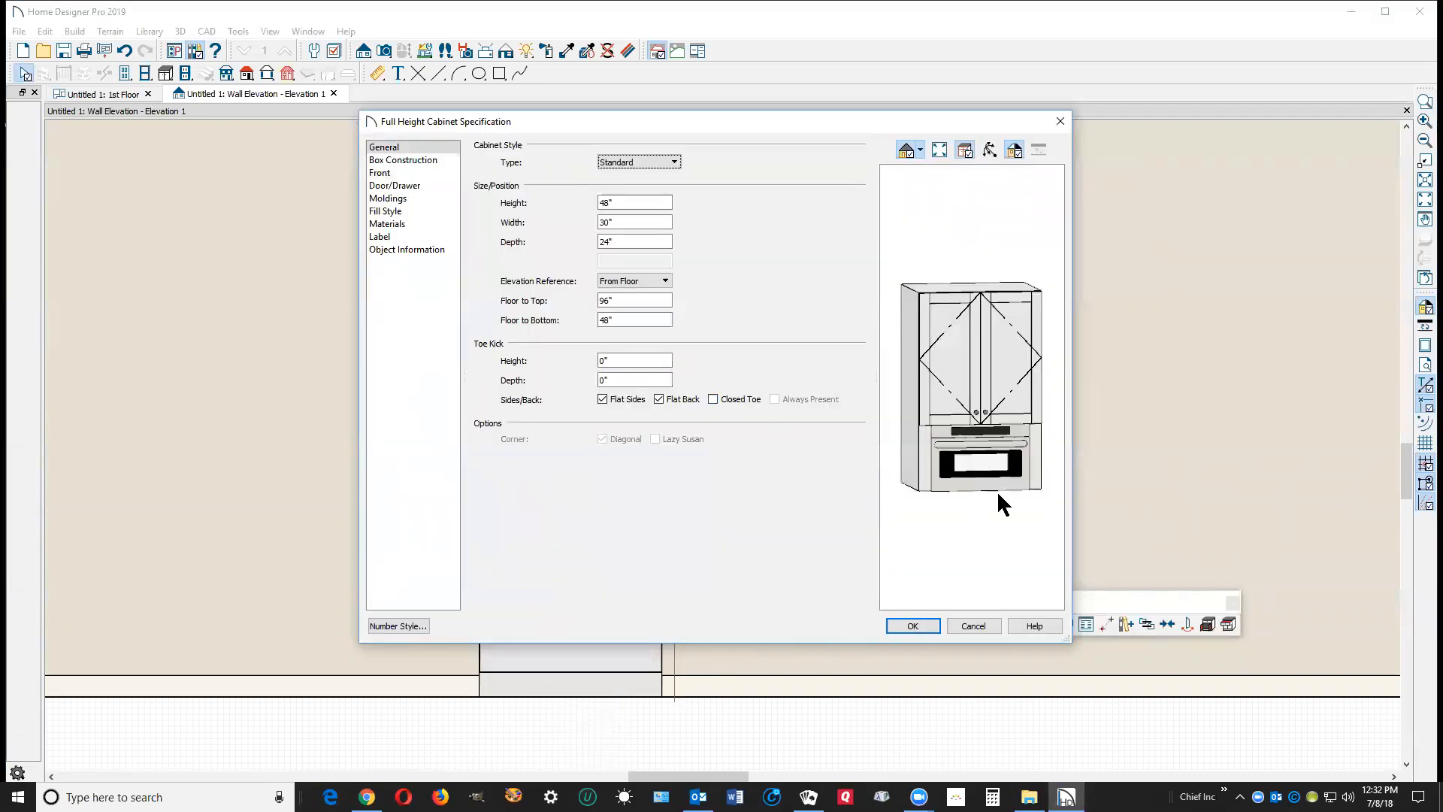
click(962, 478)
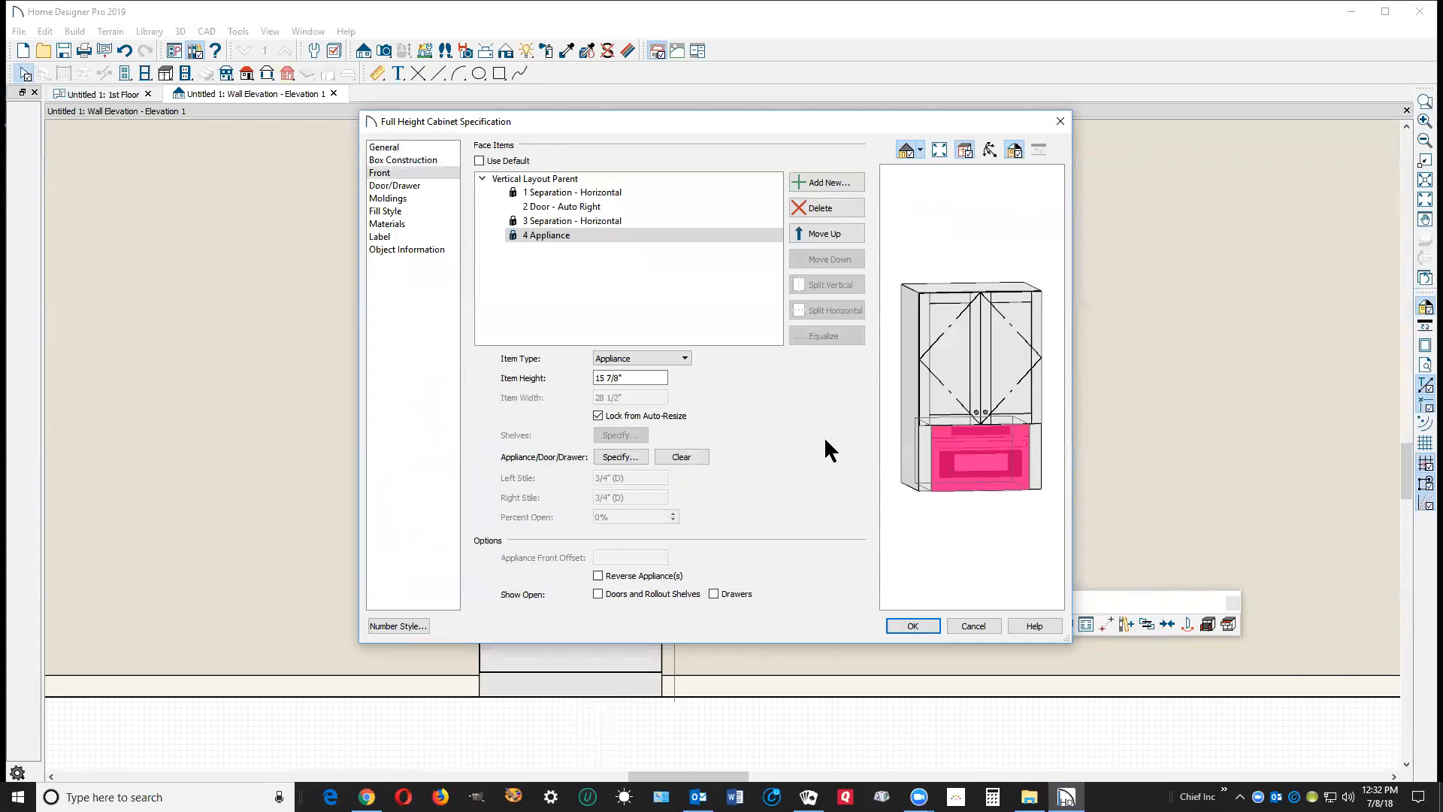
click(836, 239)
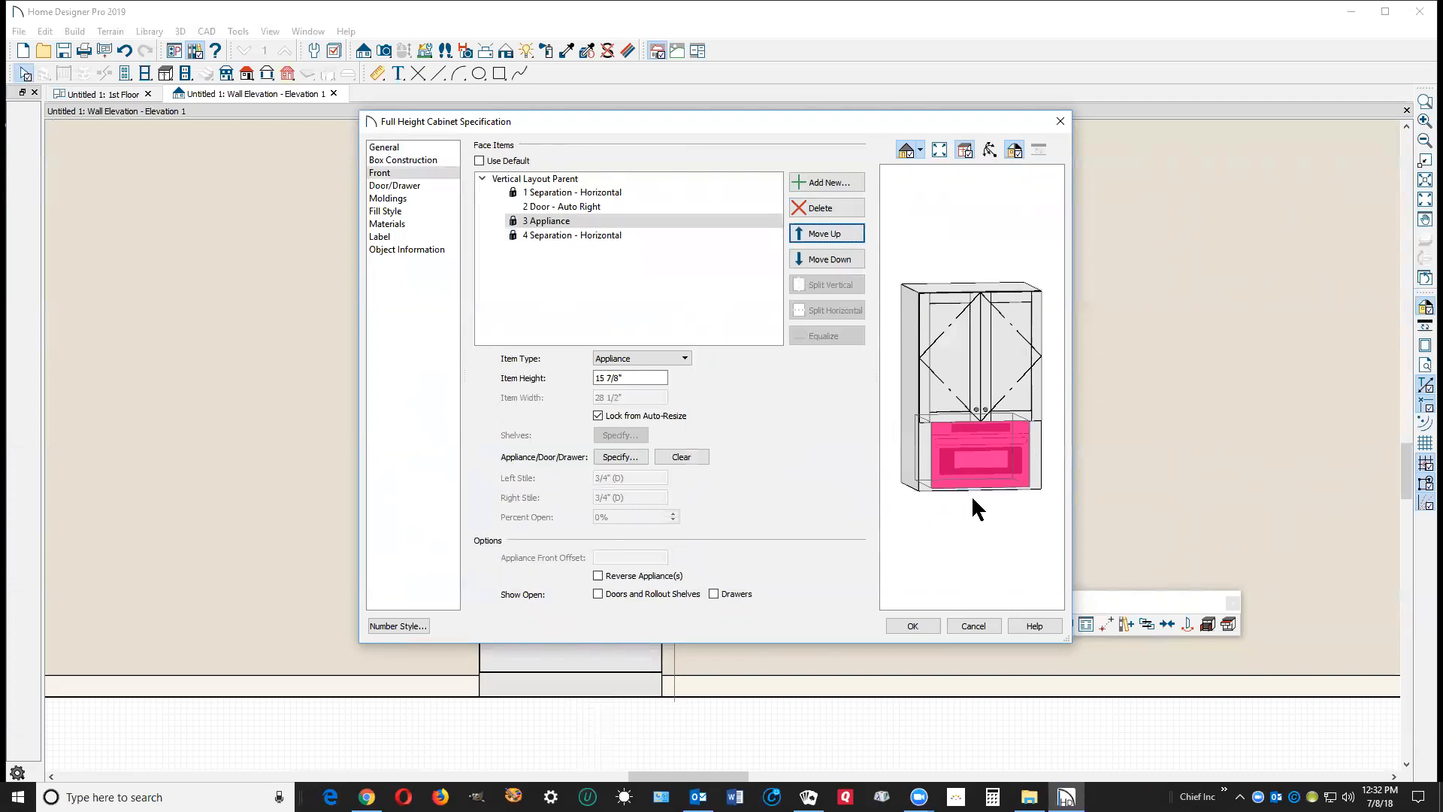
Step: Set the height of the upper cabinet's bottom horizontal separation below the microwave to 3"
click(994, 486)
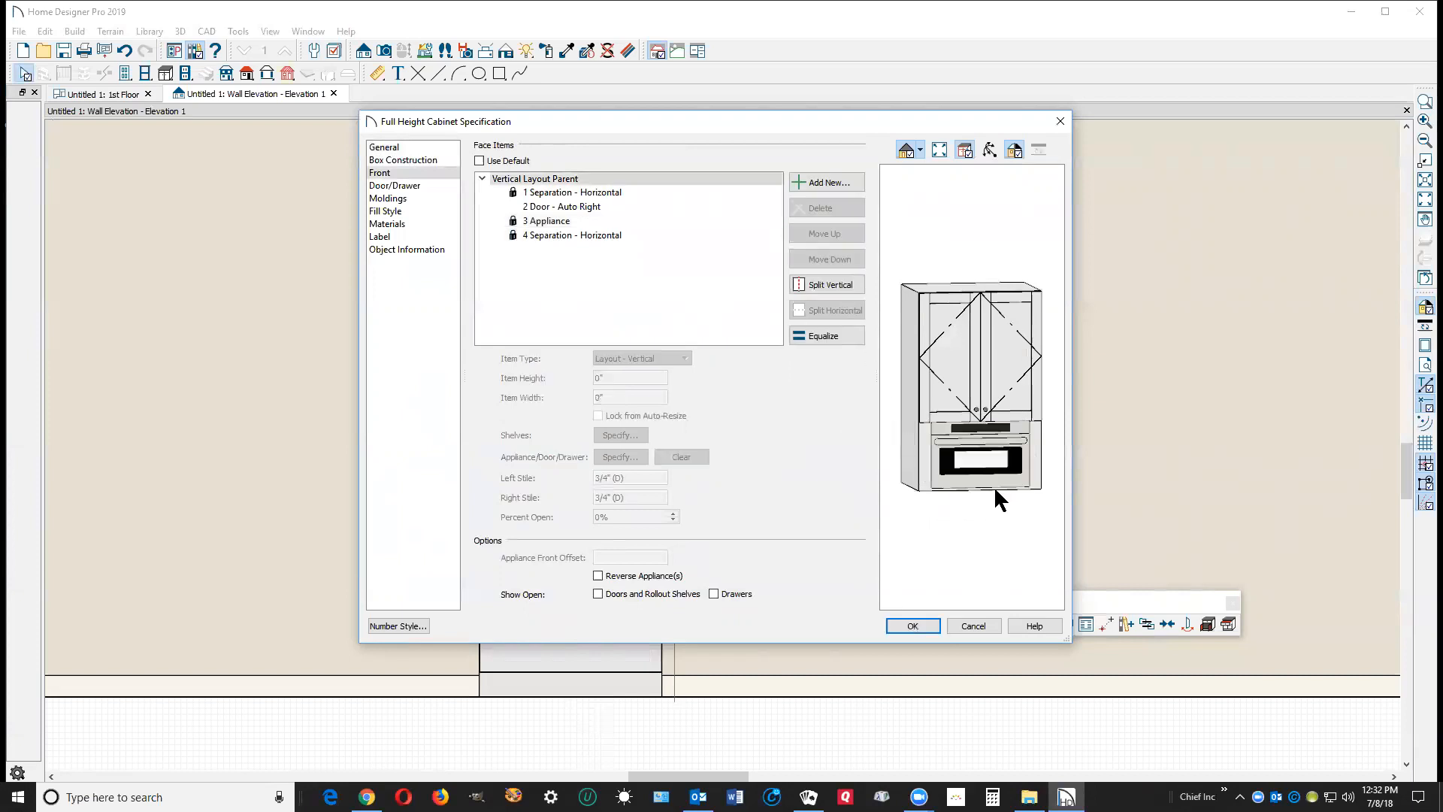
click(992, 486)
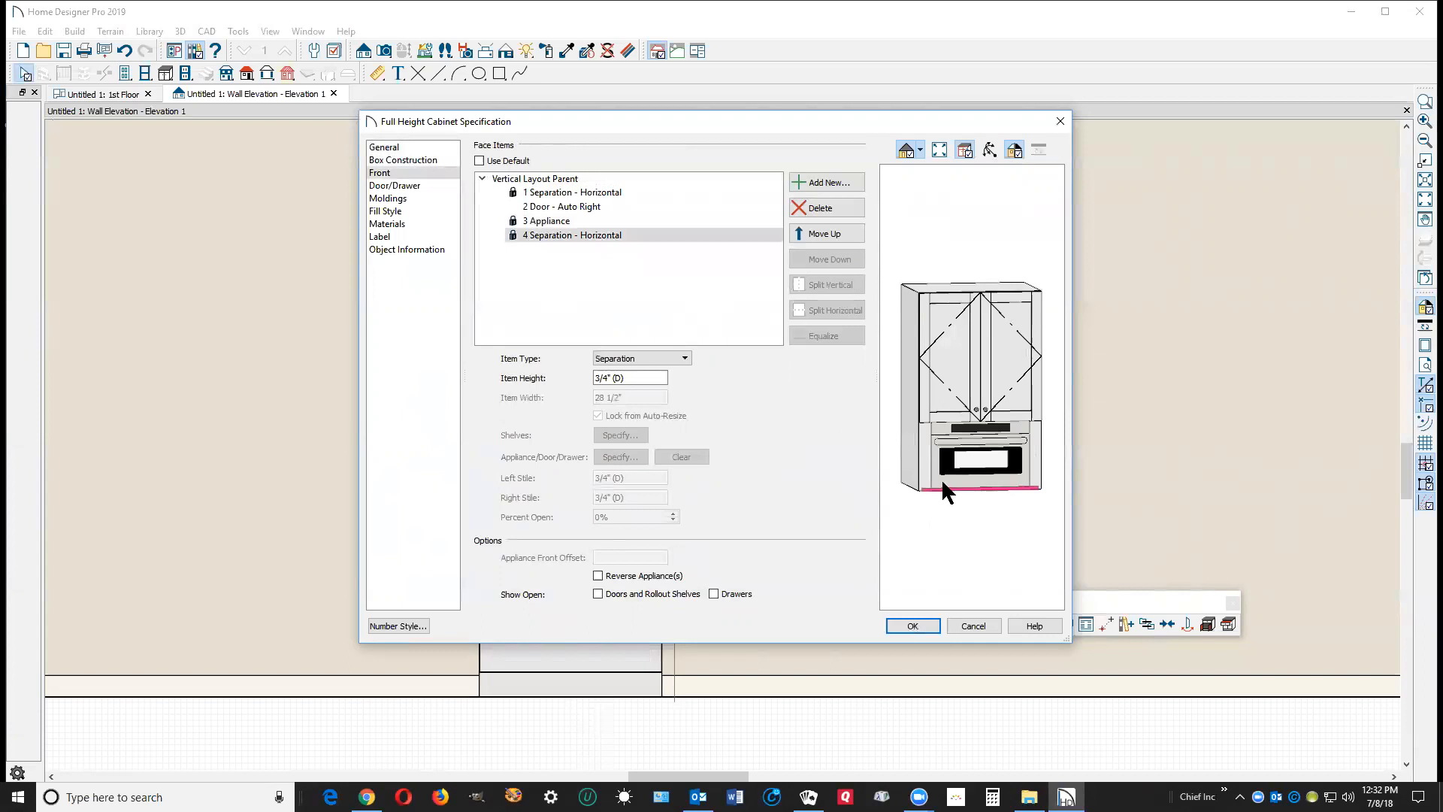
click(611, 234)
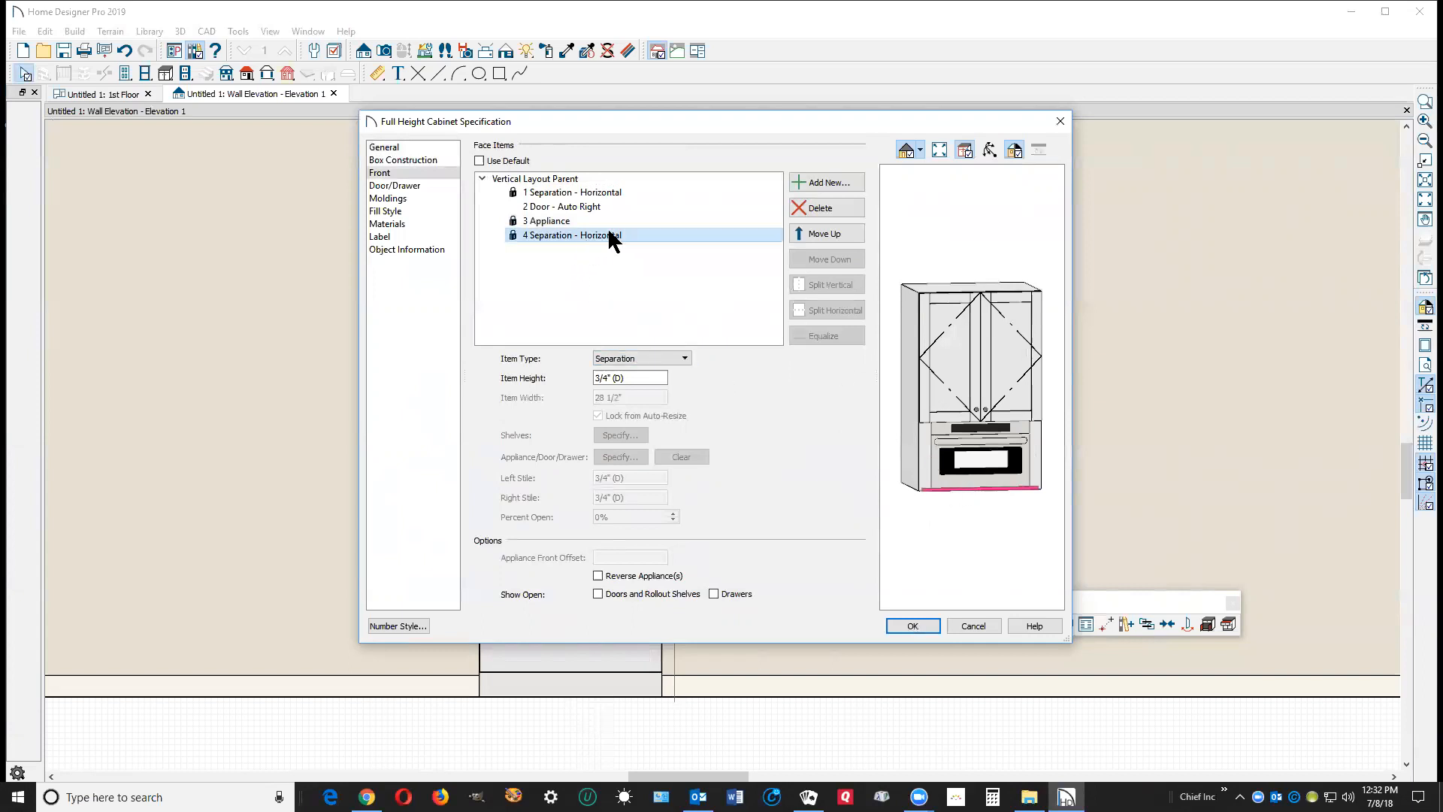
click(634, 377)
double_click(640, 378)
text(3")
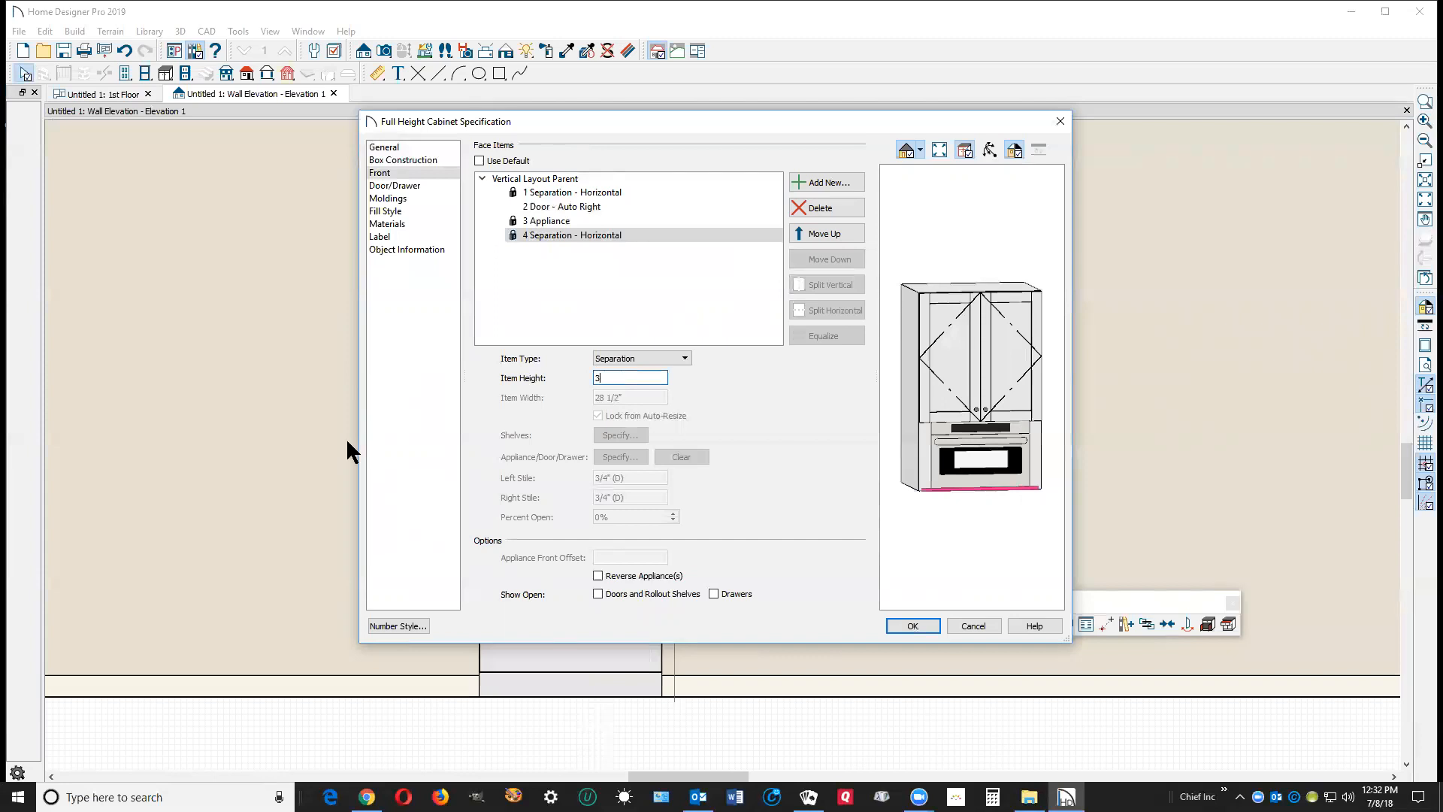
key(Tab)
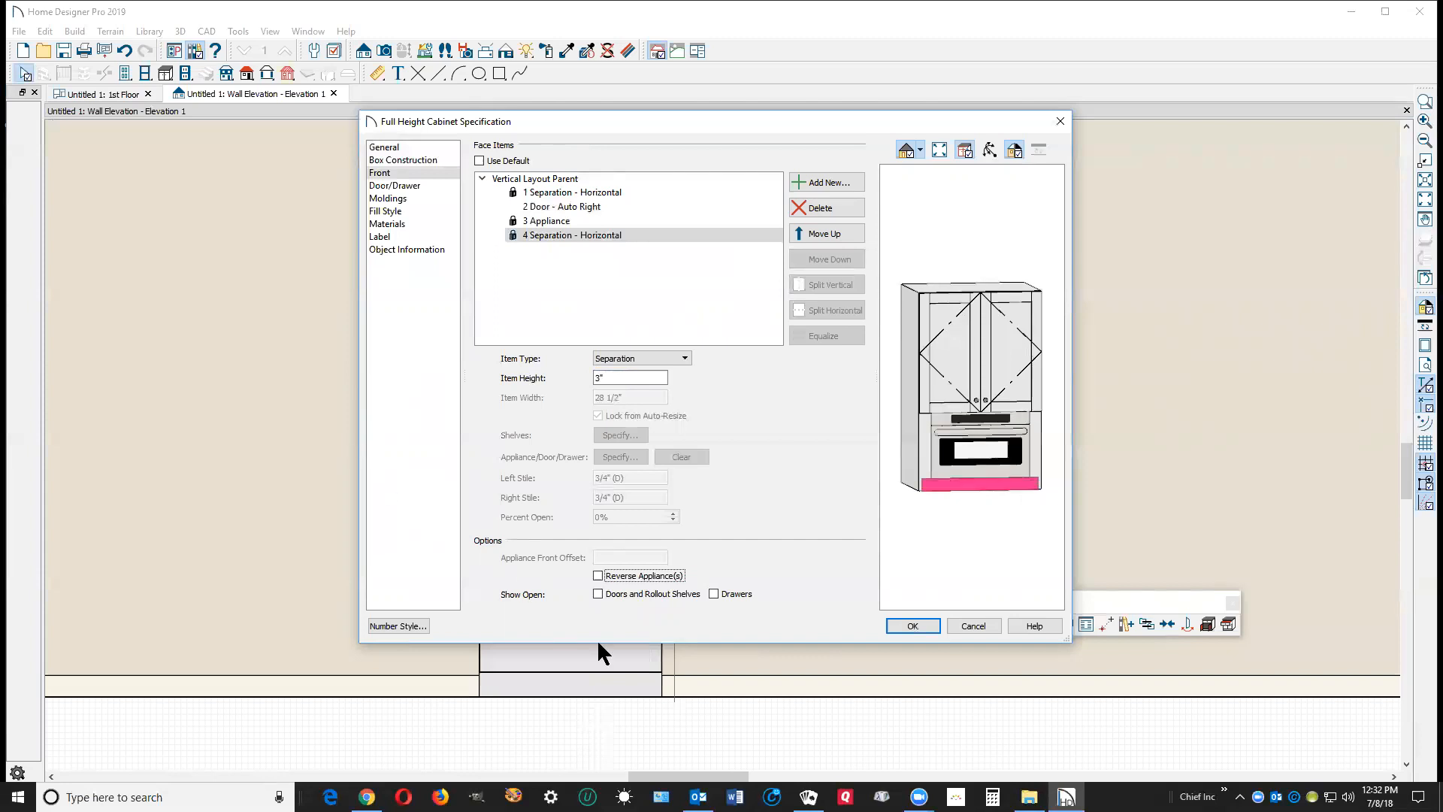
click(912, 624)
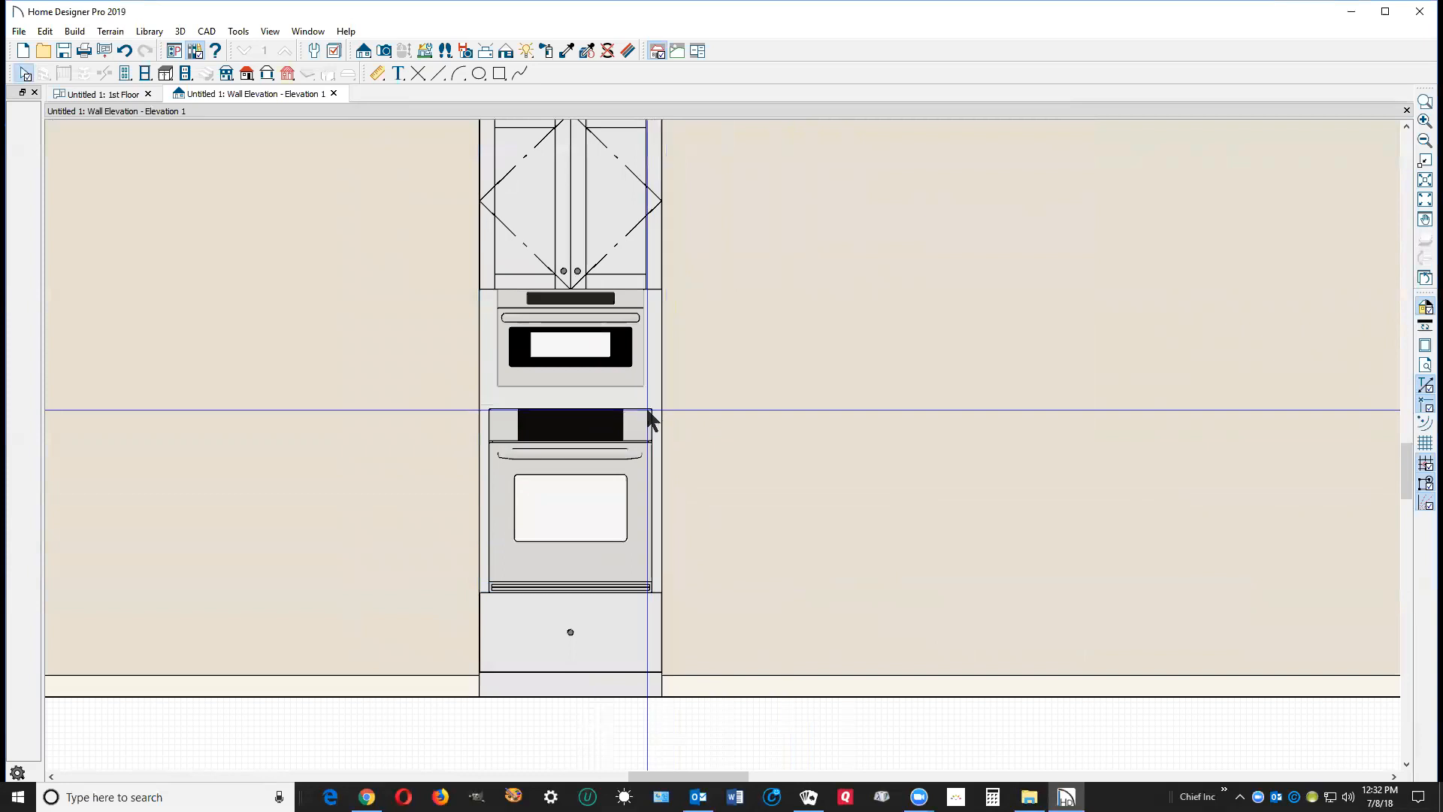
Step: Reduce the item height of the upper cabinet's doors to leave a gap above the microwave
scroll(579, 380, up, 3)
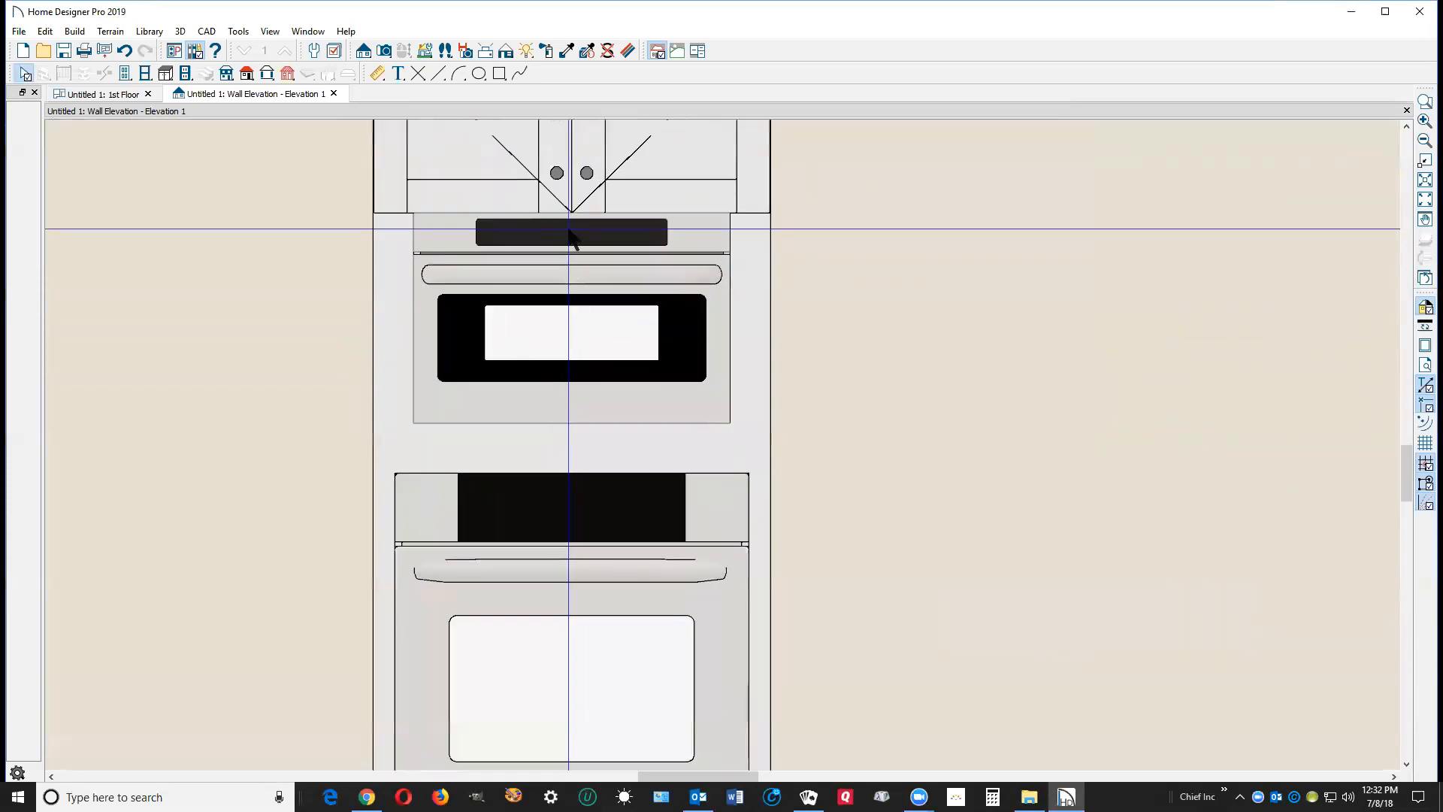
scroll(569, 235, down, 2)
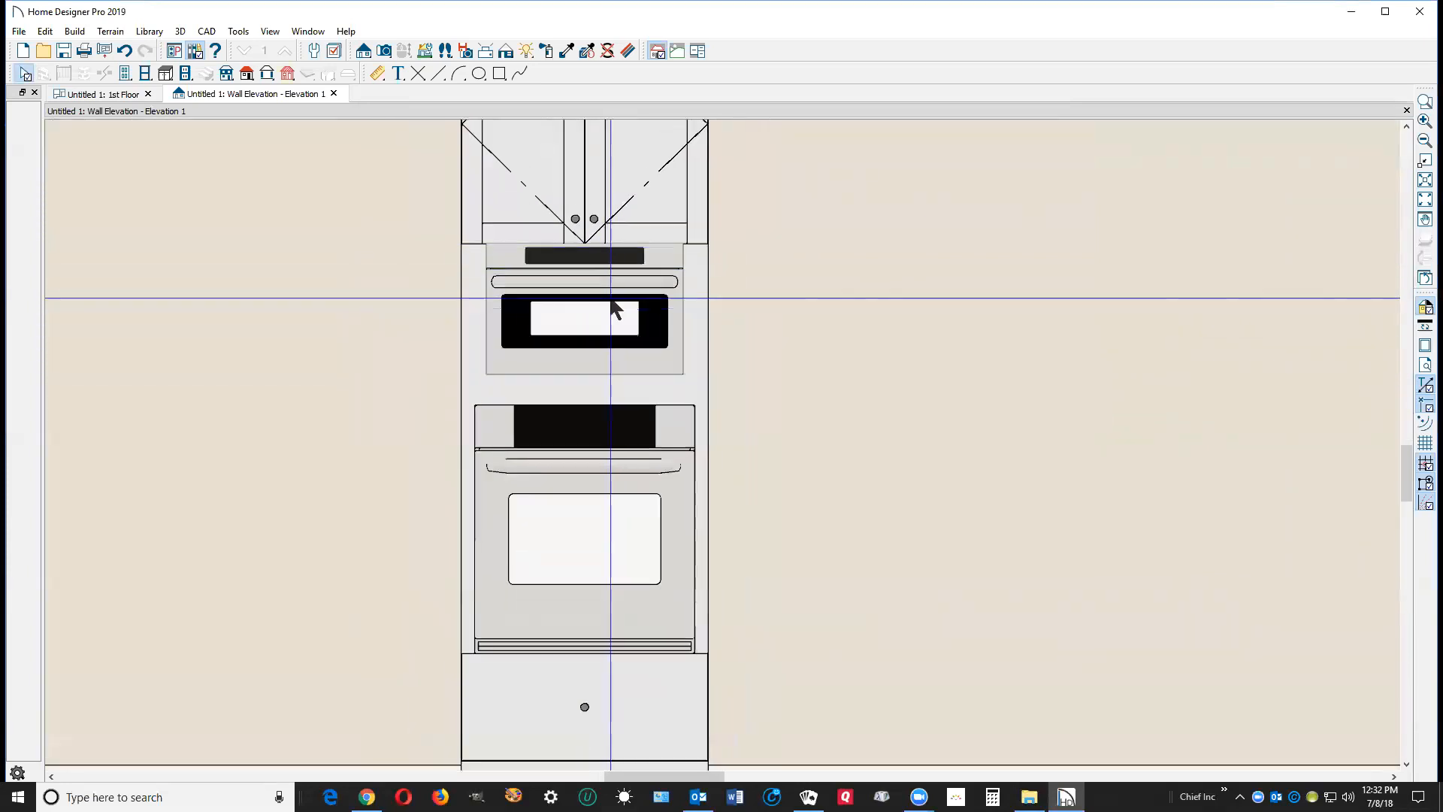
scroll(611, 300, down, 1)
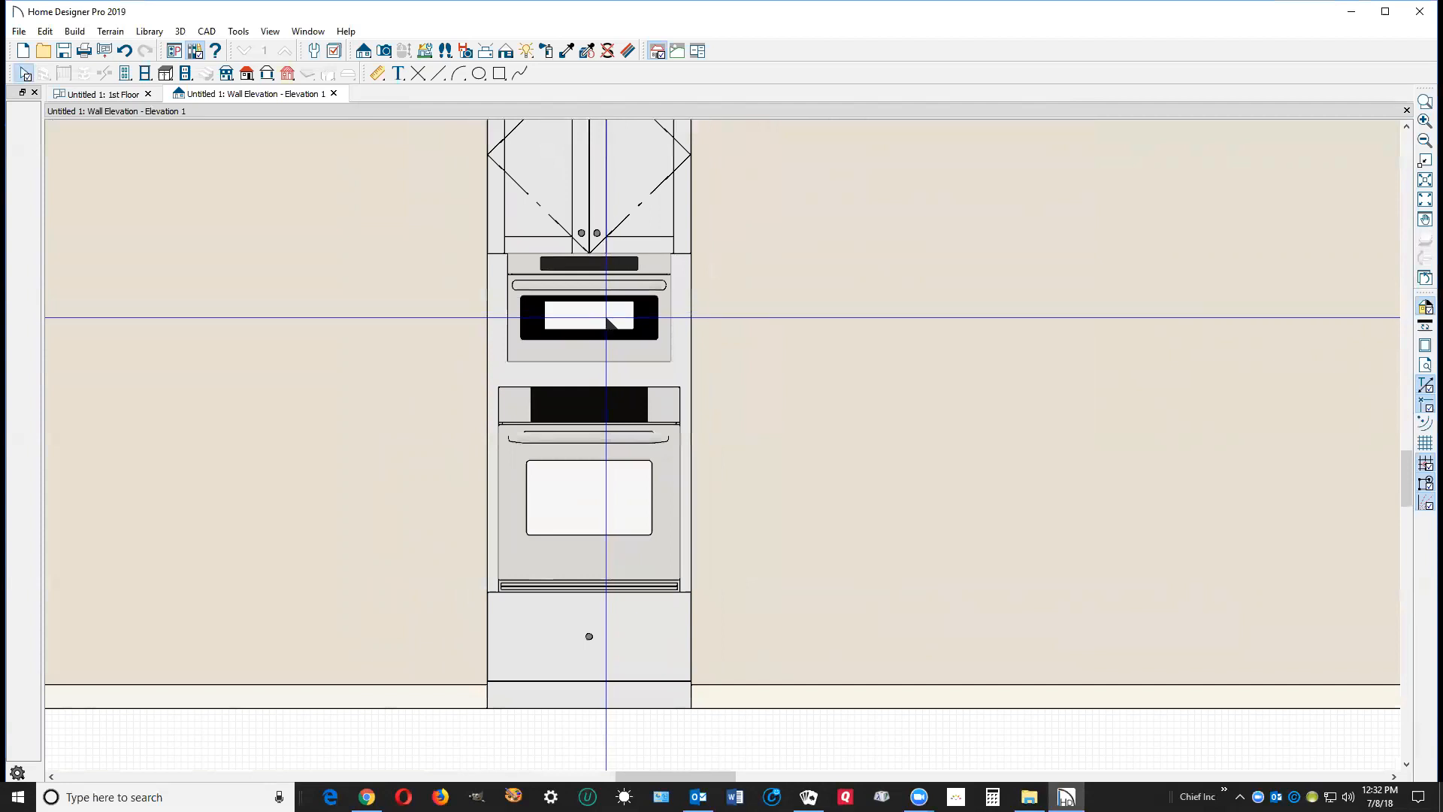
double_click(607, 322)
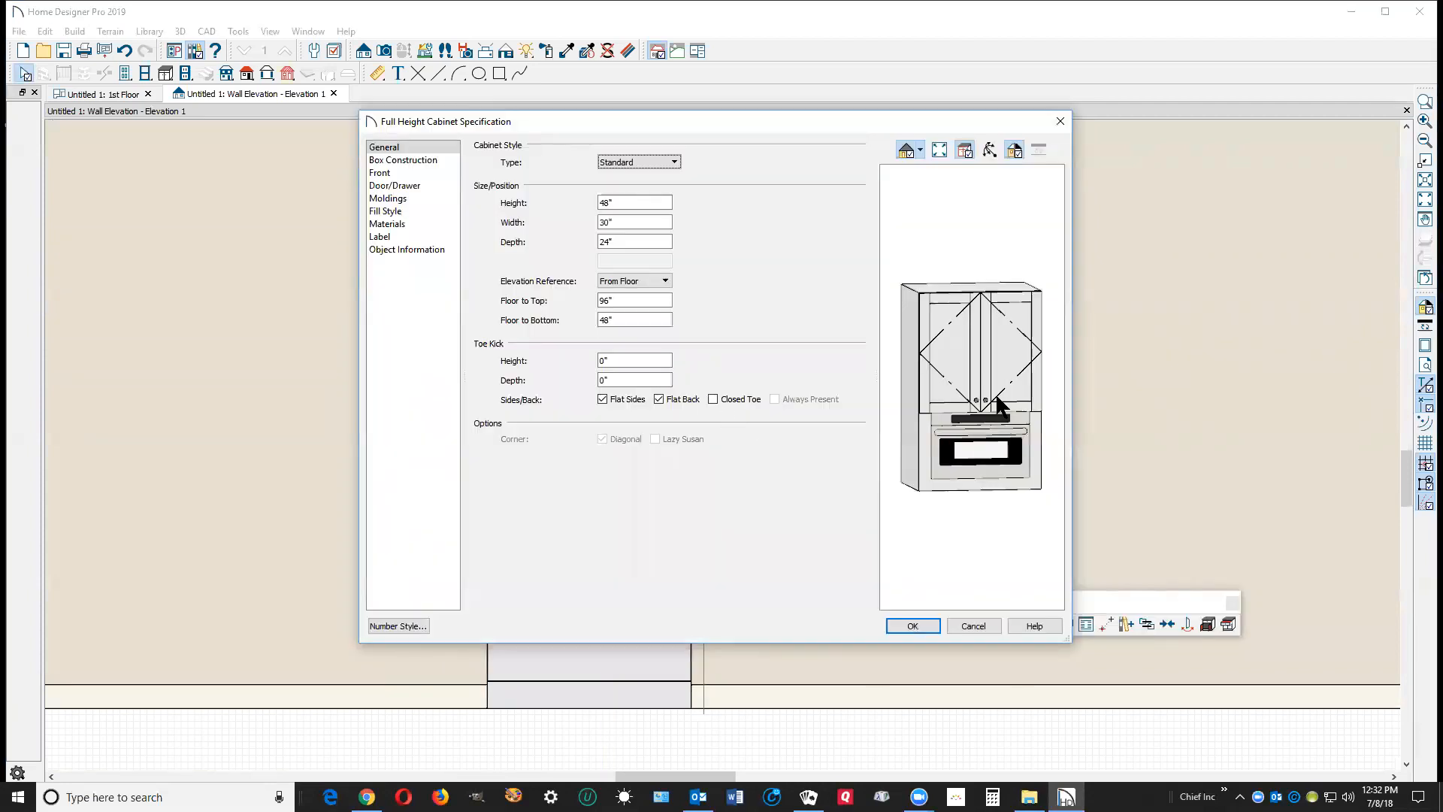
click(996, 376)
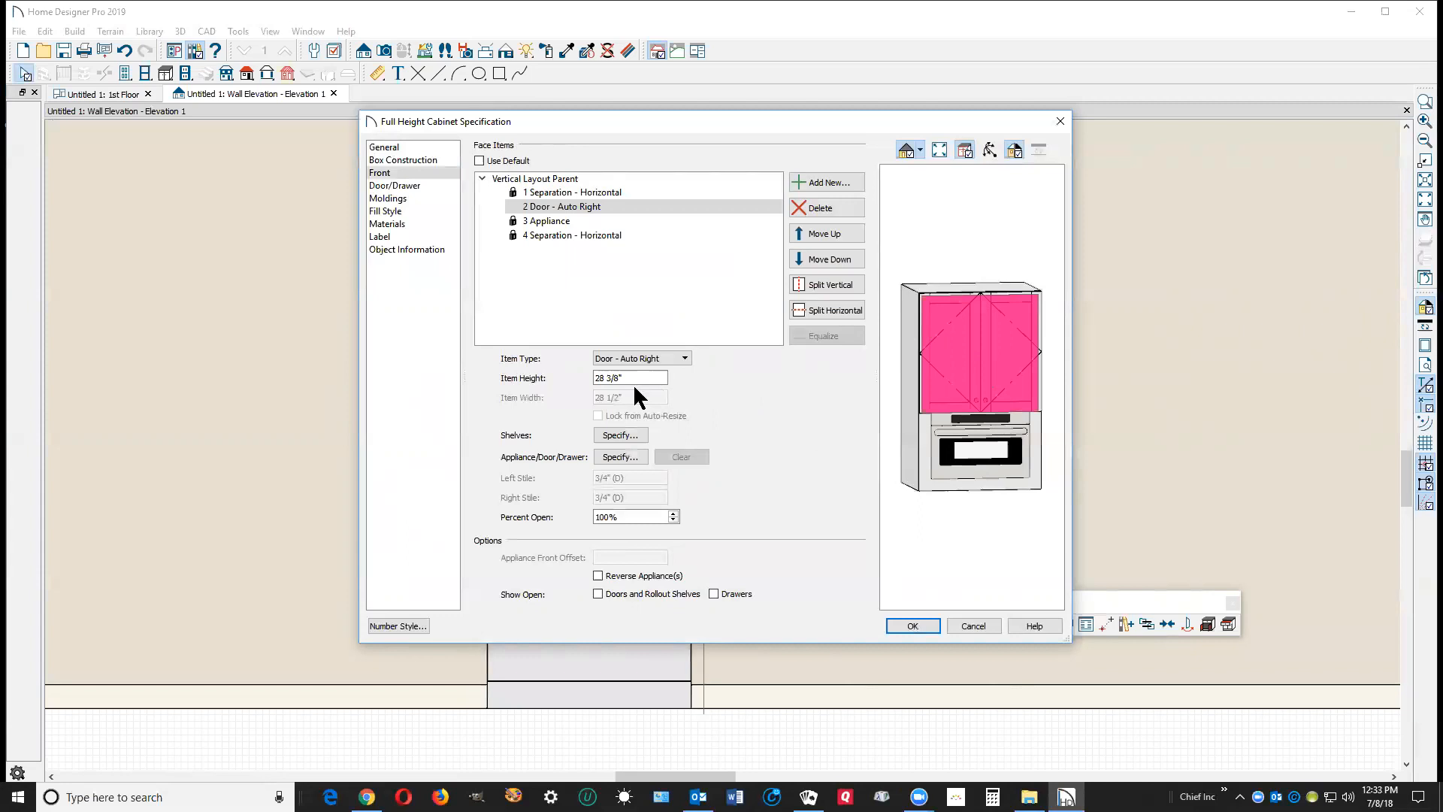
drag(628, 383, 492, 370)
key(Tab)
click(923, 626)
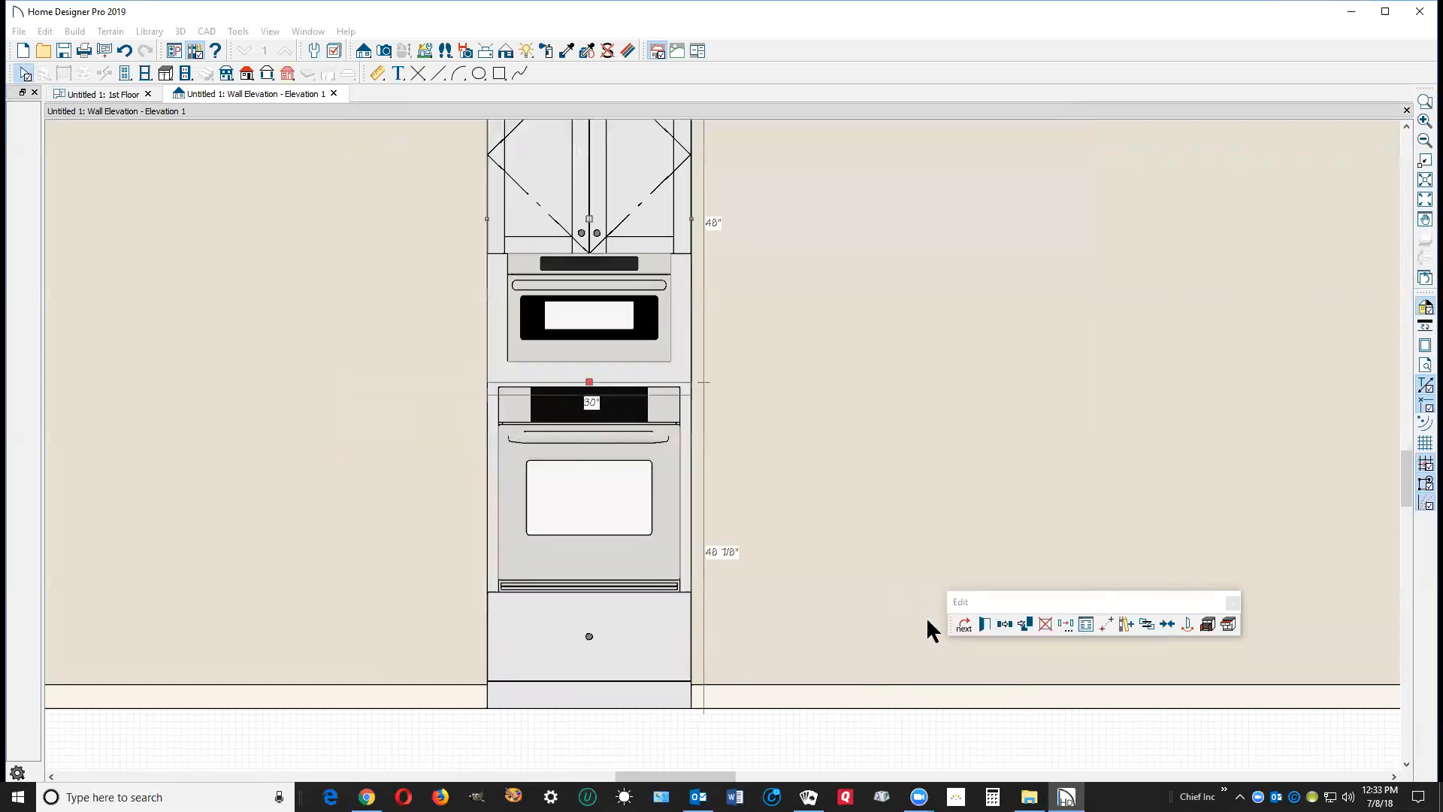
scroll(810, 475, down, 2)
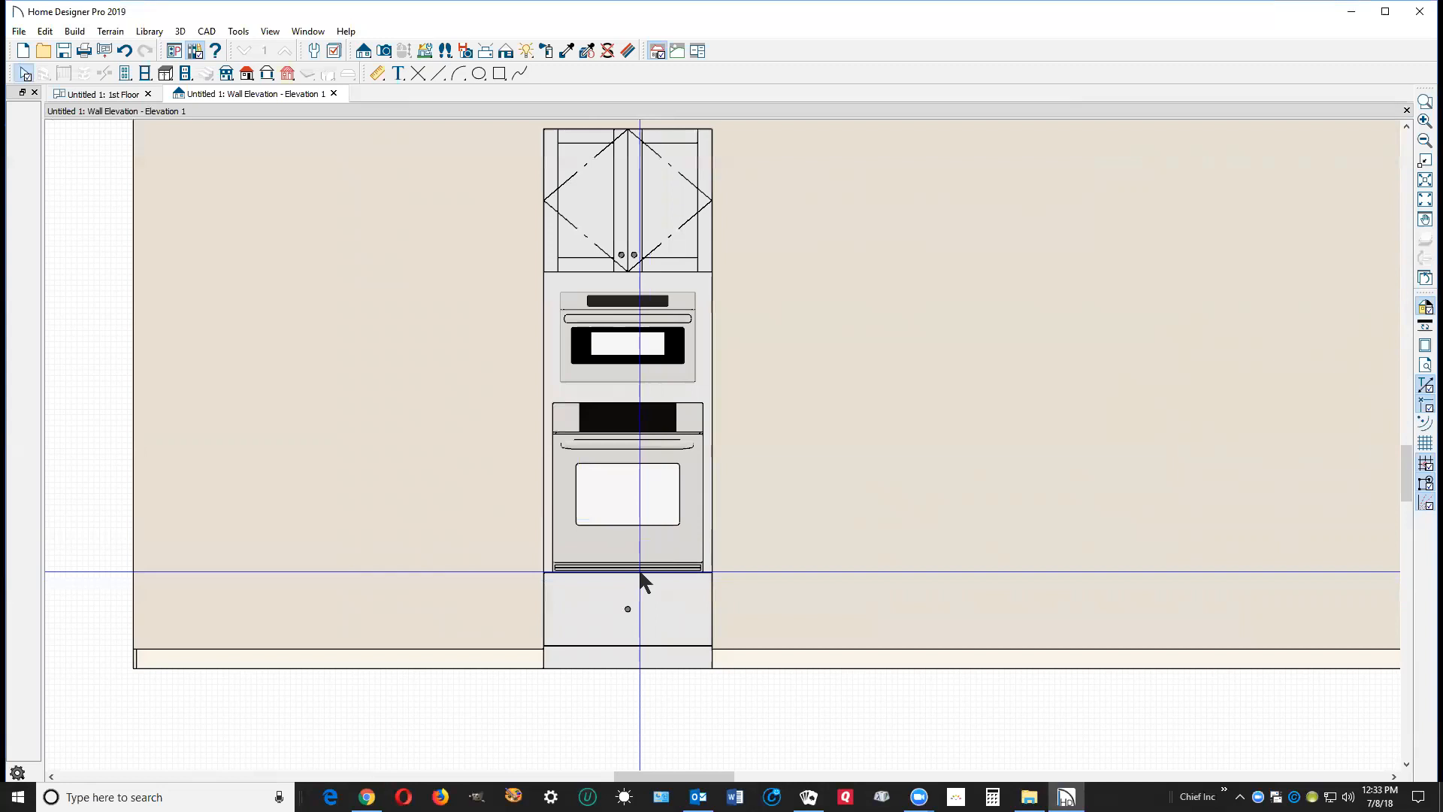
Step: Set the item height of the drawer beneath the oven in the lower cabinet to 11"
click(640, 573)
double_click(640, 572)
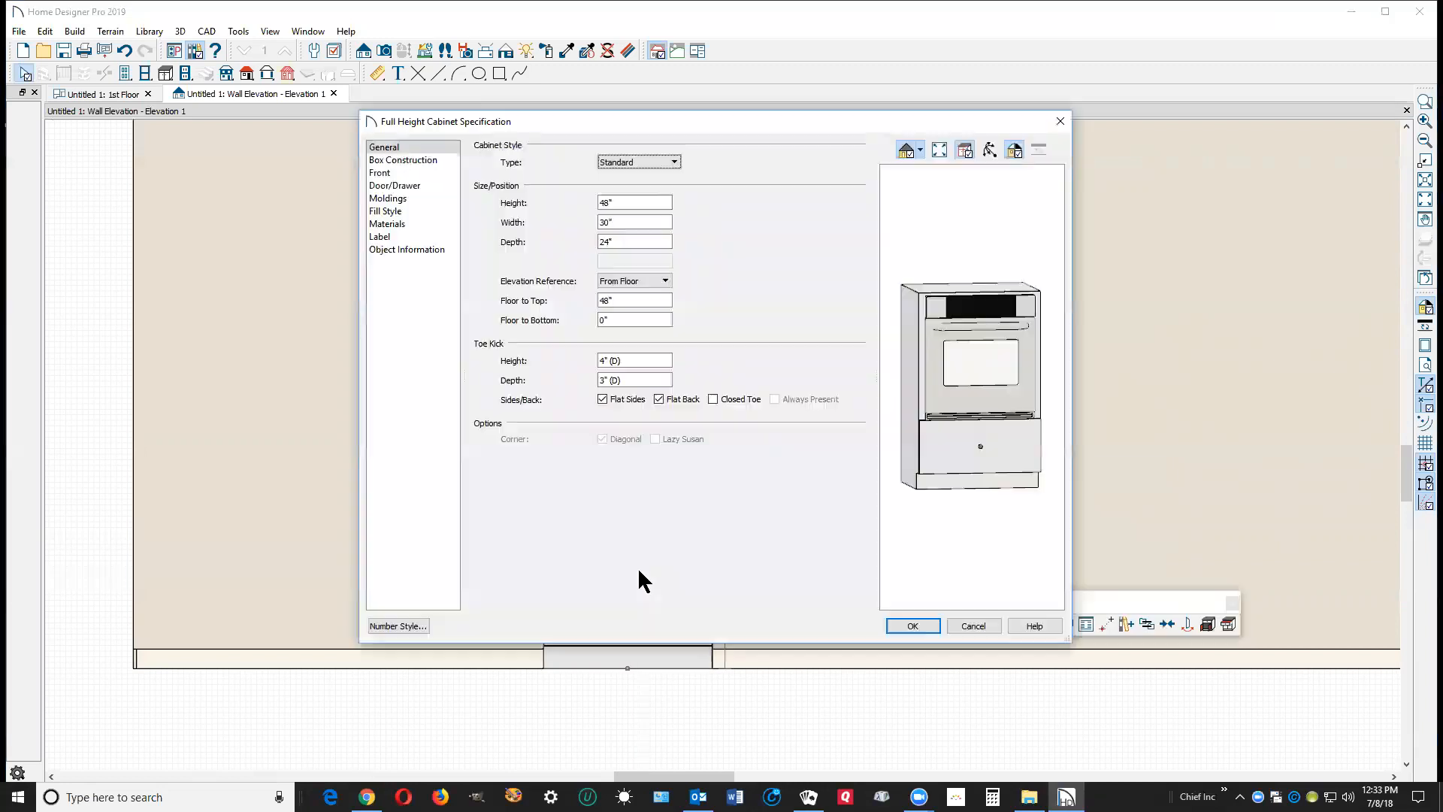
click(953, 426)
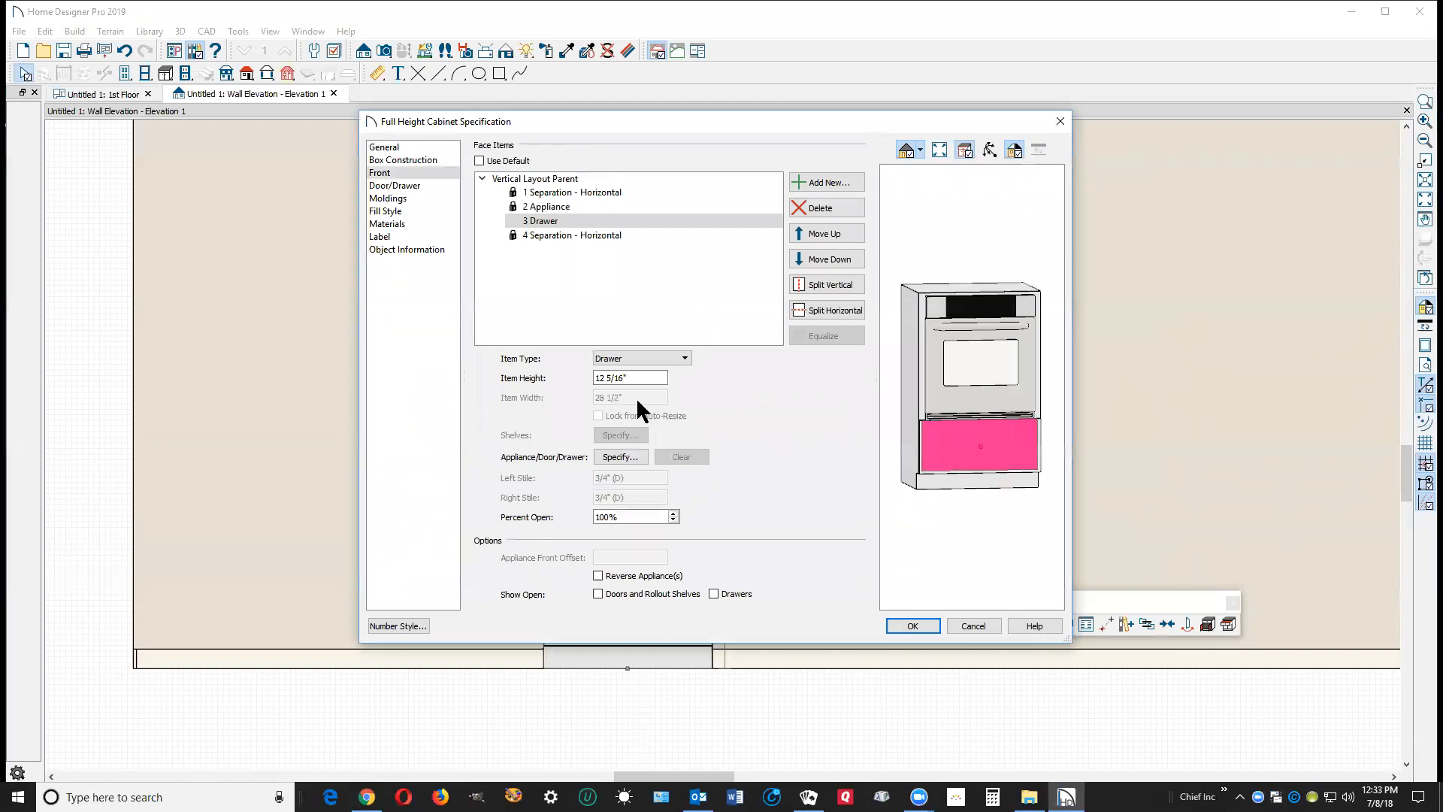
drag(644, 376, 584, 364)
text(11)
key(Tab)
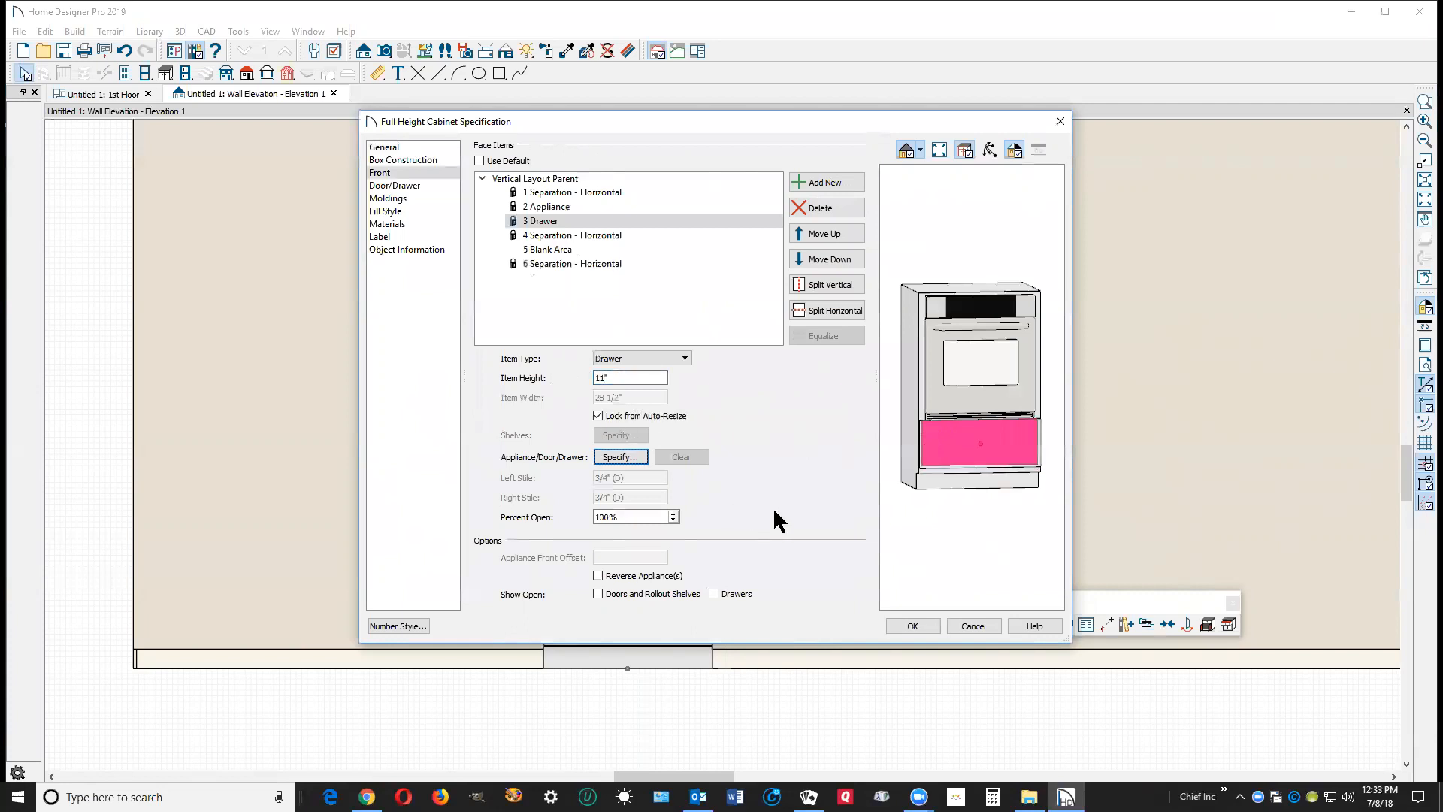
Step: Move the lower cabinet's drawer down below the separation and blank area in the face items, and apply the layout
click(969, 442)
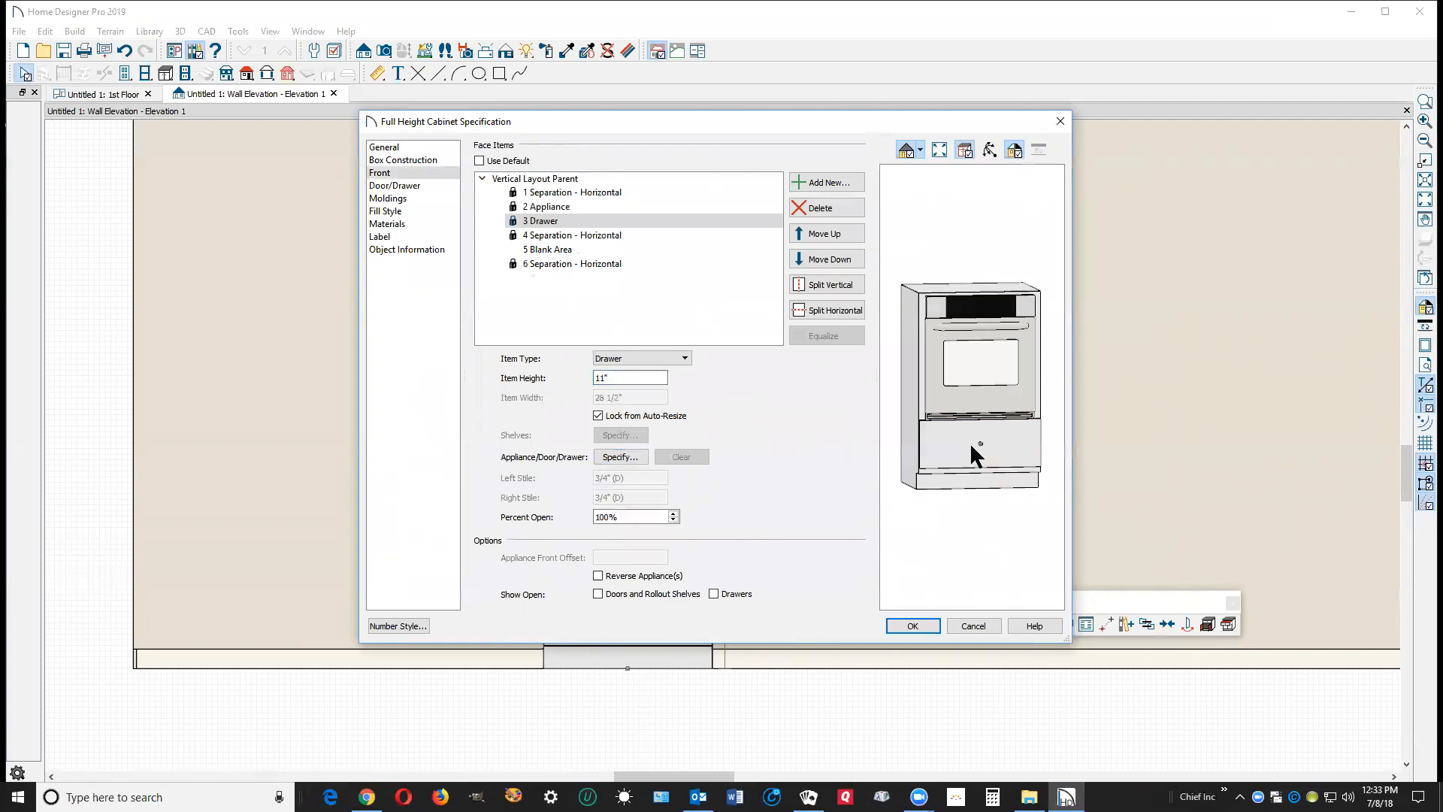
click(831, 258)
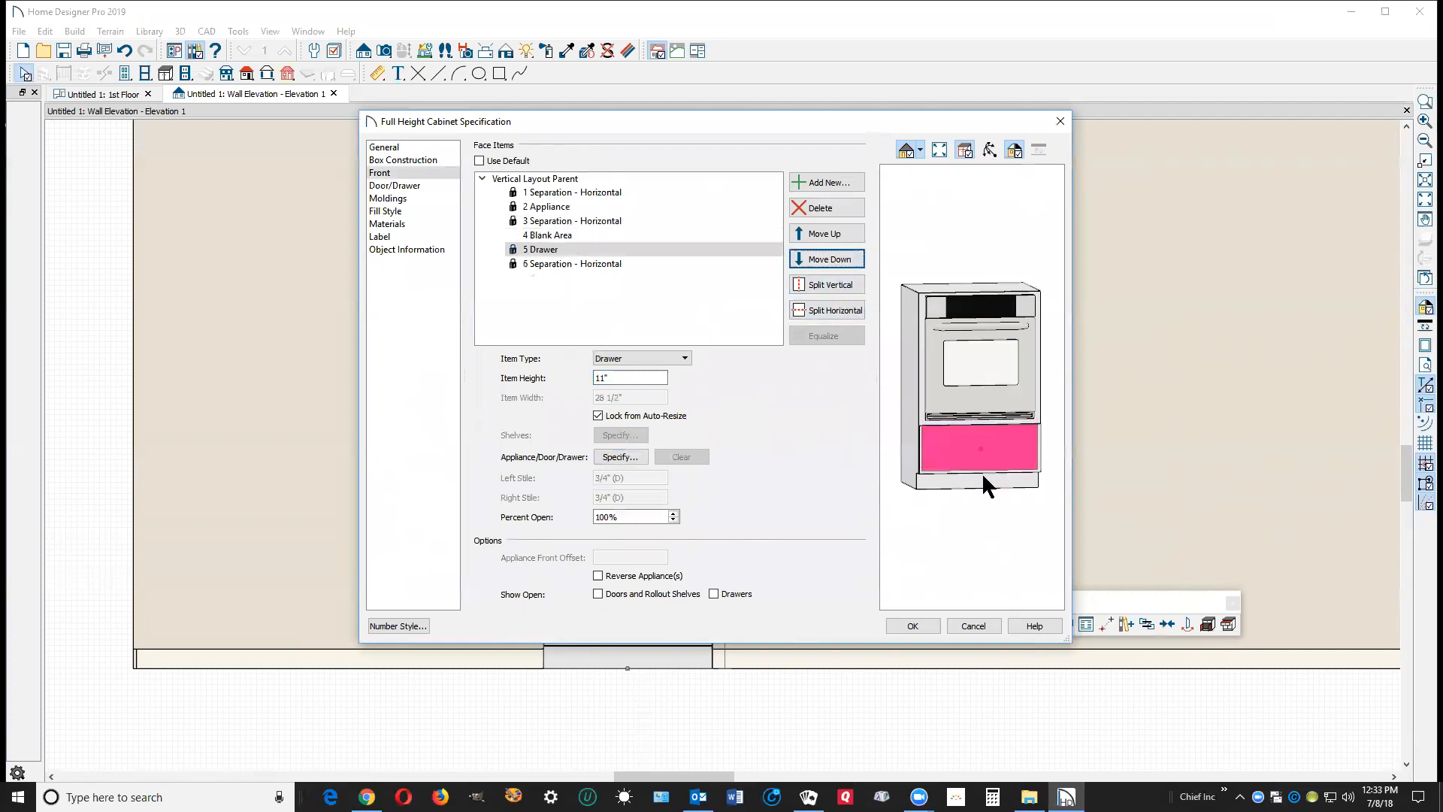
click(921, 625)
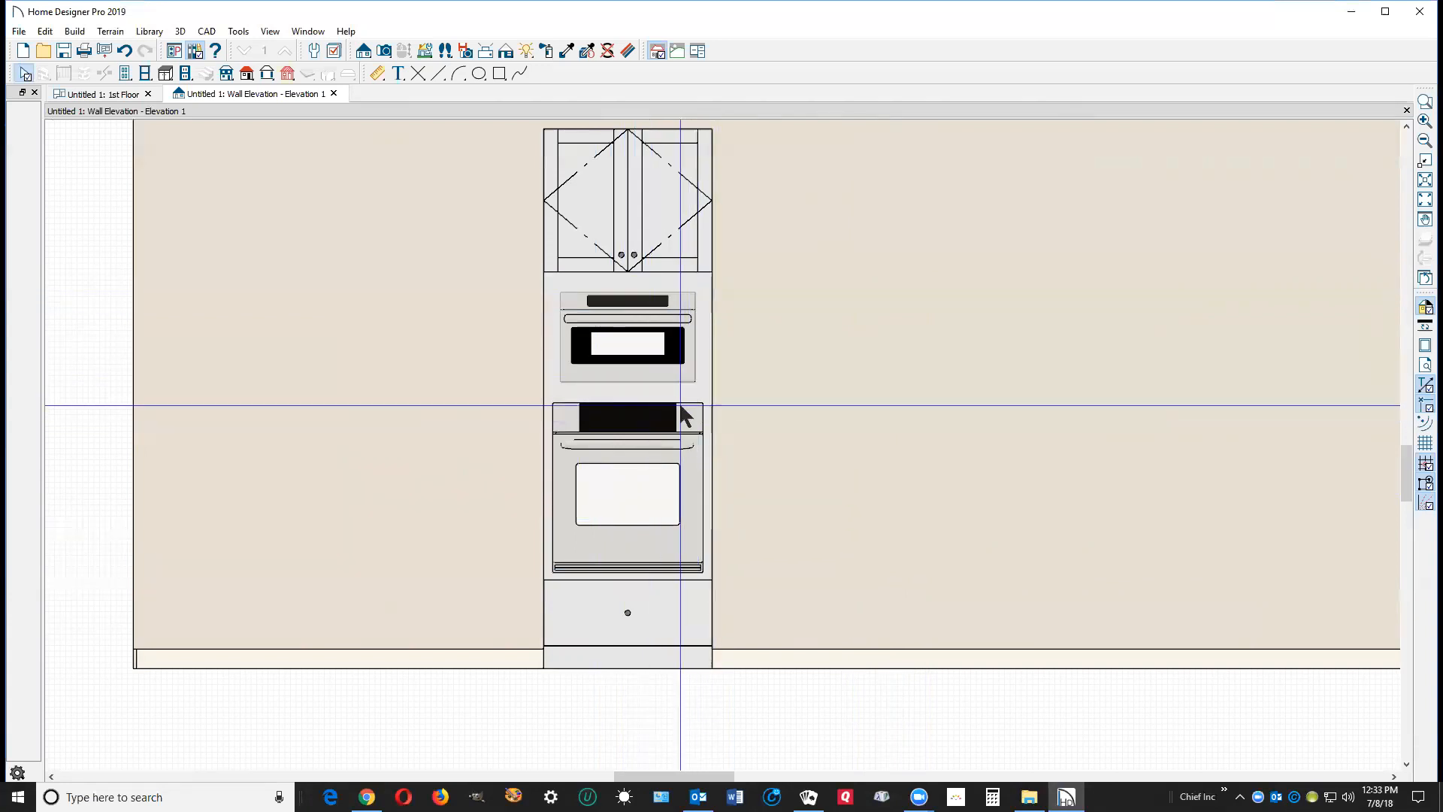
Step: Close the wall elevation and create a full camera view of the oven tower from inside the room
click(661, 269)
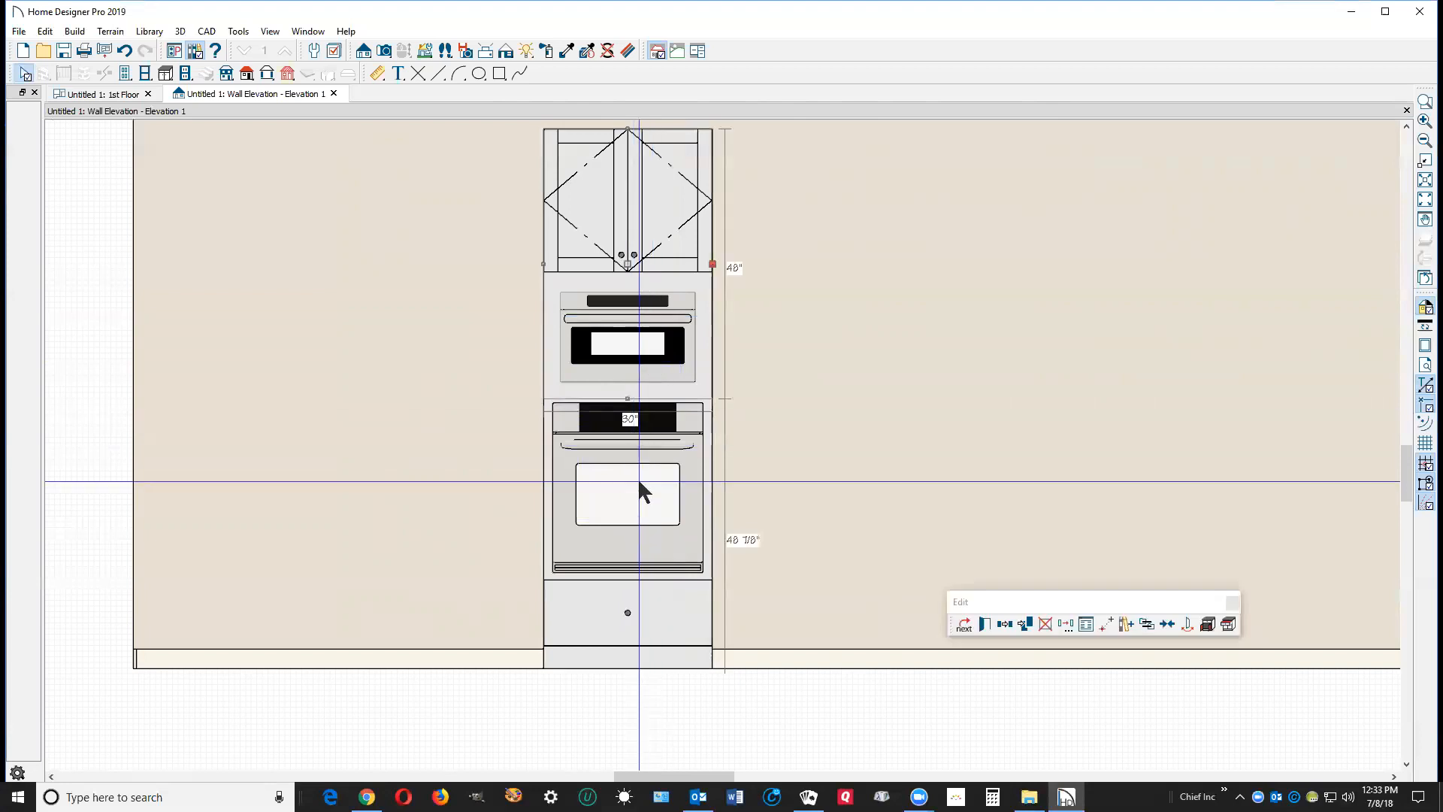
click(1406, 111)
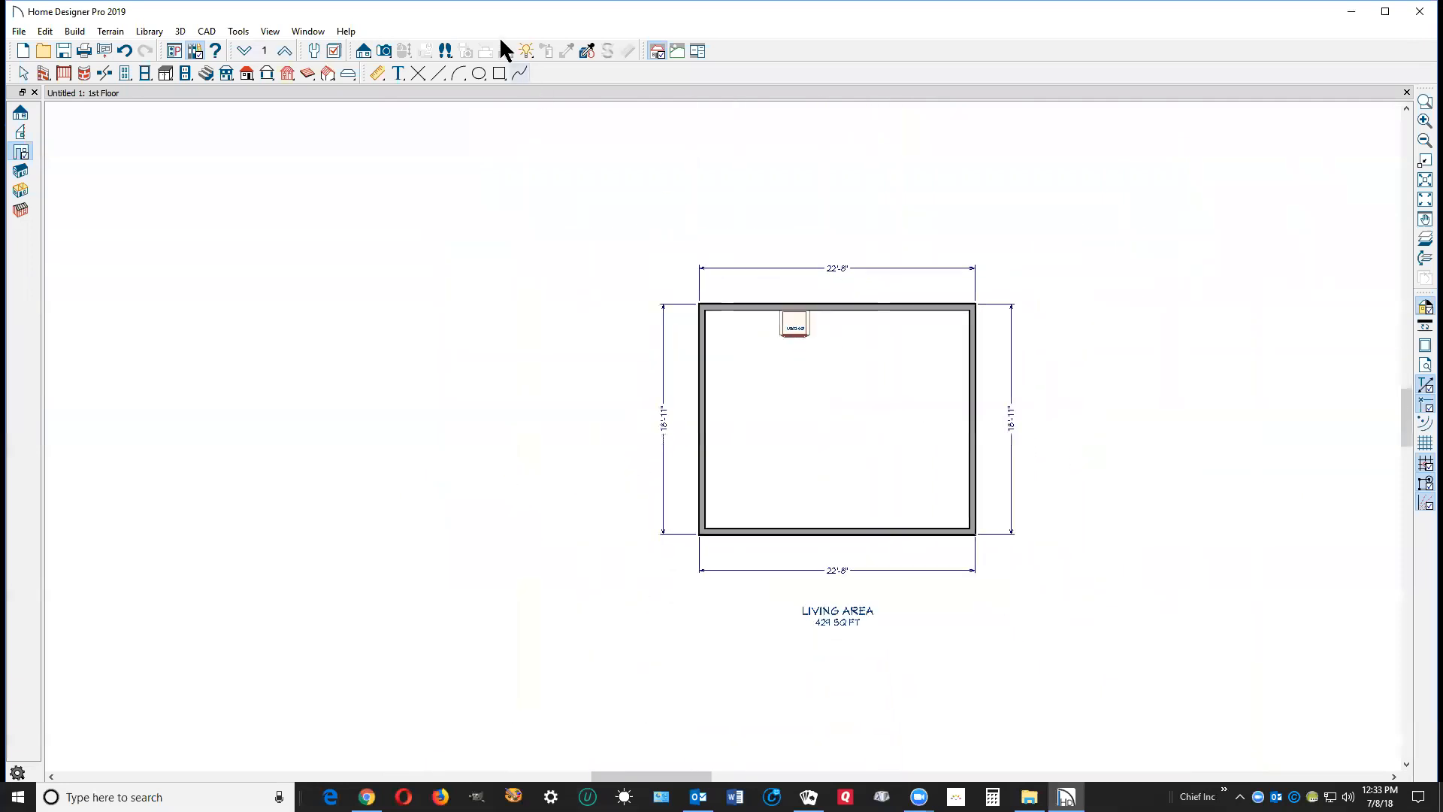
click(384, 50)
drag(792, 489, 792, 315)
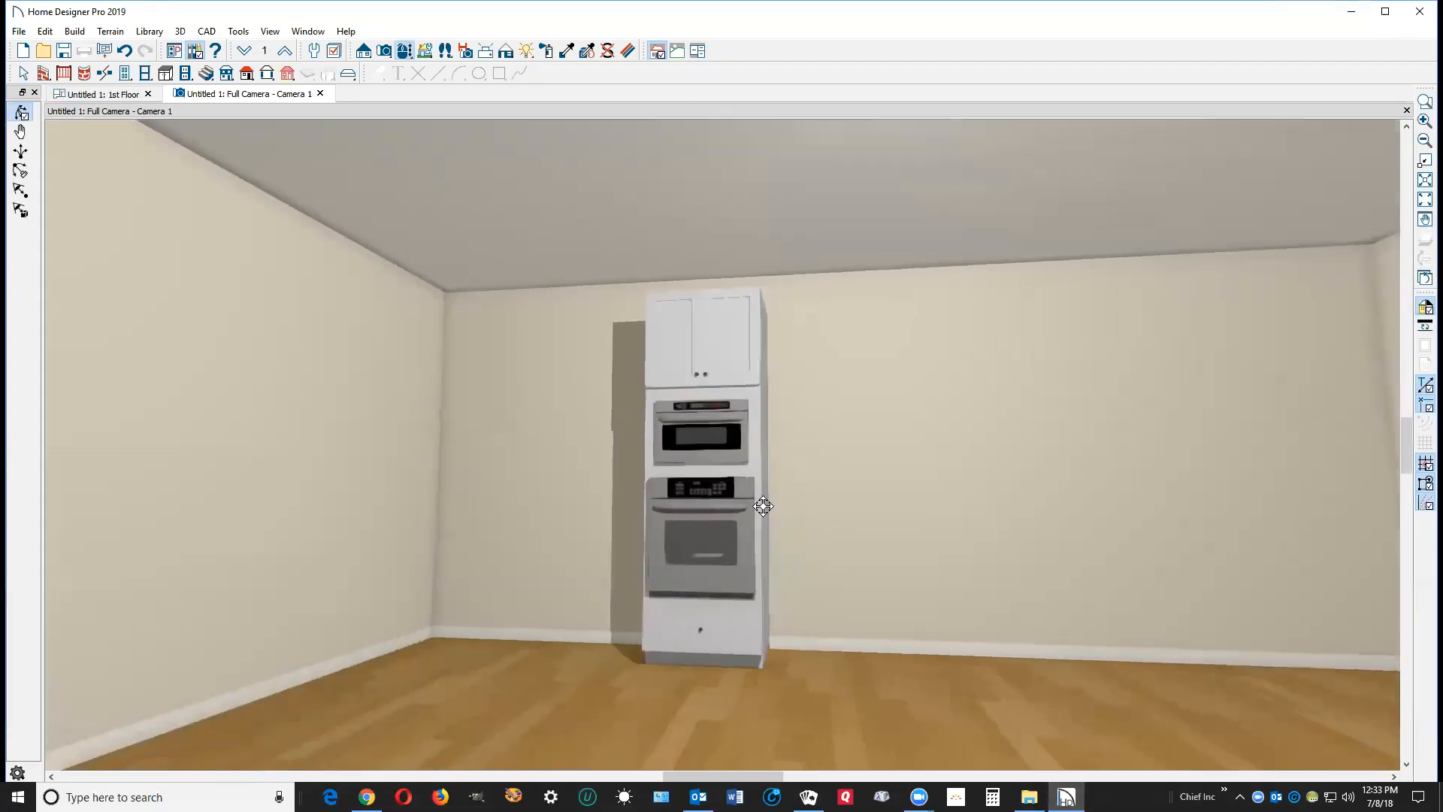
drag(763, 505, 753, 509)
scroll(736, 507, up, 3)
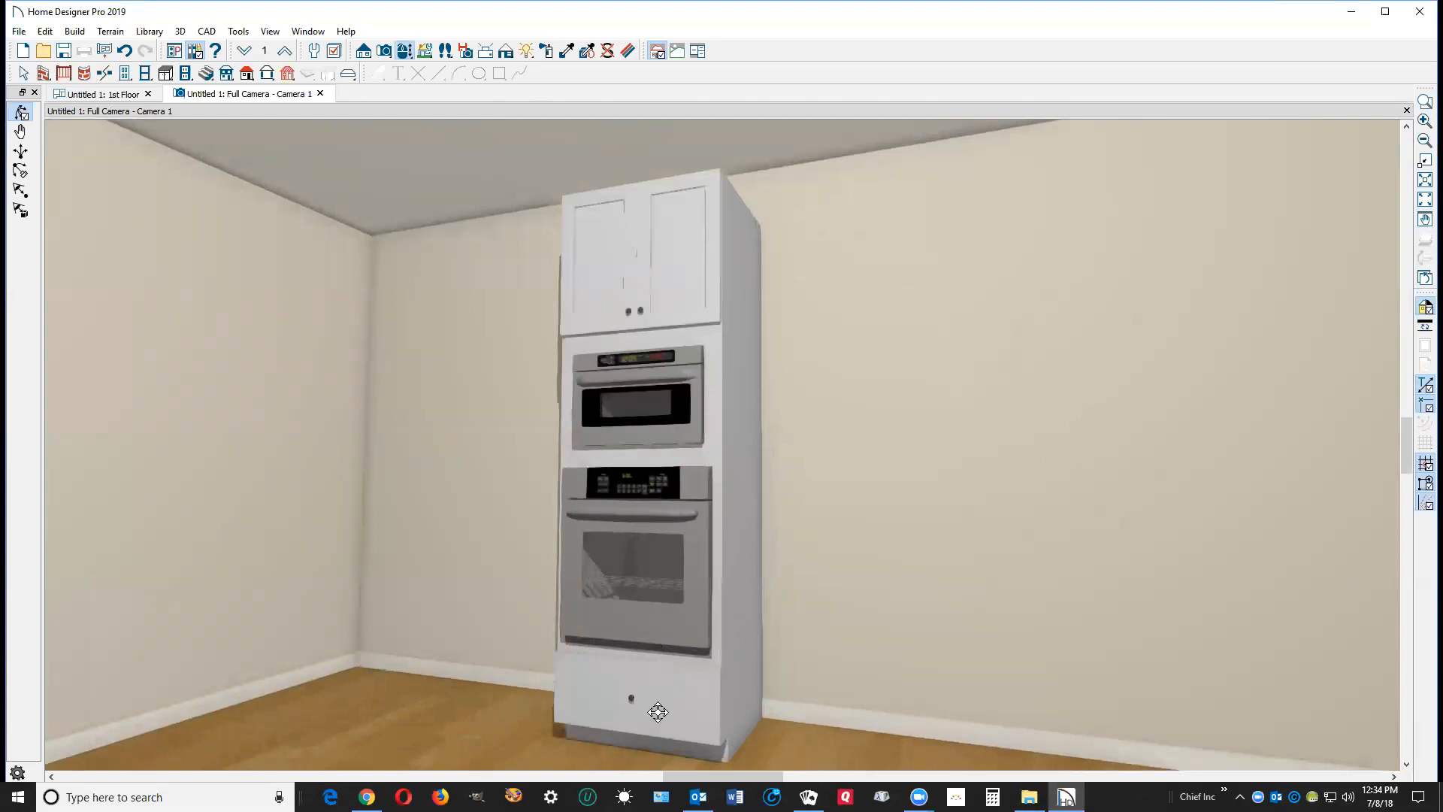
Step: Review the library's appliance categories, collapse Microwave Ovens, and clear the library browser from the camera view
key(space)
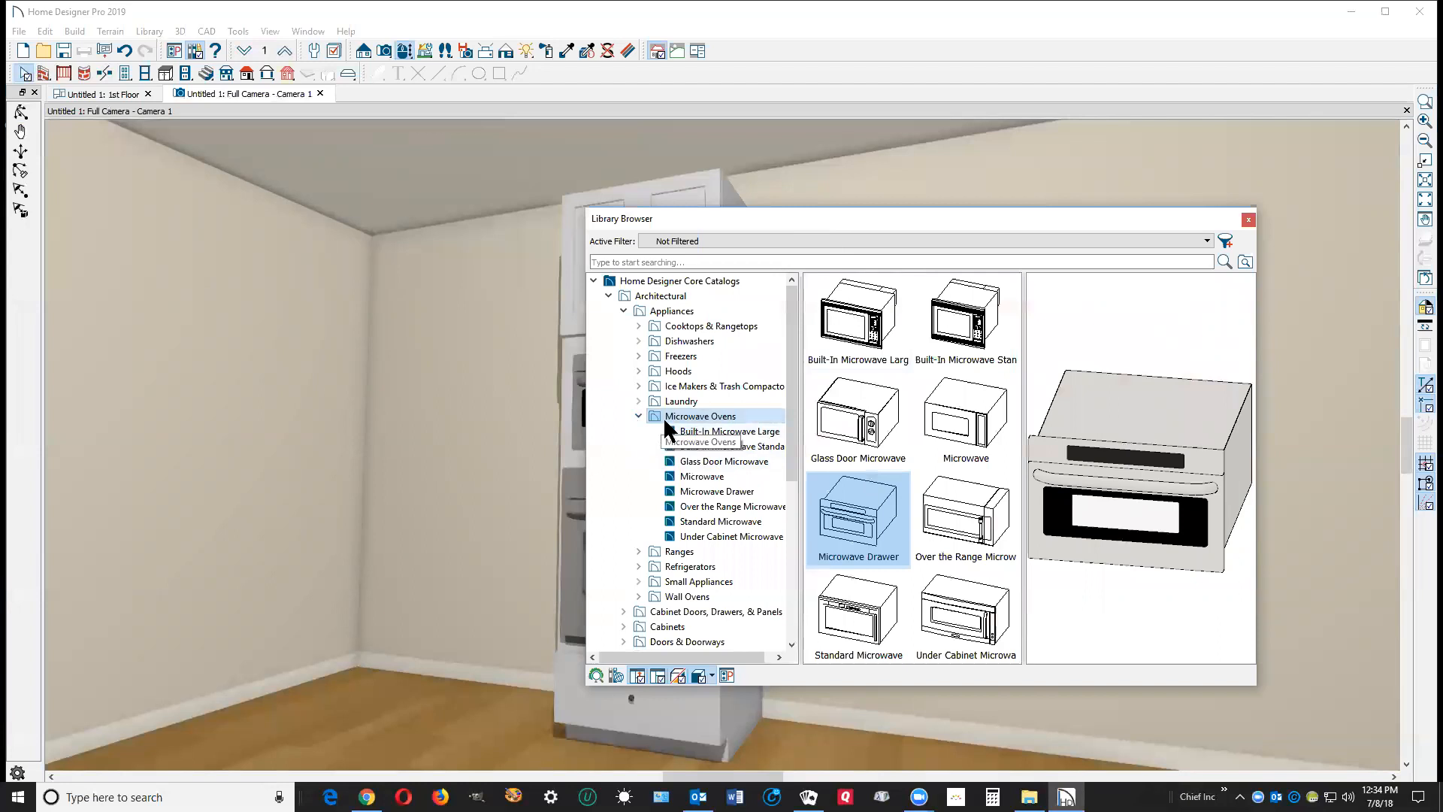
click(638, 416)
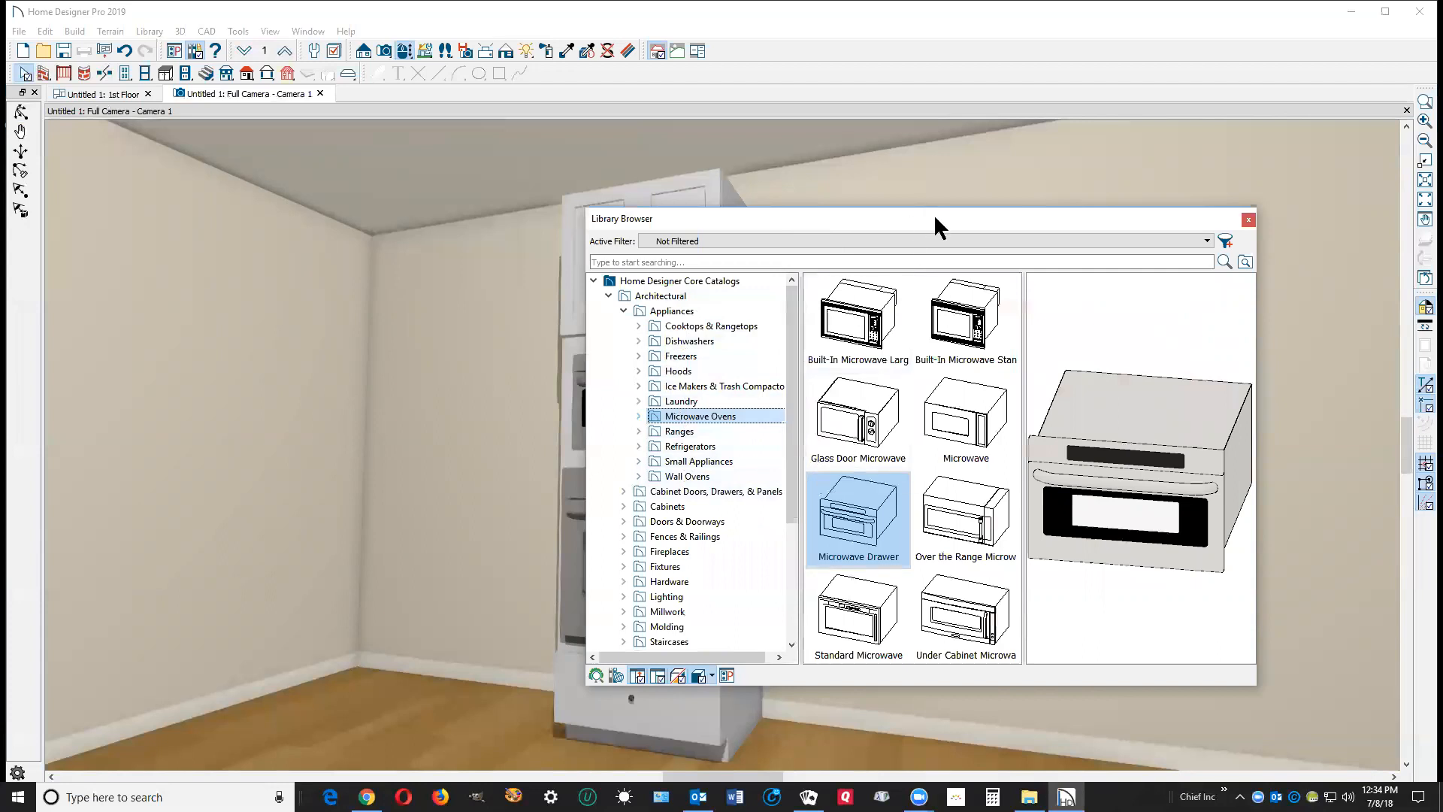
drag(974, 218, 1442, 219)
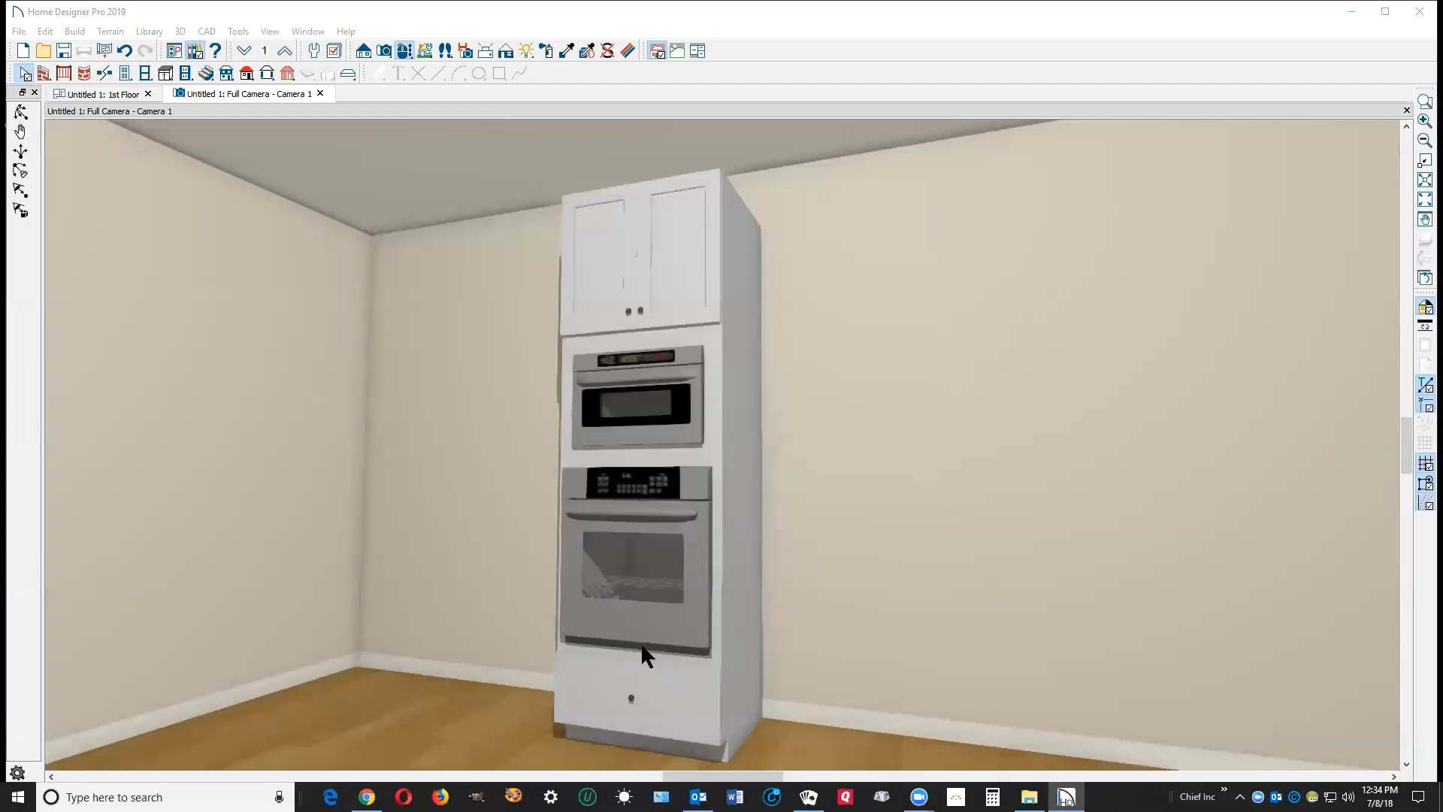
Step: Open the lower oven cabinet's specification and select its drawer among the face items
click(645, 690)
click(981, 623)
click(956, 457)
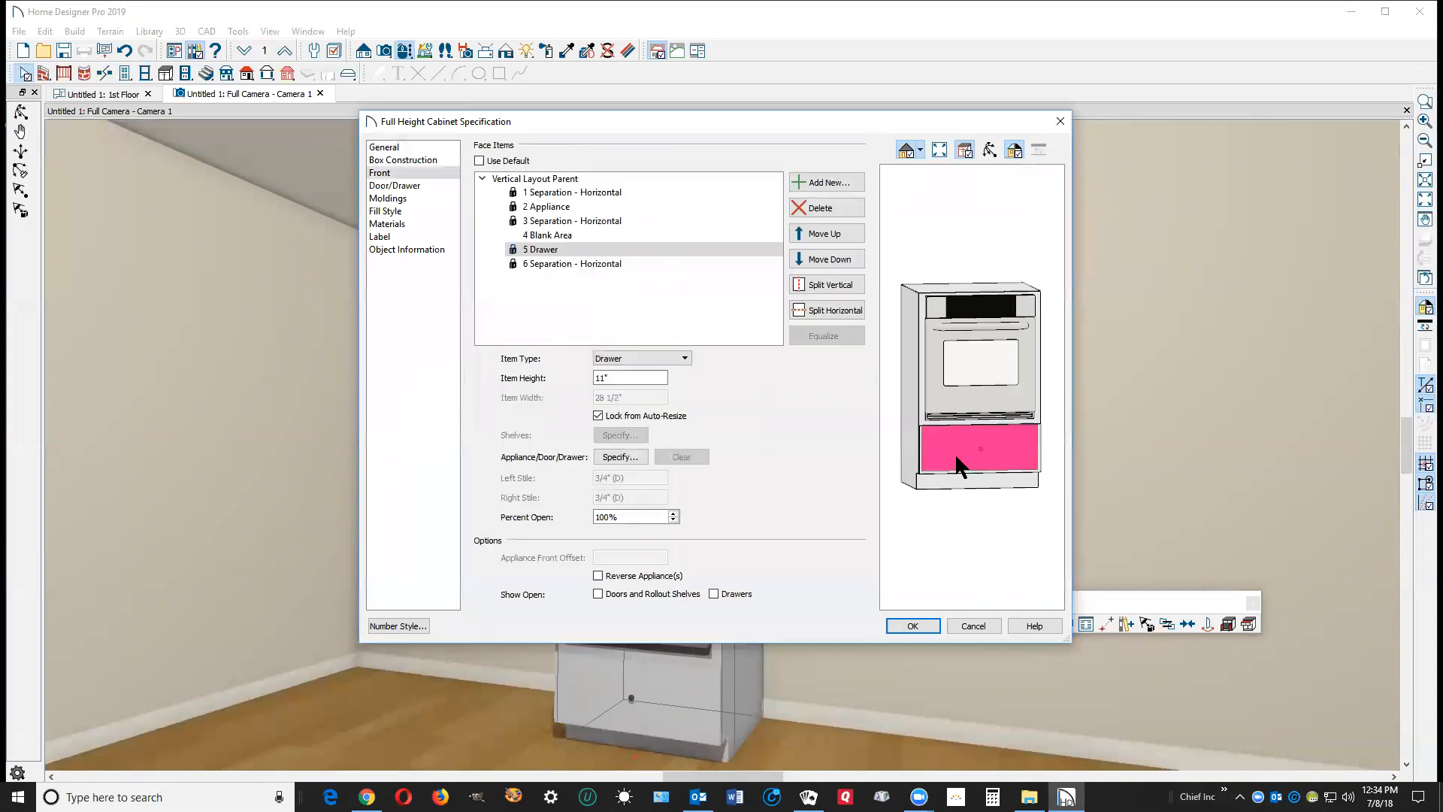
Step: Try changing the lower drawer's item type to Opening, and restore it to Drawer
click(685, 359)
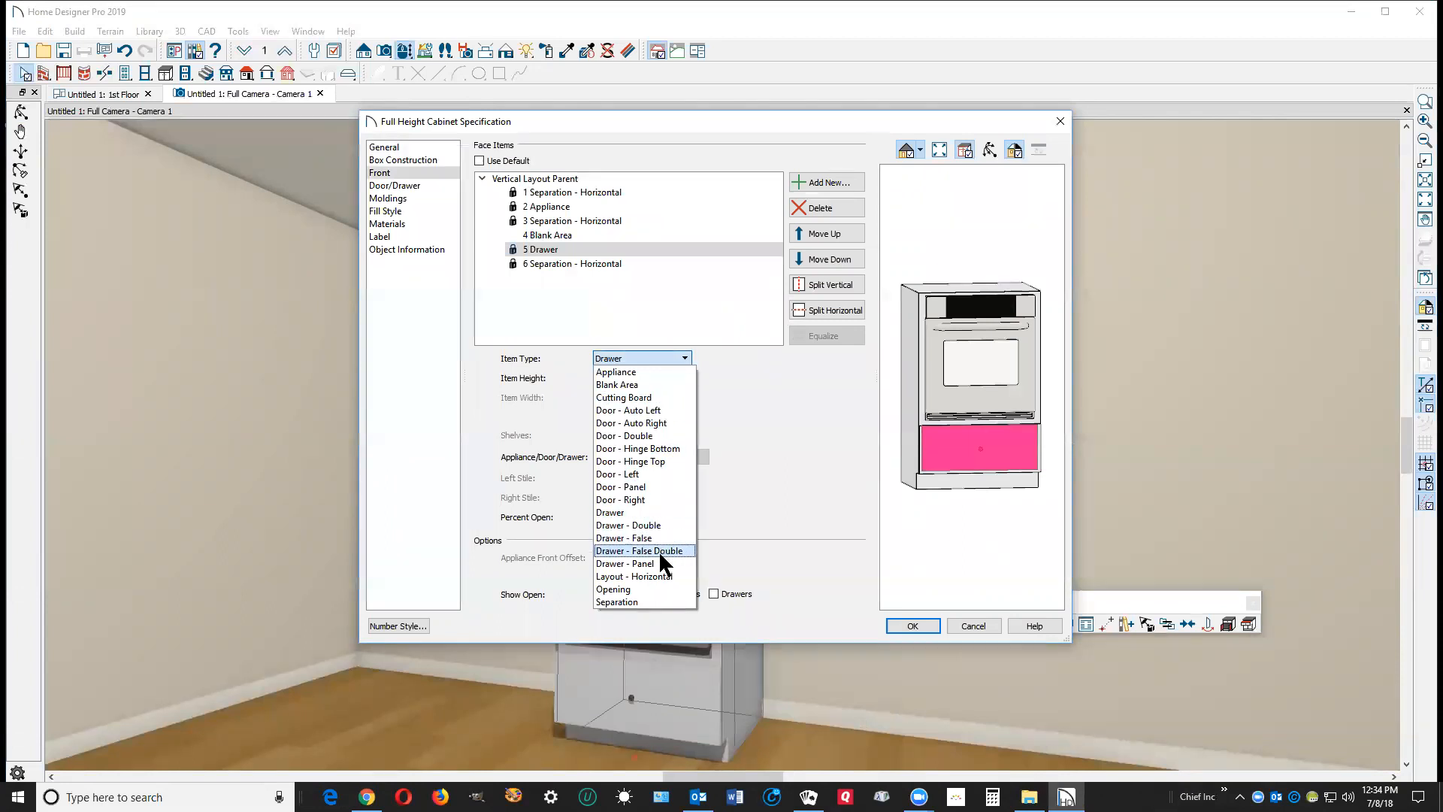
click(658, 589)
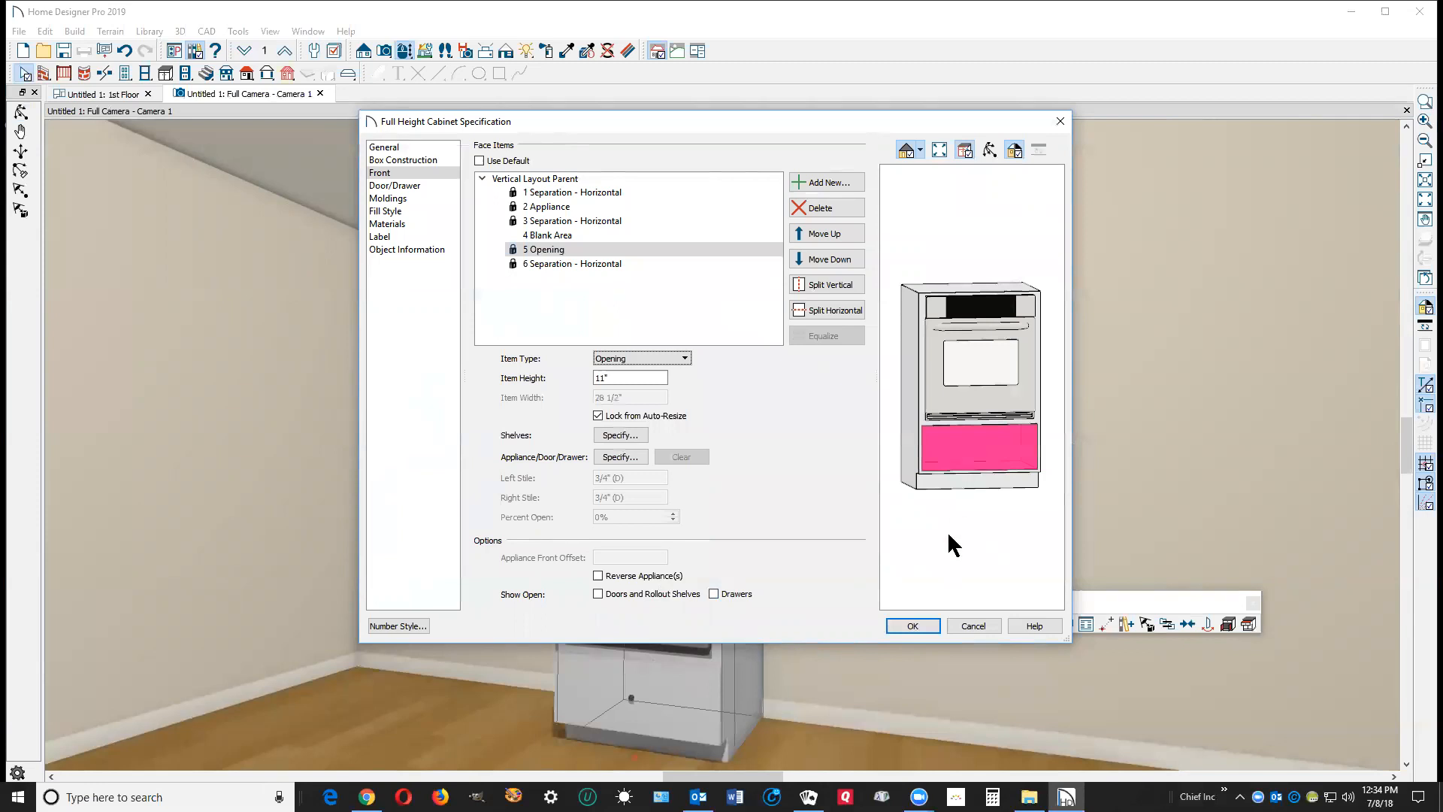
click(685, 357)
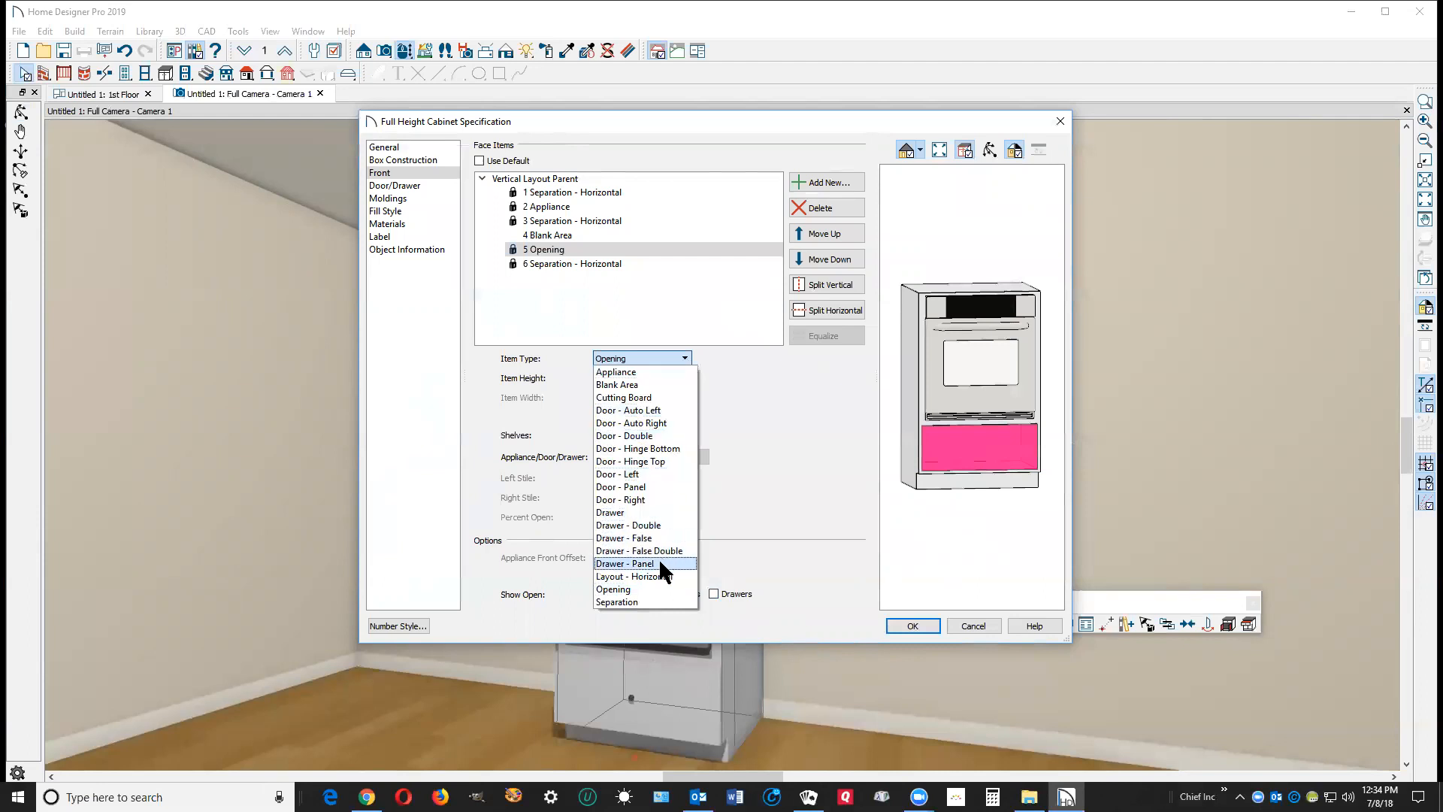
click(647, 509)
click(945, 528)
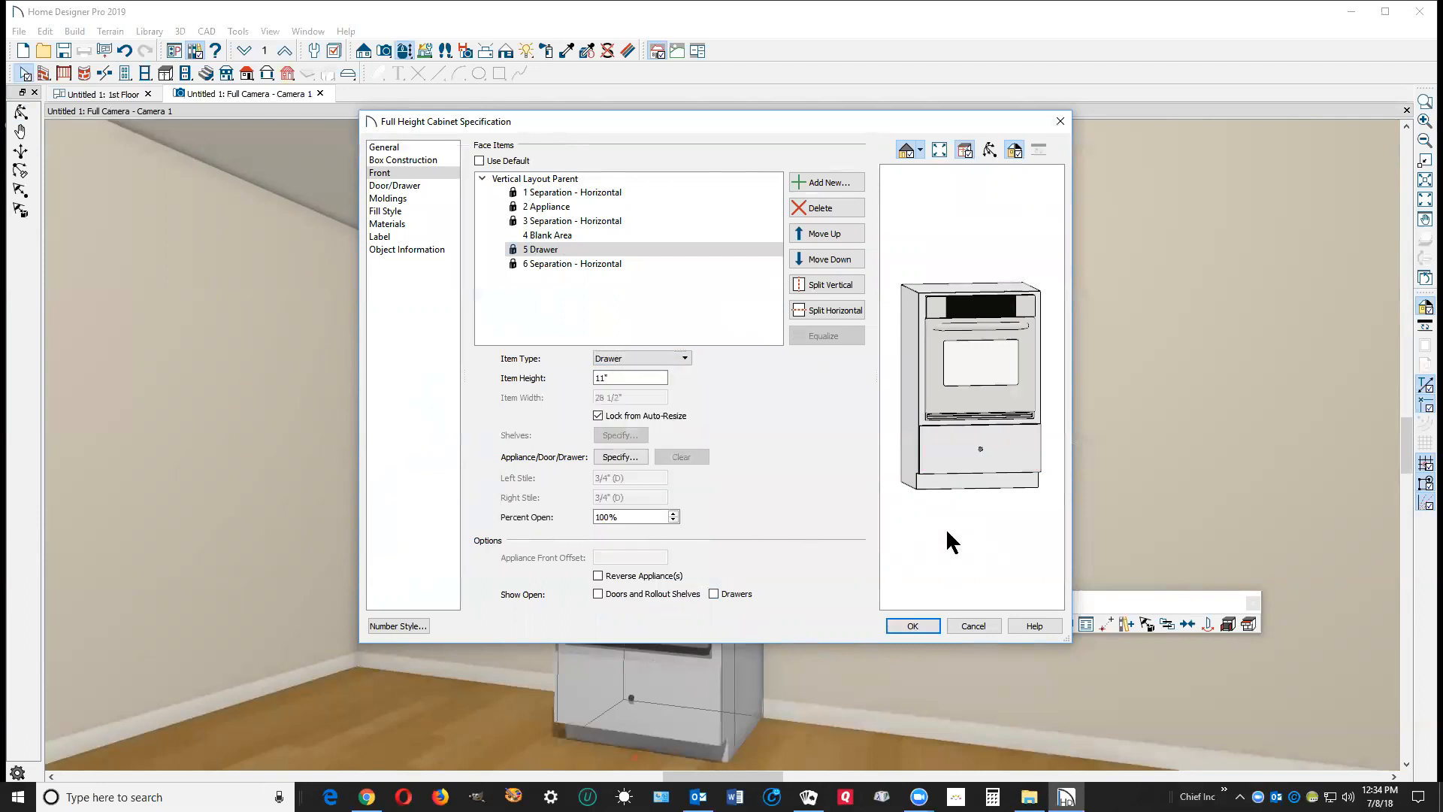
Step: Examine the library's Cabinet Doors, Drawers, & Panels categories available for the lower cabinet's drawer style, without choosing one
click(974, 452)
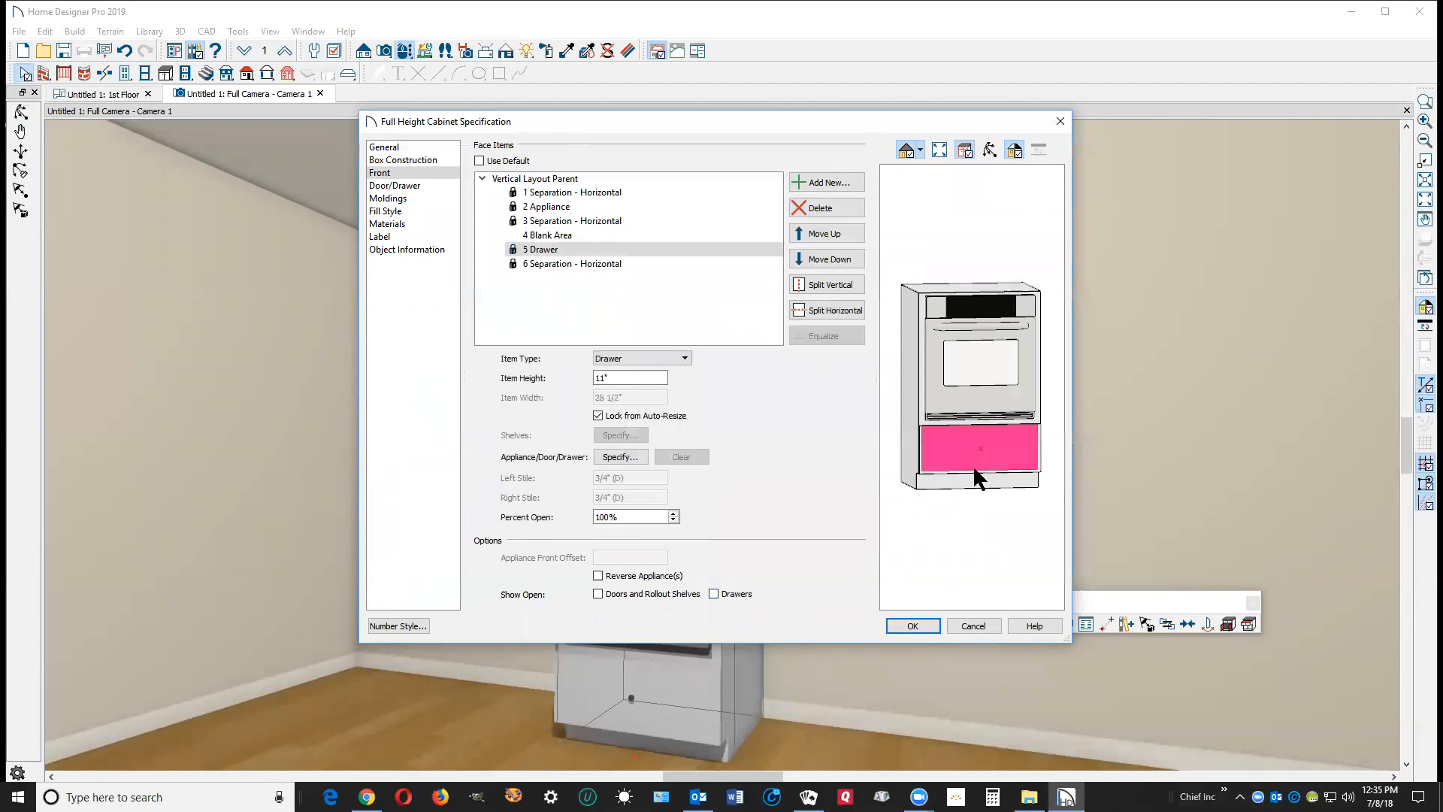
click(391, 185)
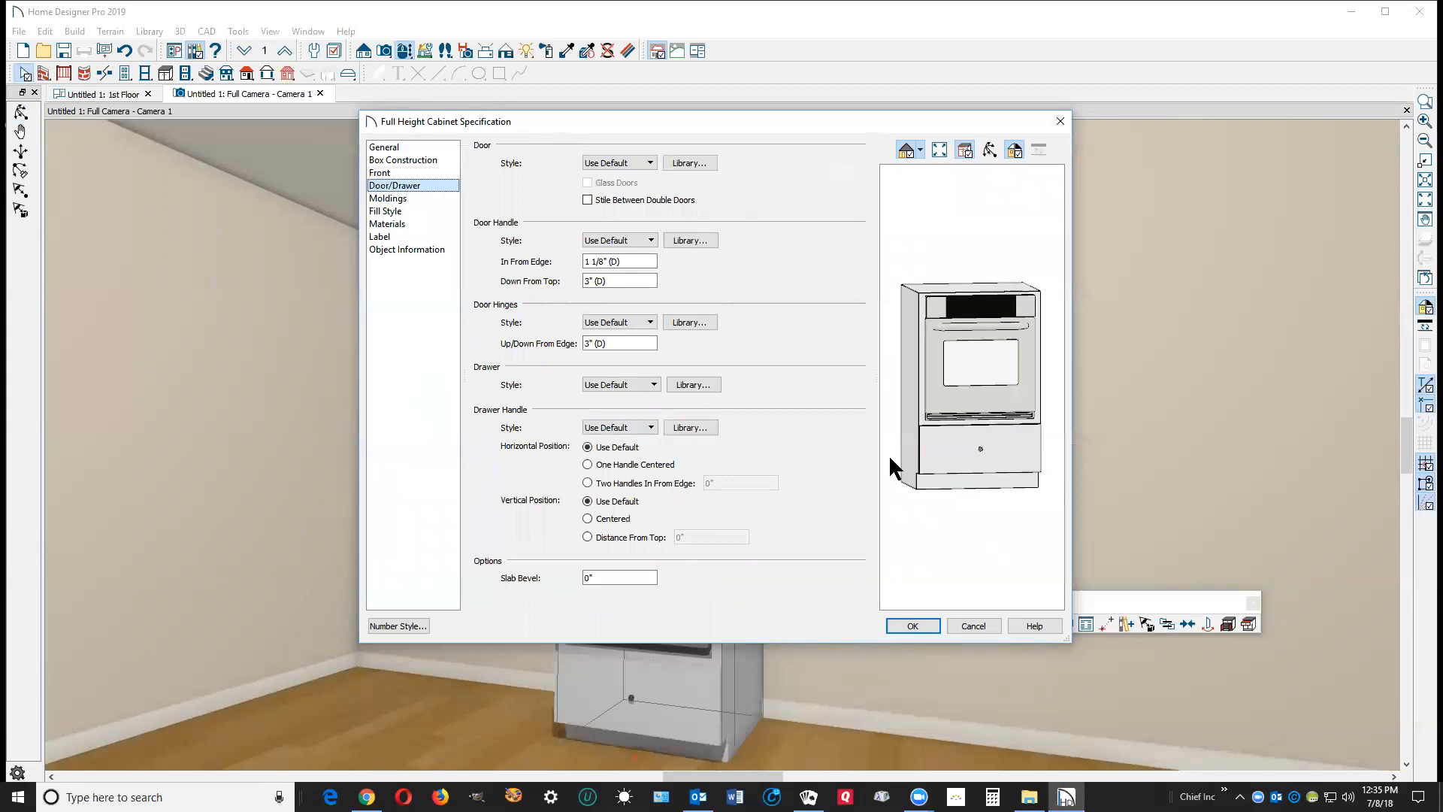
click(690, 385)
click(929, 315)
click(943, 331)
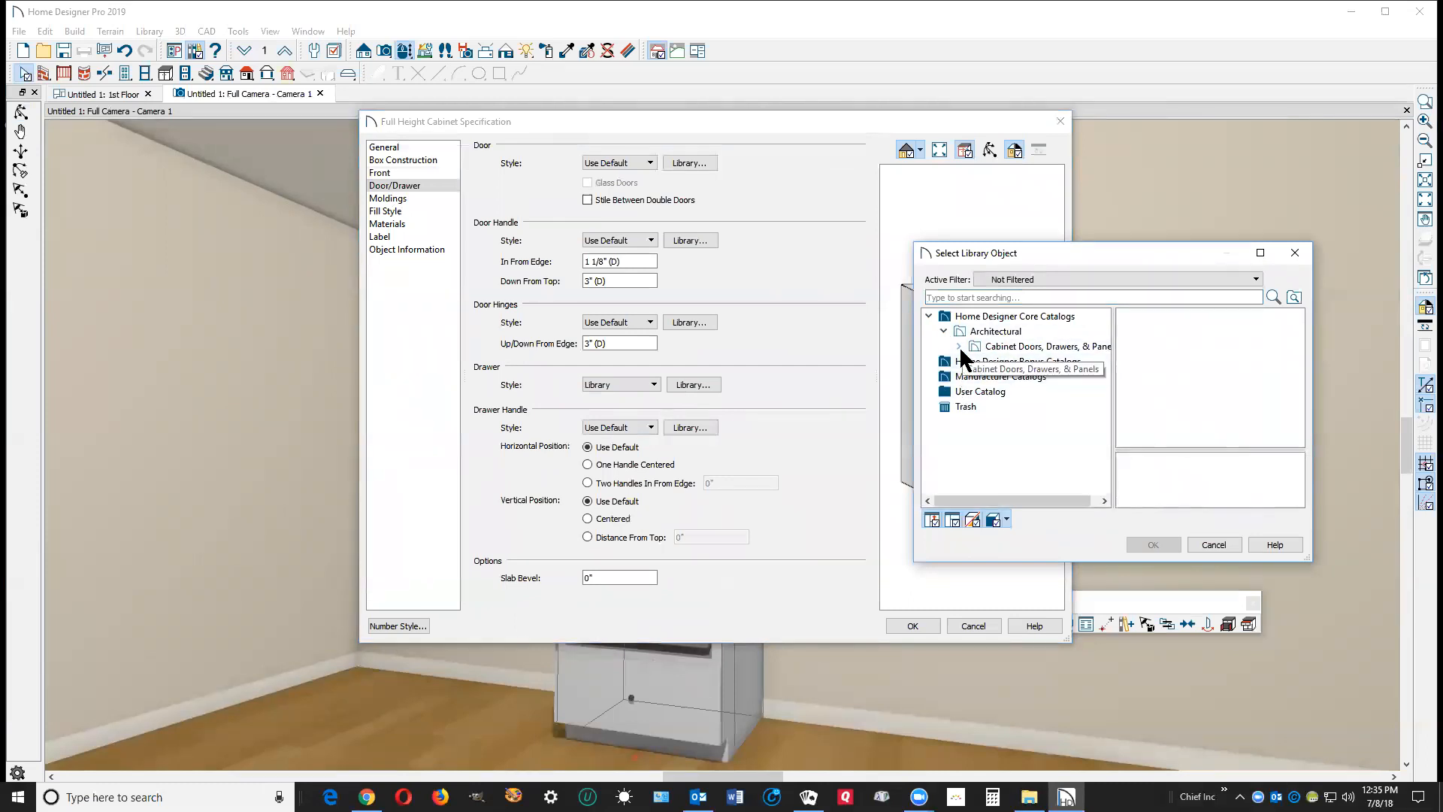
click(959, 346)
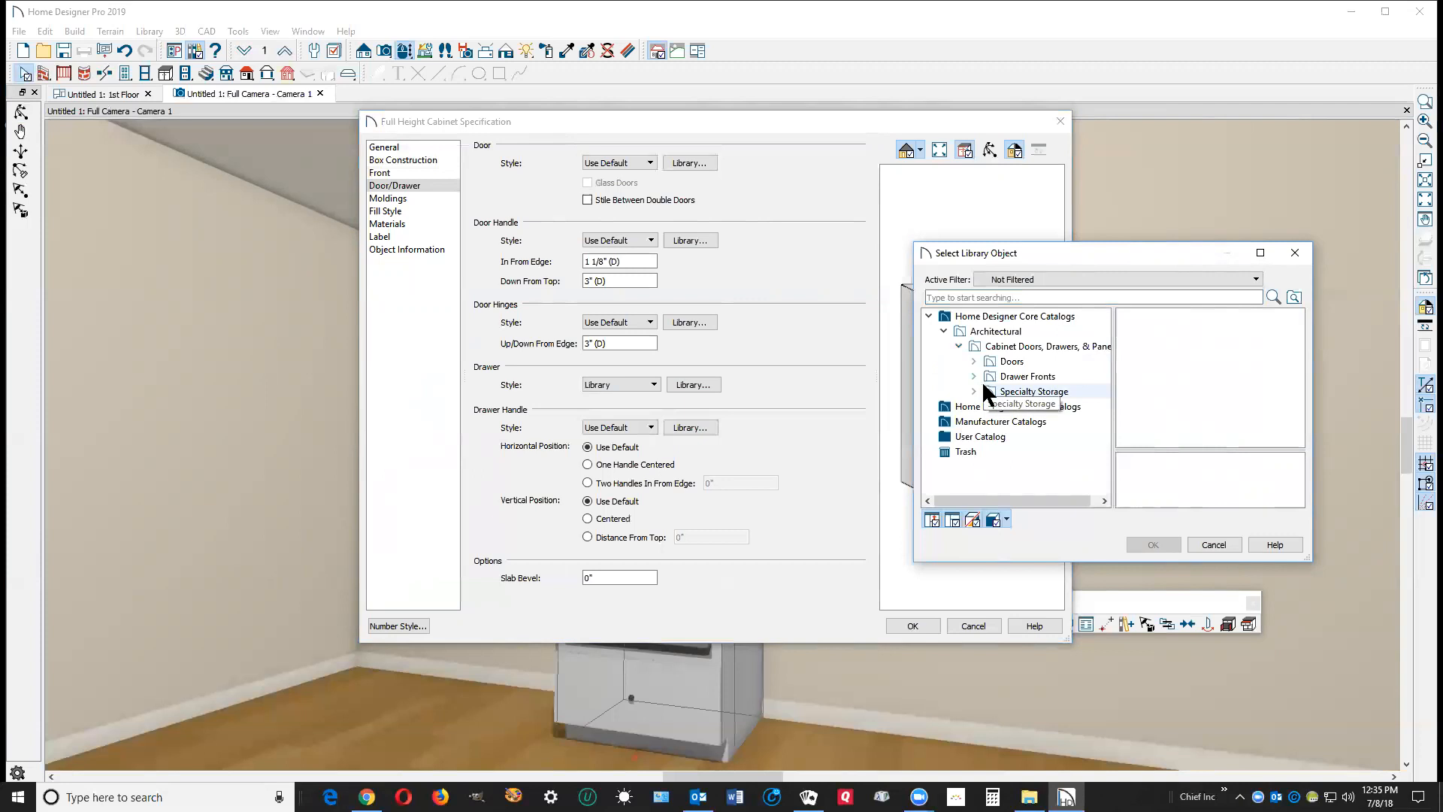
click(958, 344)
click(944, 331)
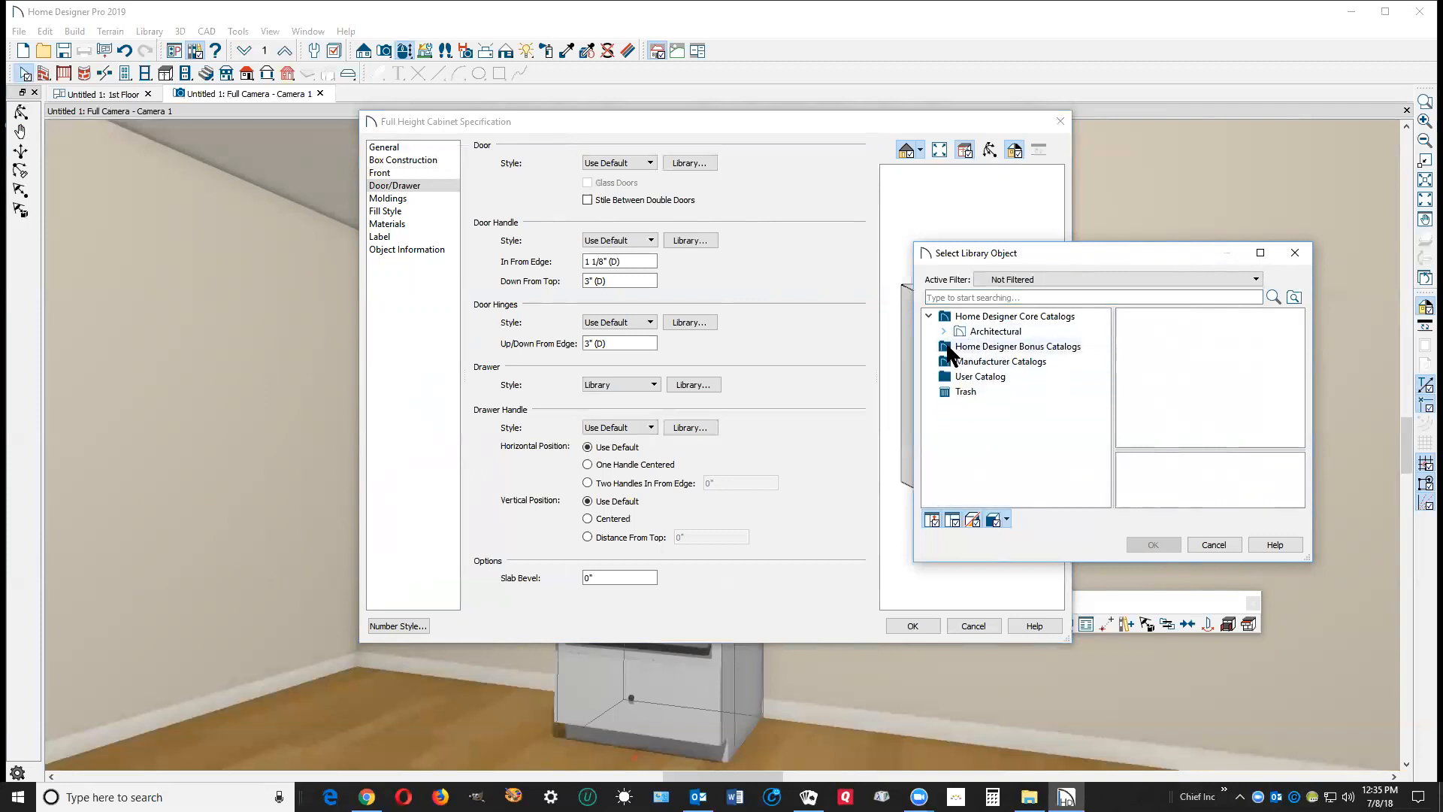
click(929, 346)
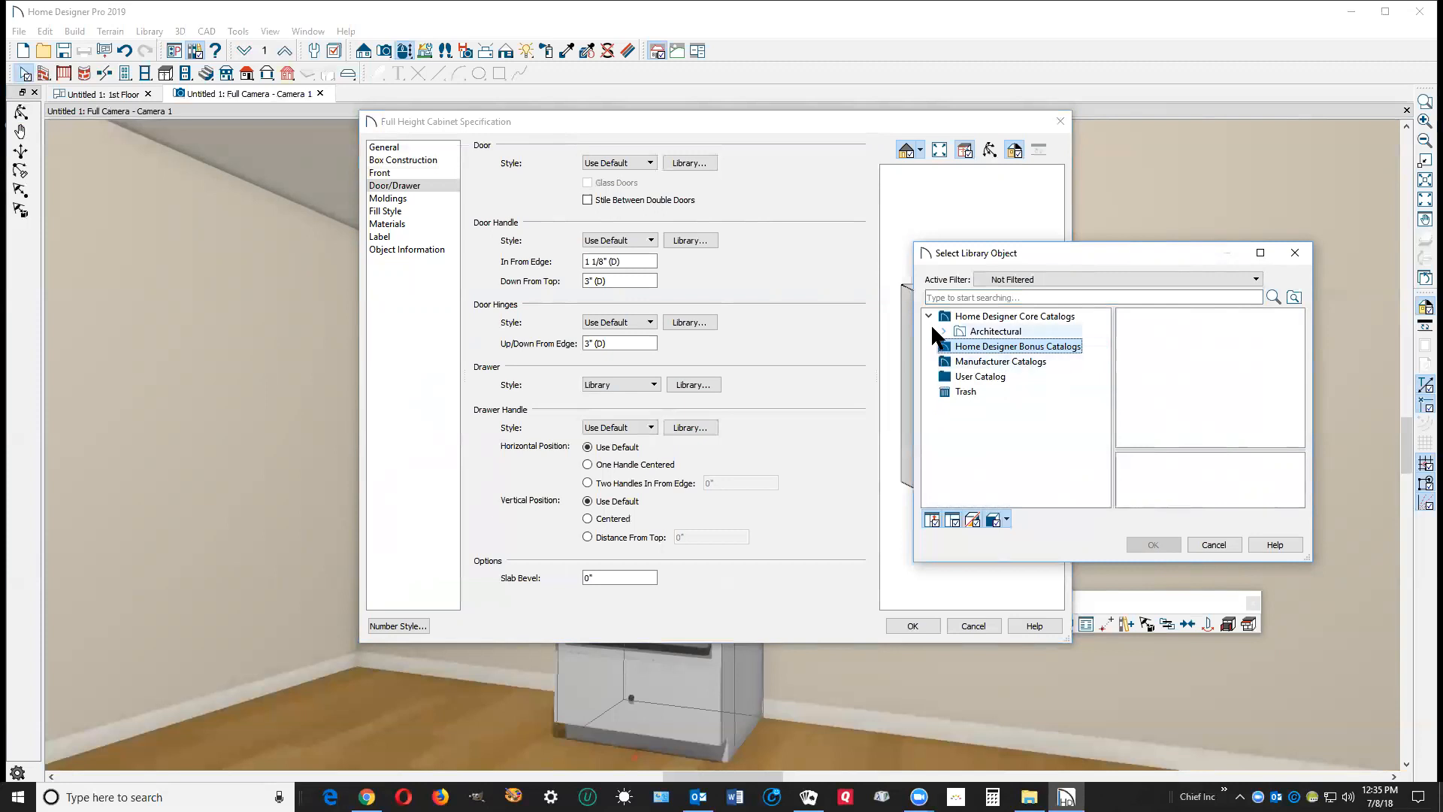
click(944, 331)
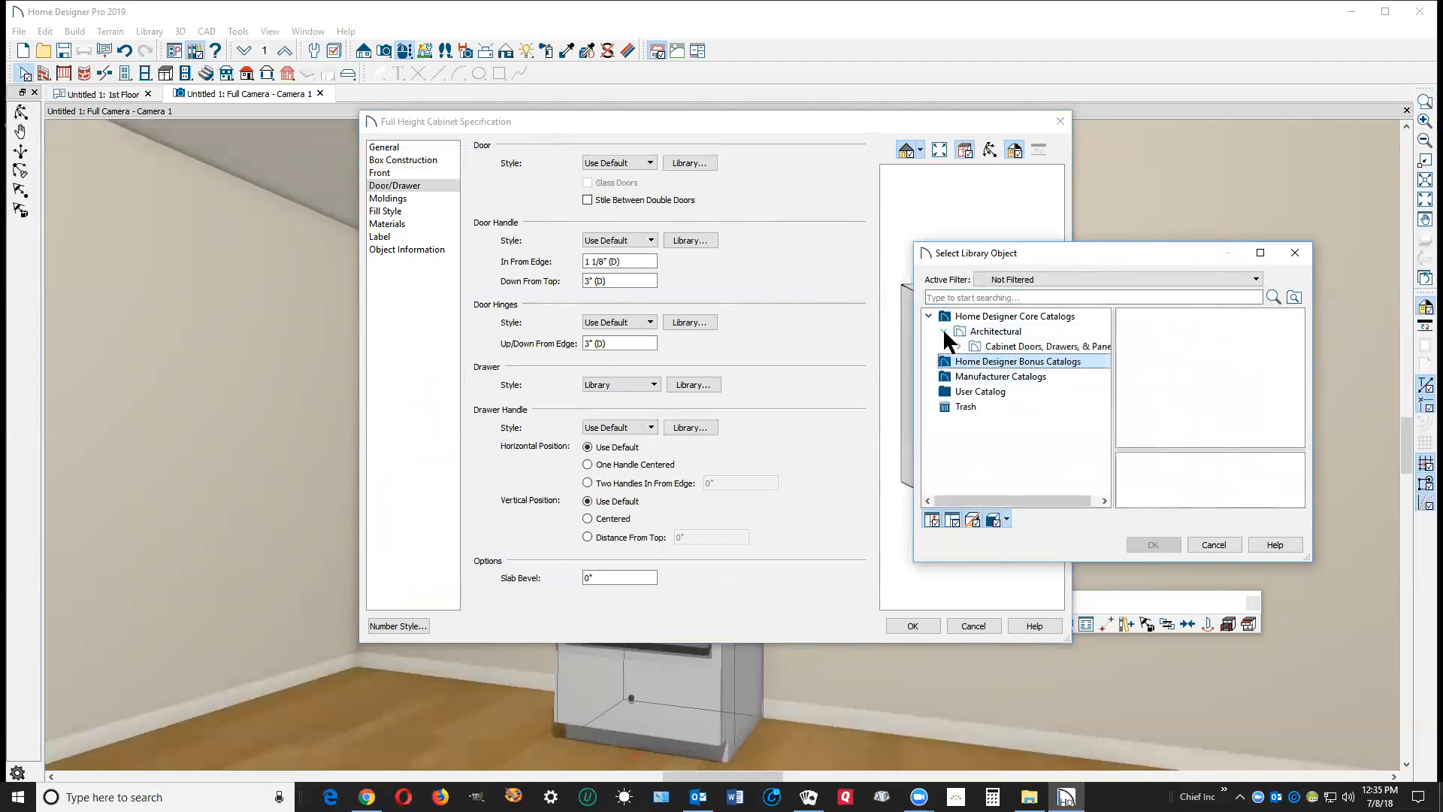
click(958, 346)
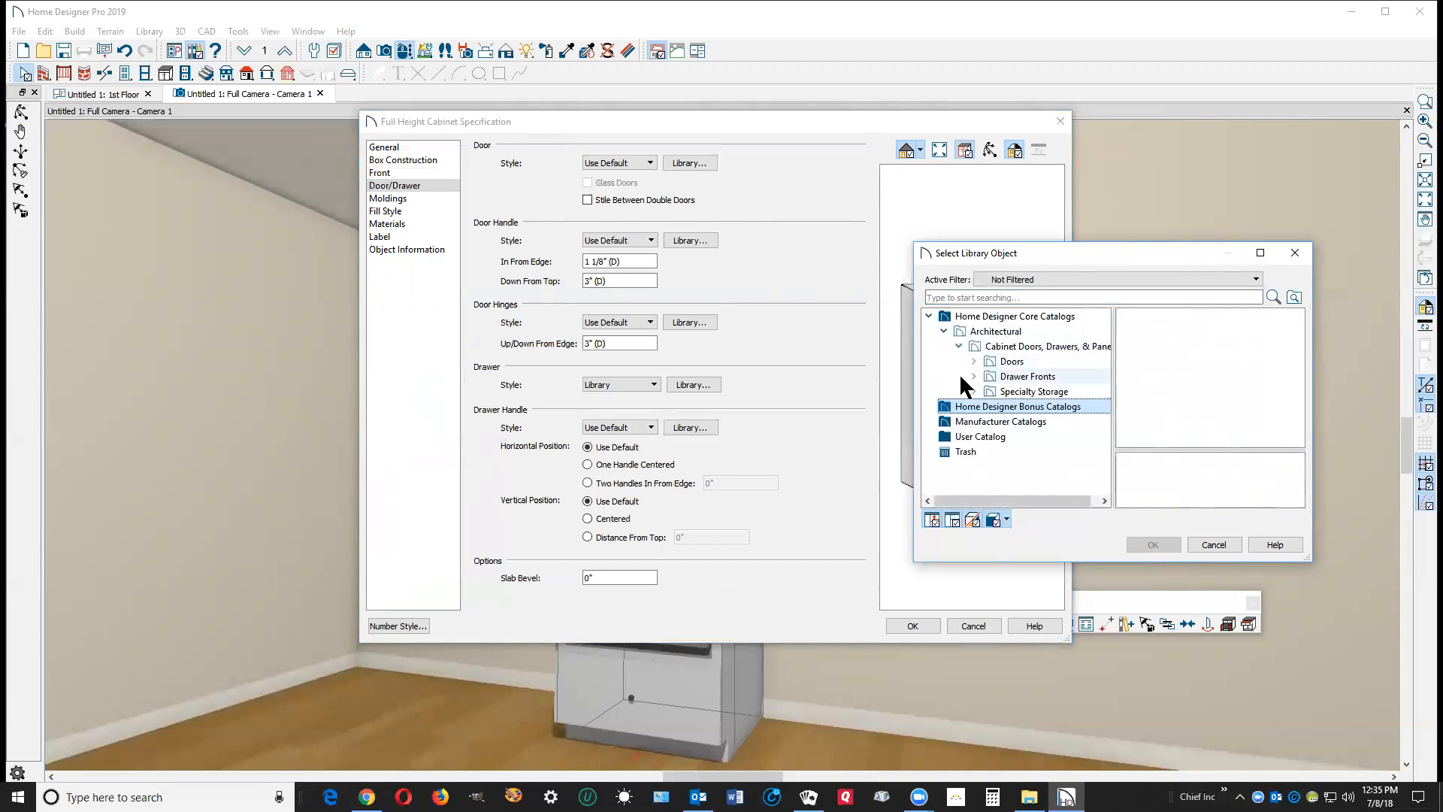
click(1204, 545)
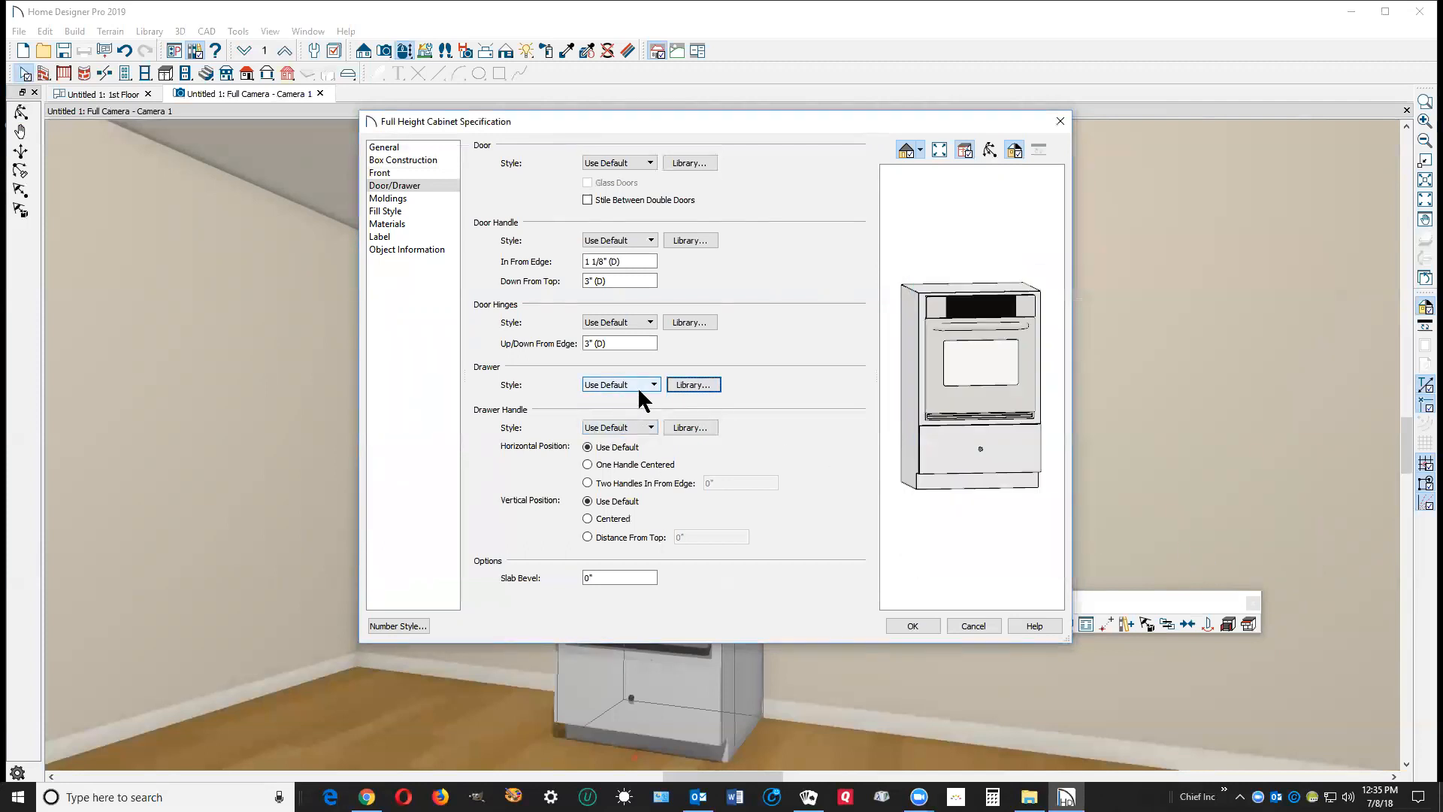
Step: Assign the CP17 Flush Mount Drawer Pull from the Integrated Pulls library as the lower cabinet's drawer handle
click(690, 427)
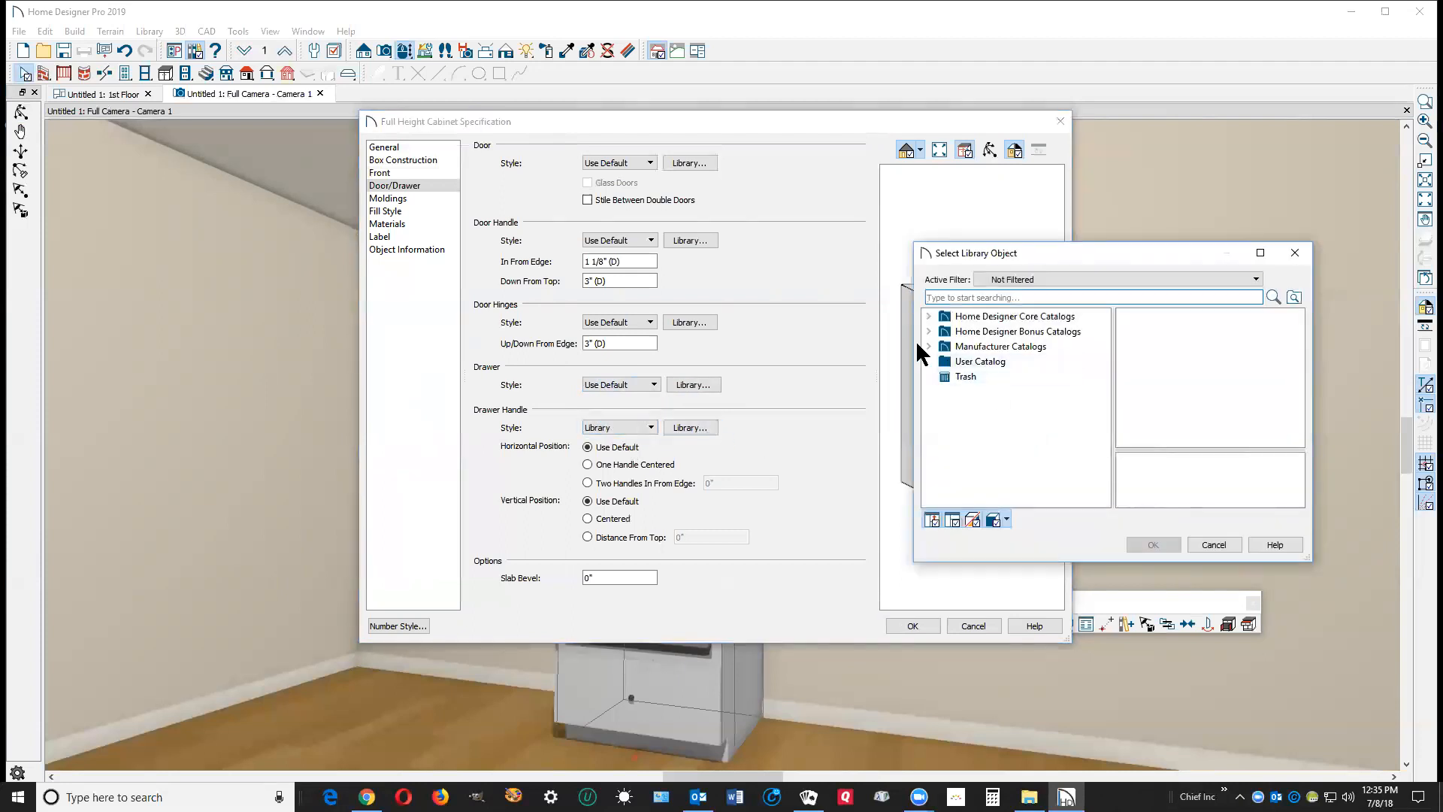
click(928, 316)
click(944, 332)
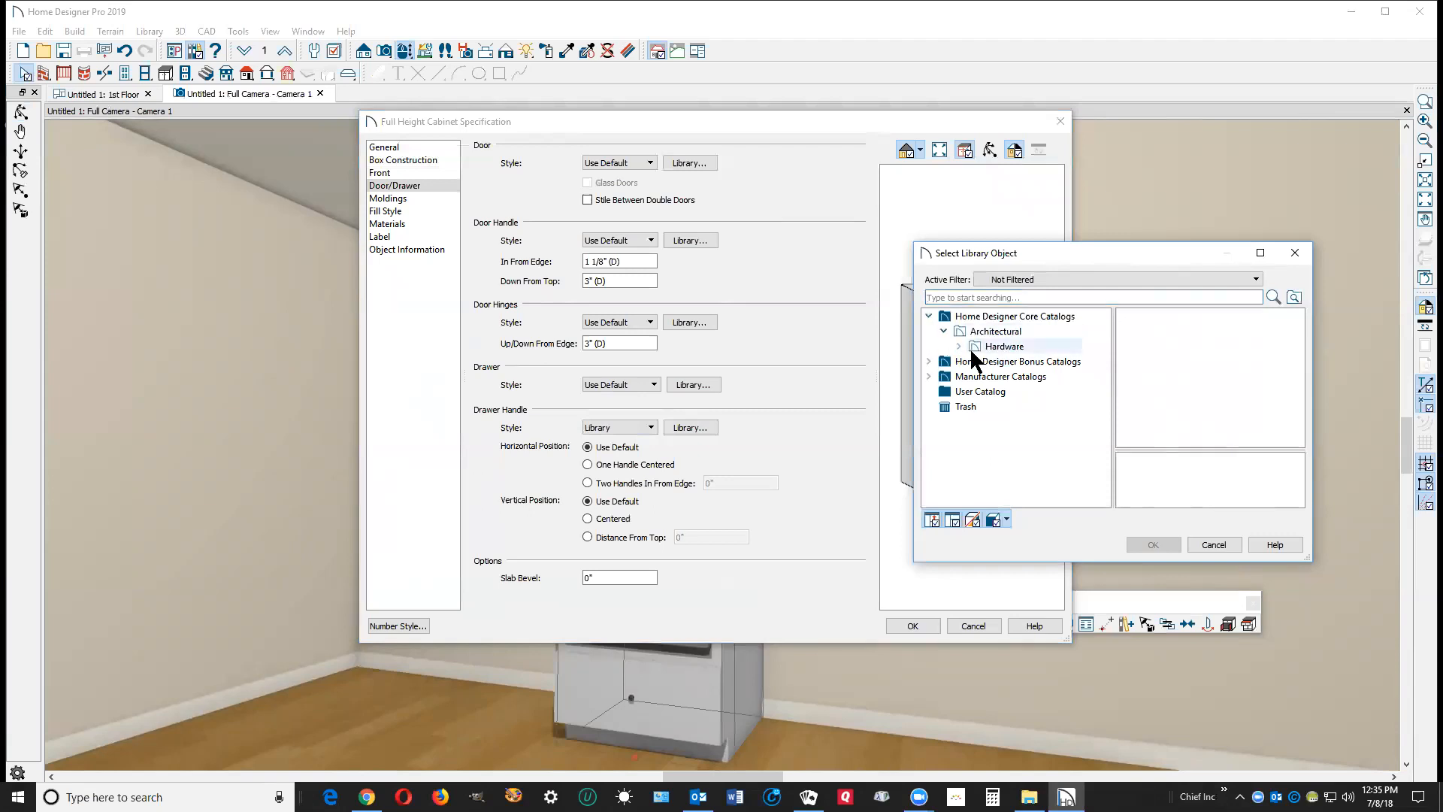
click(959, 347)
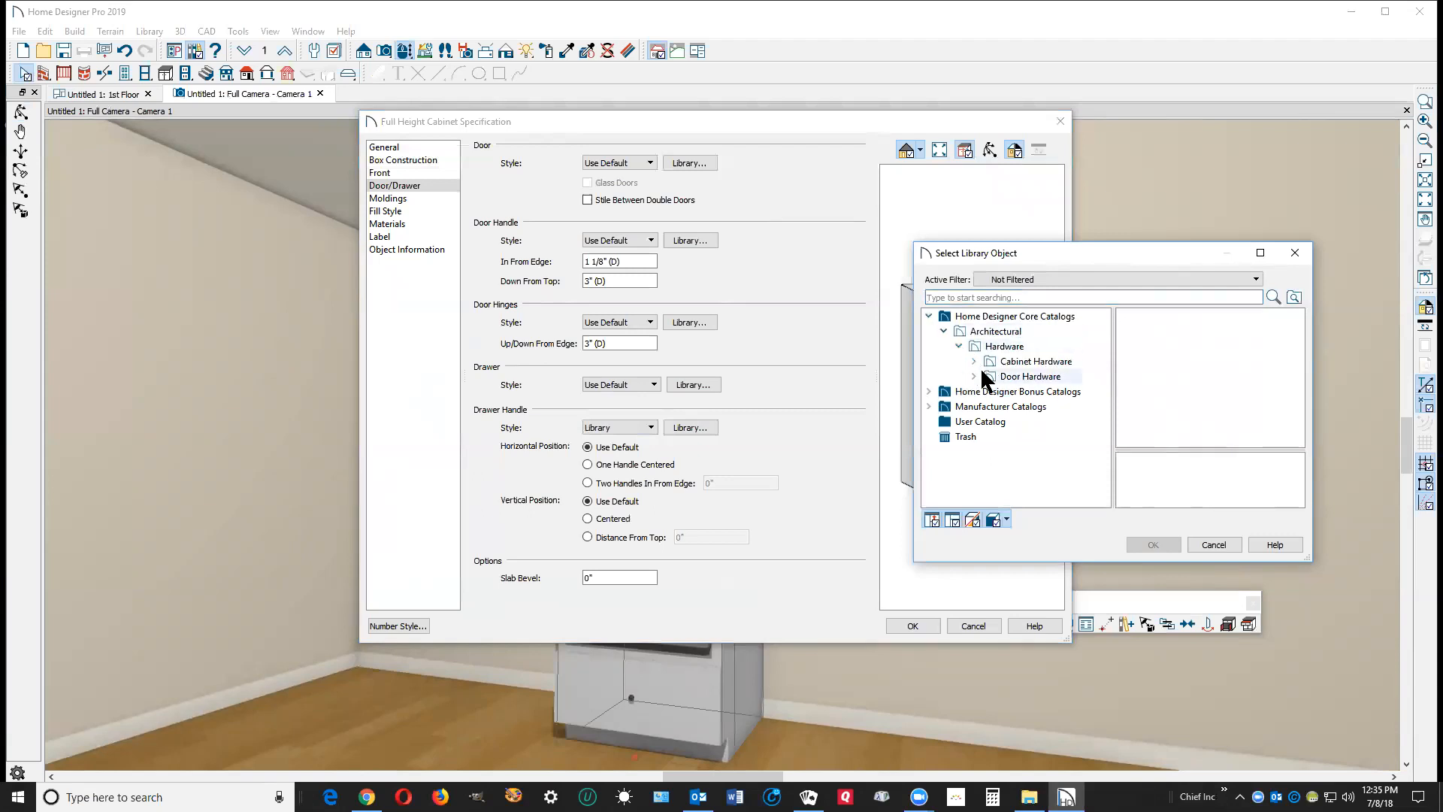
click(974, 361)
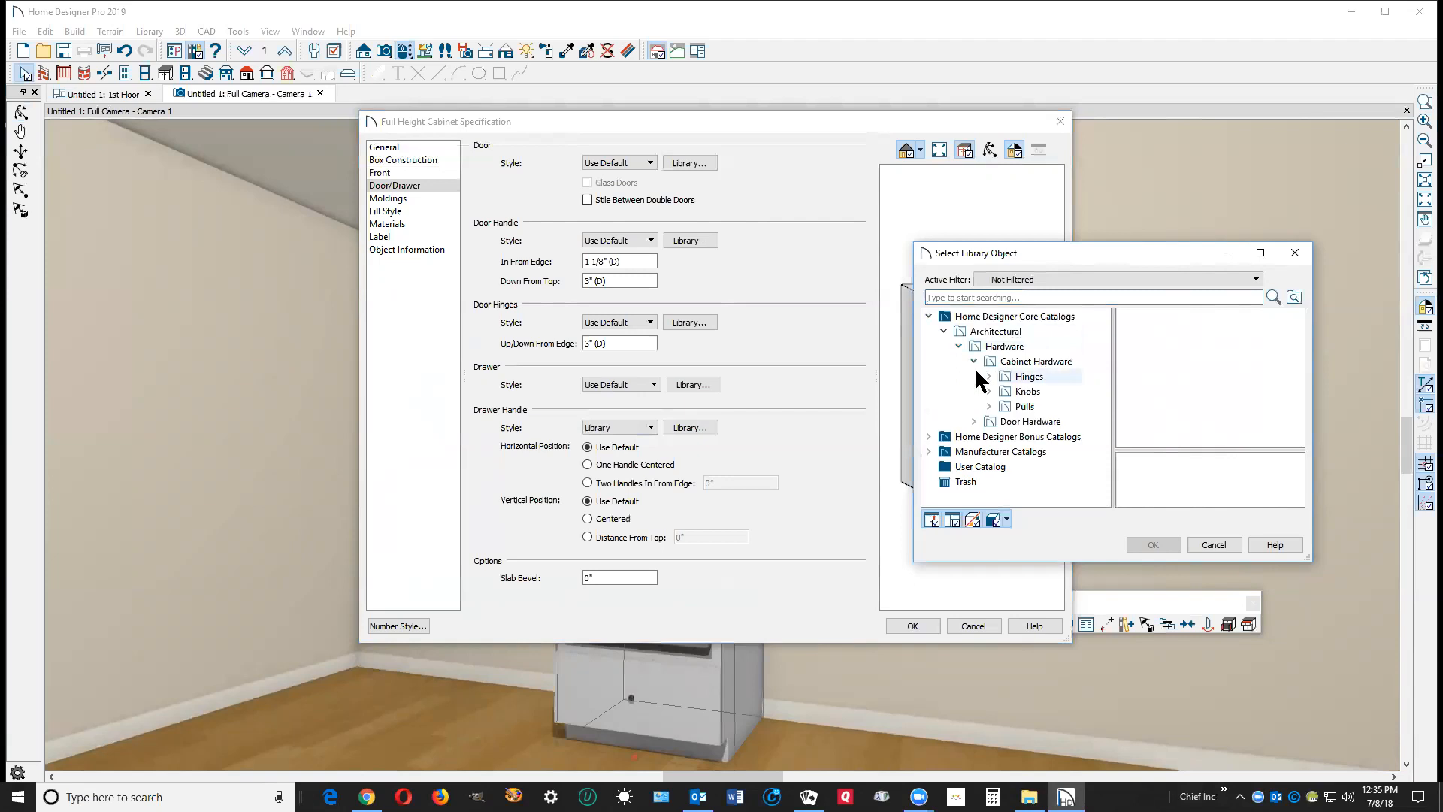
click(1022, 406)
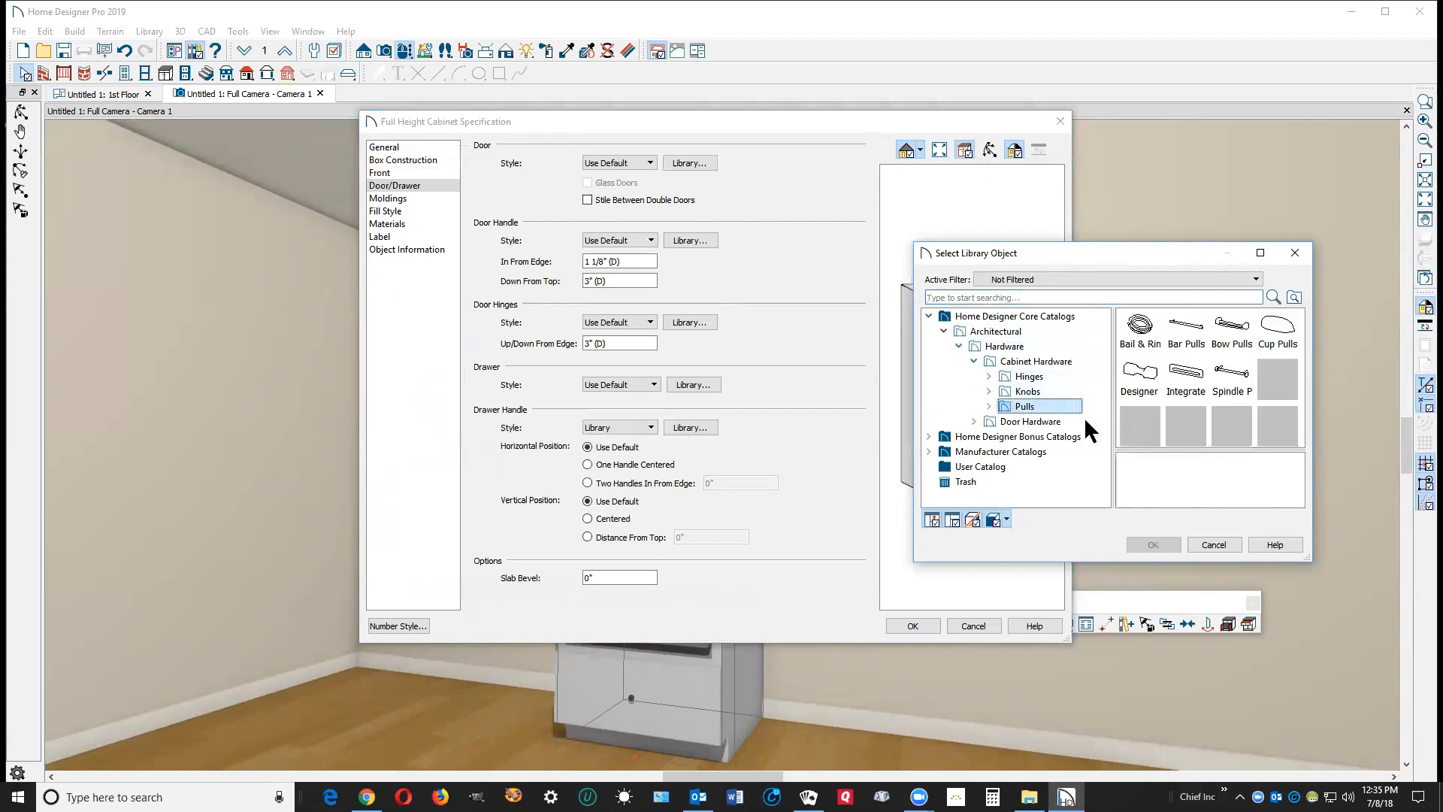
double_click(1181, 376)
click(1143, 350)
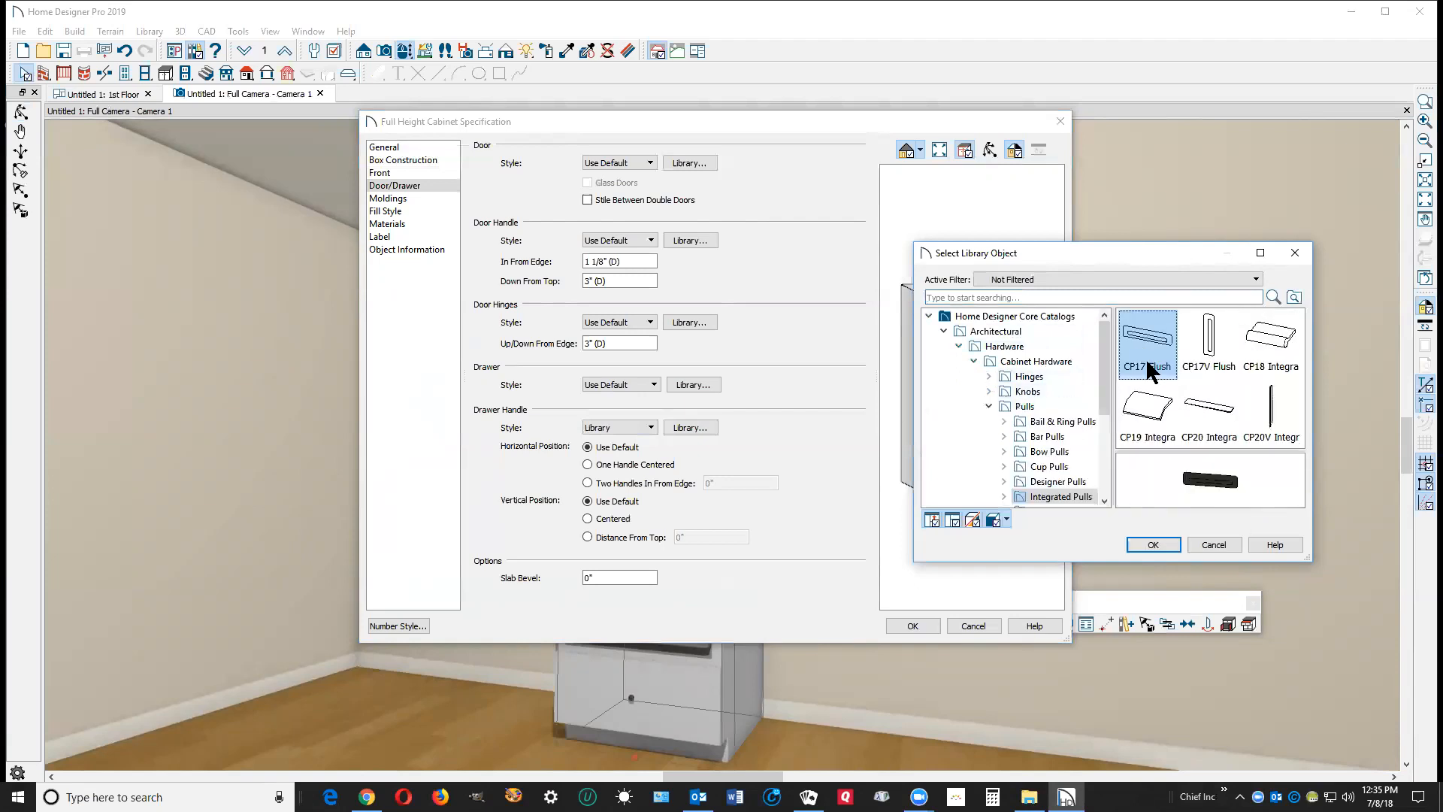
click(1154, 546)
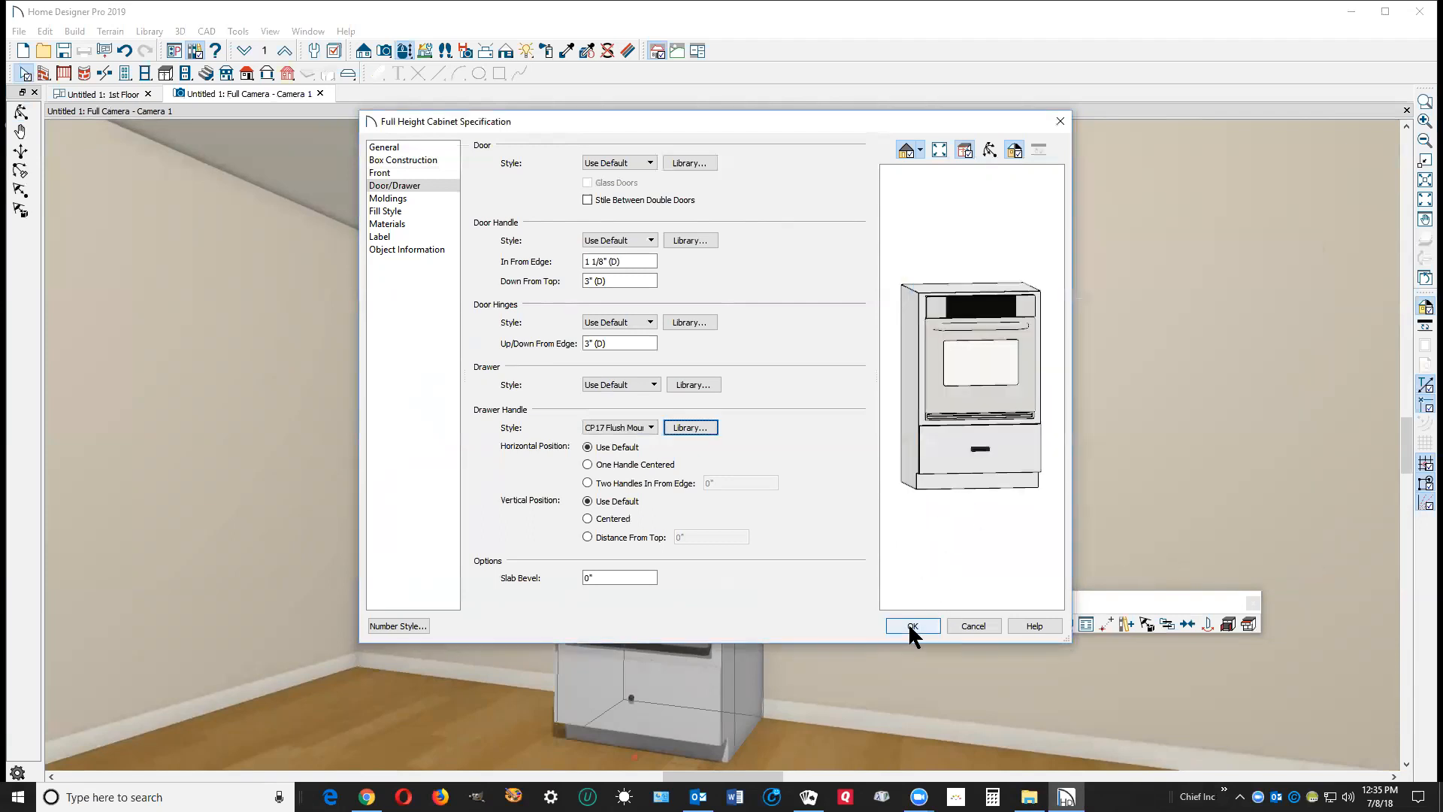
Step: Open the library material choices for the lower oven cabinet's Drawers/Panels component
click(394, 224)
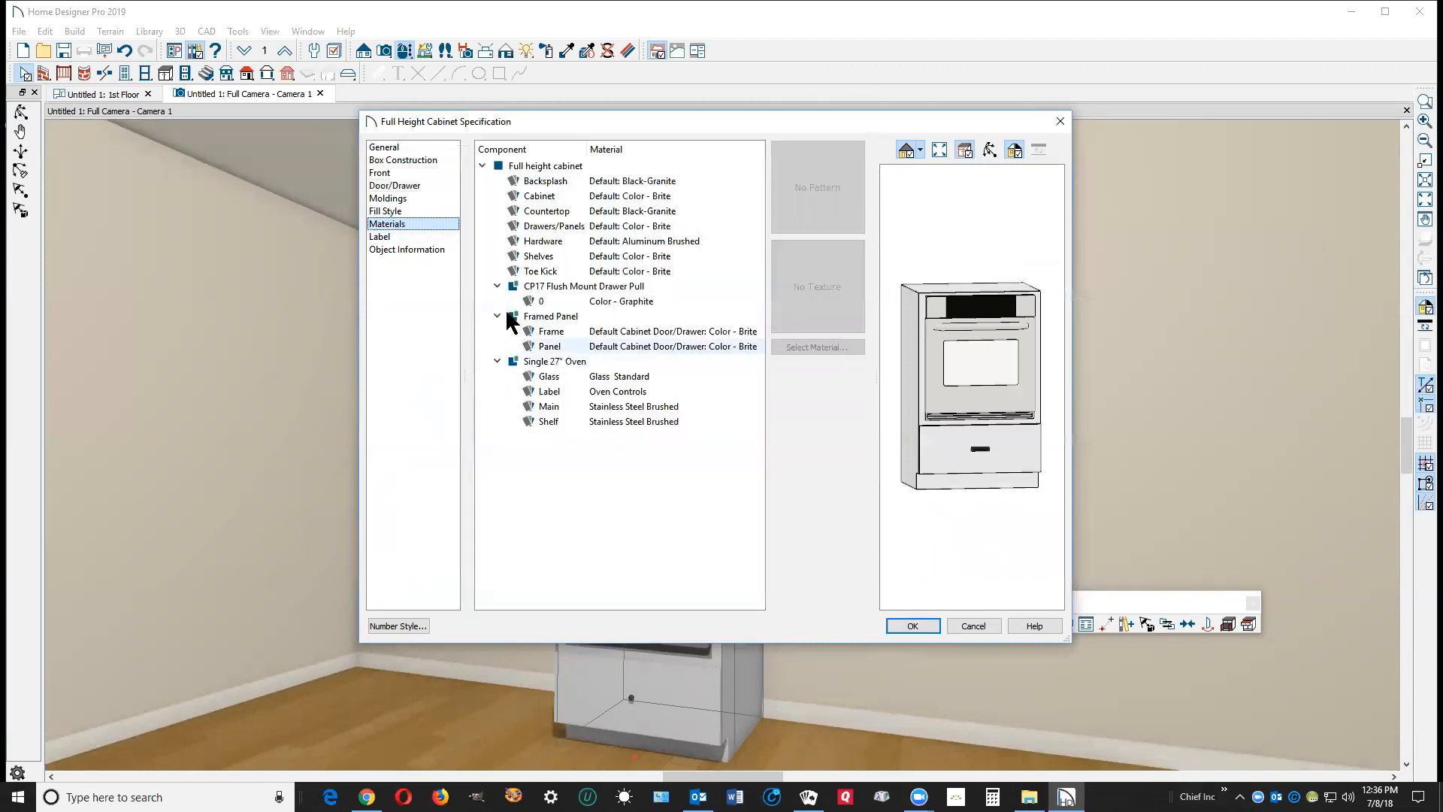
click(552, 227)
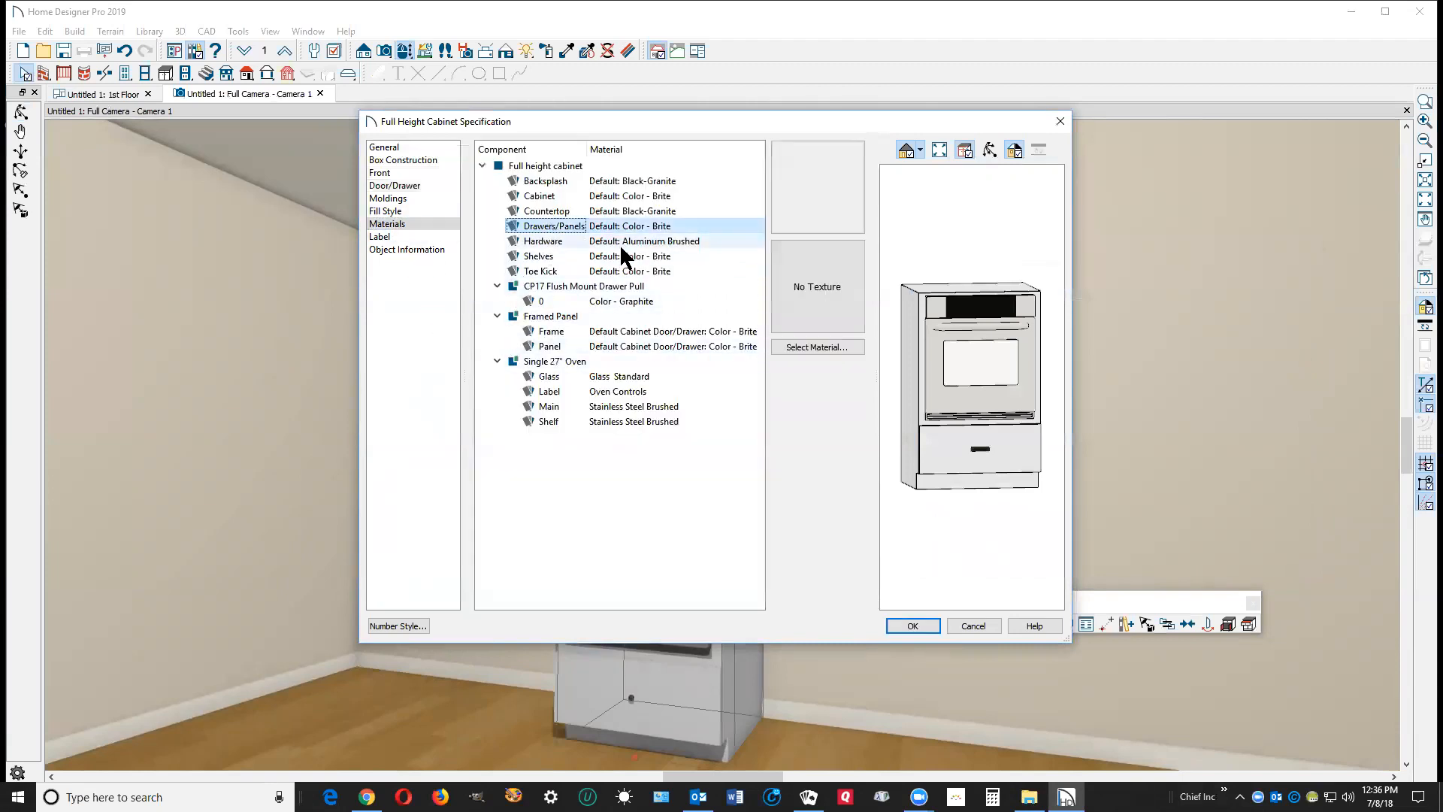
click(813, 347)
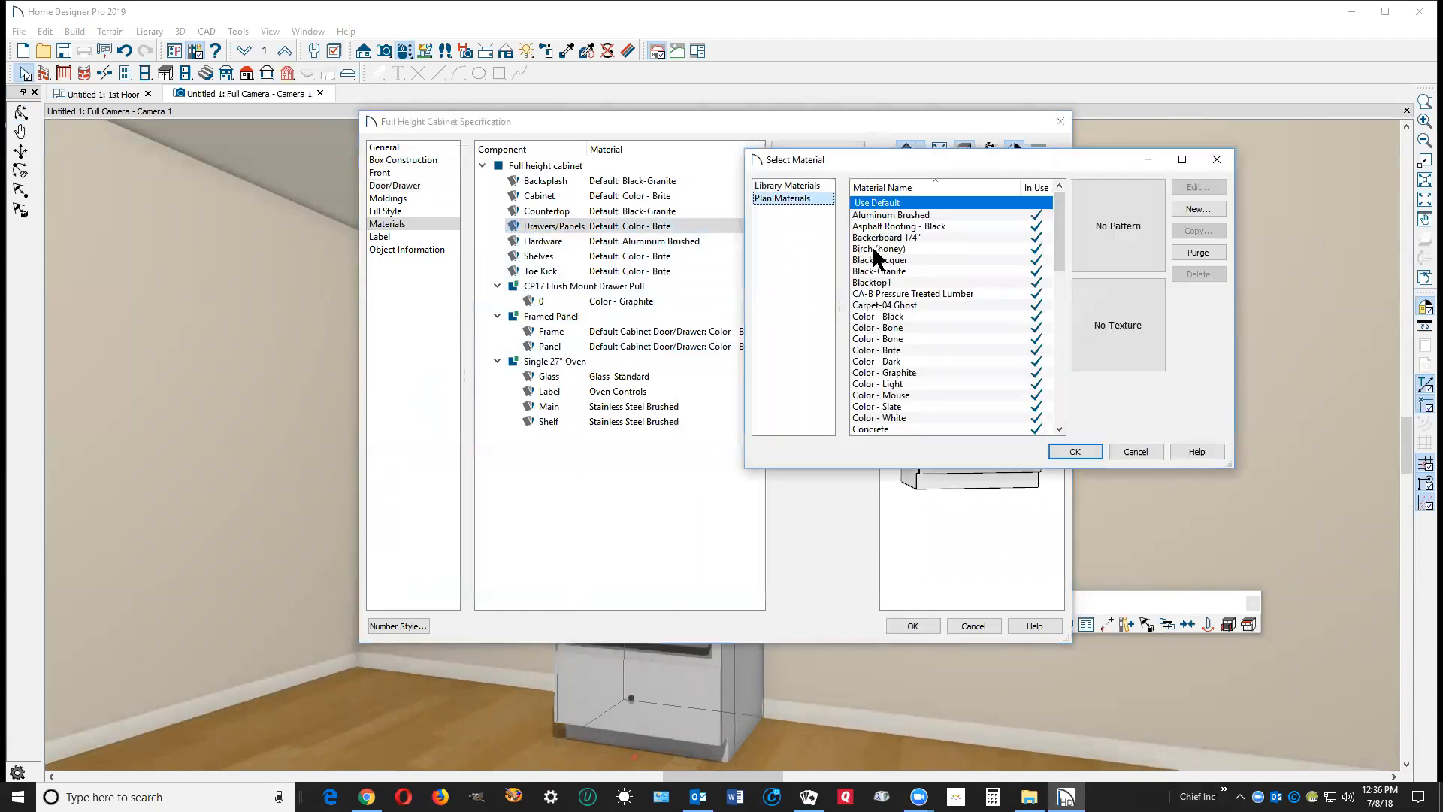
click(779, 186)
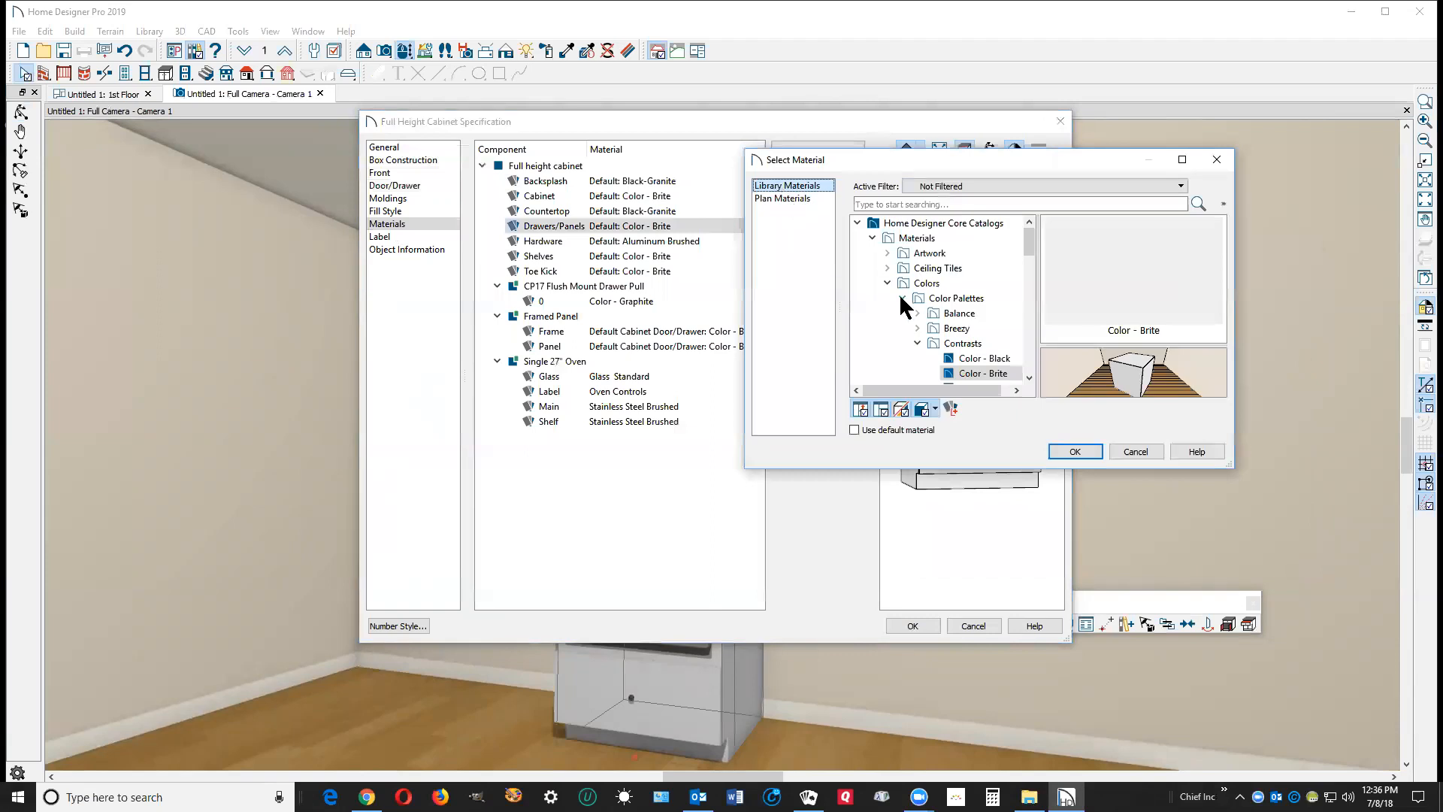
Step: Locate the Stainless materials within Materials Metal of the Home Designer Bonus Catalogs
click(872, 238)
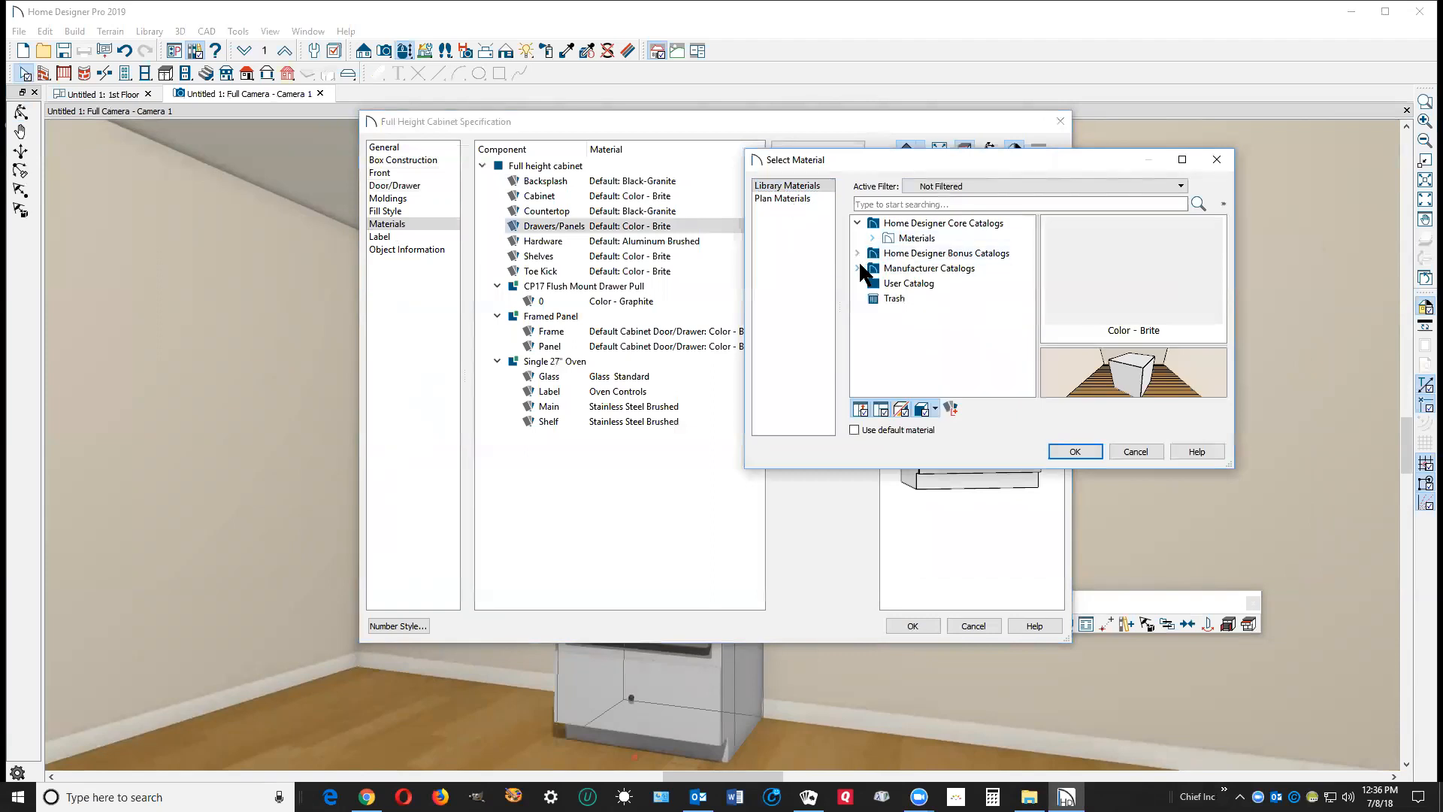
click(858, 268)
click(858, 268)
click(858, 269)
click(857, 269)
click(858, 254)
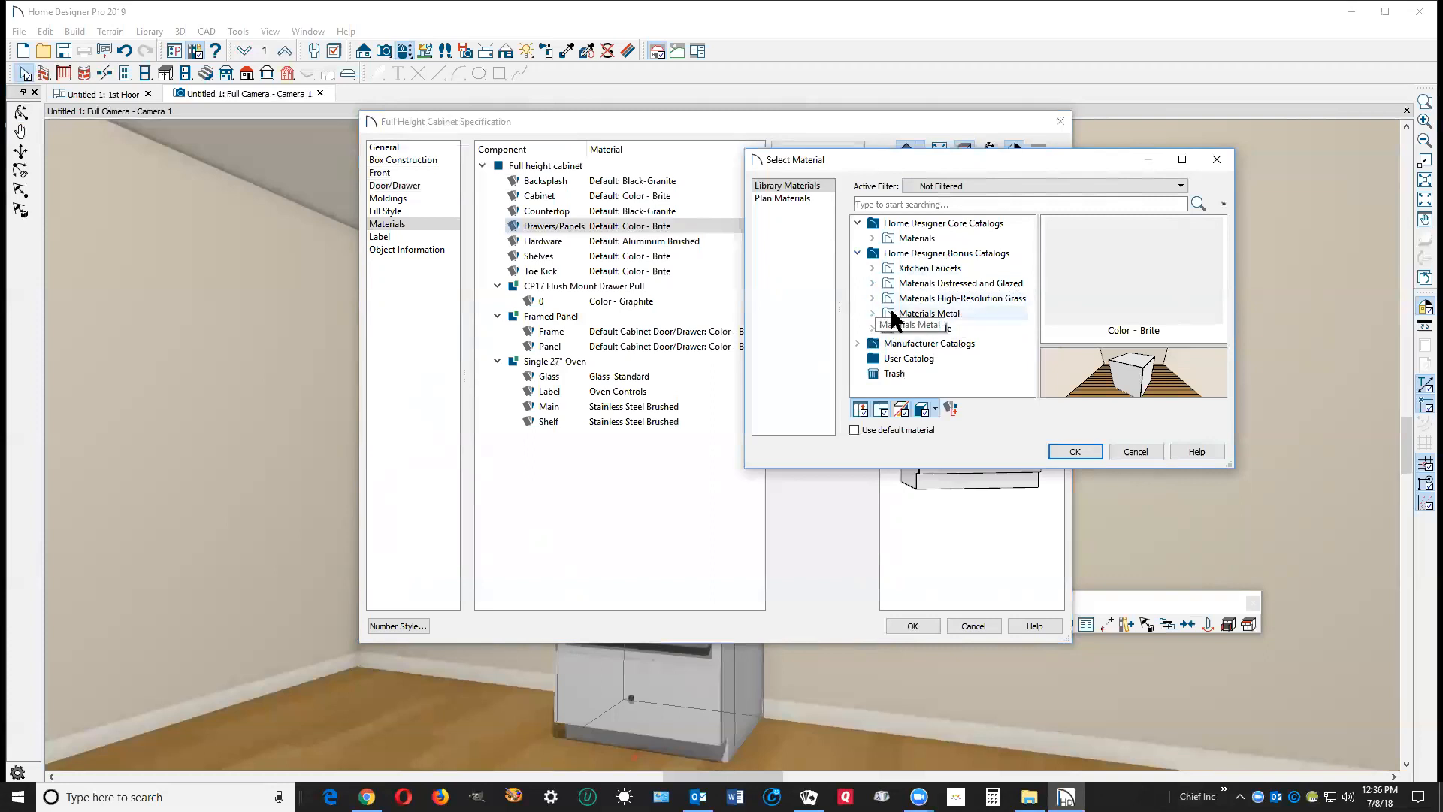
click(871, 312)
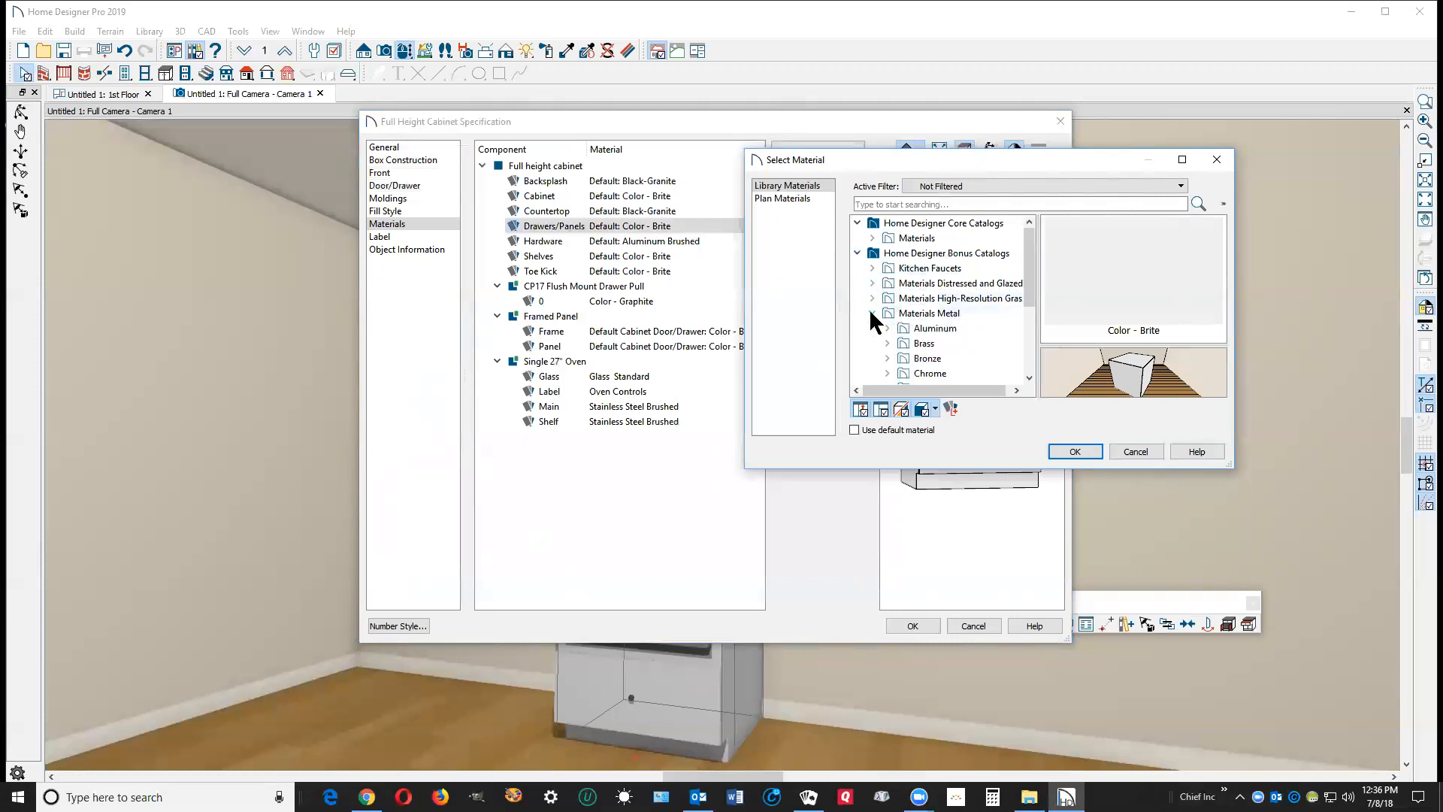
scroll(973, 307, down, 1)
scroll(977, 323, down, 1)
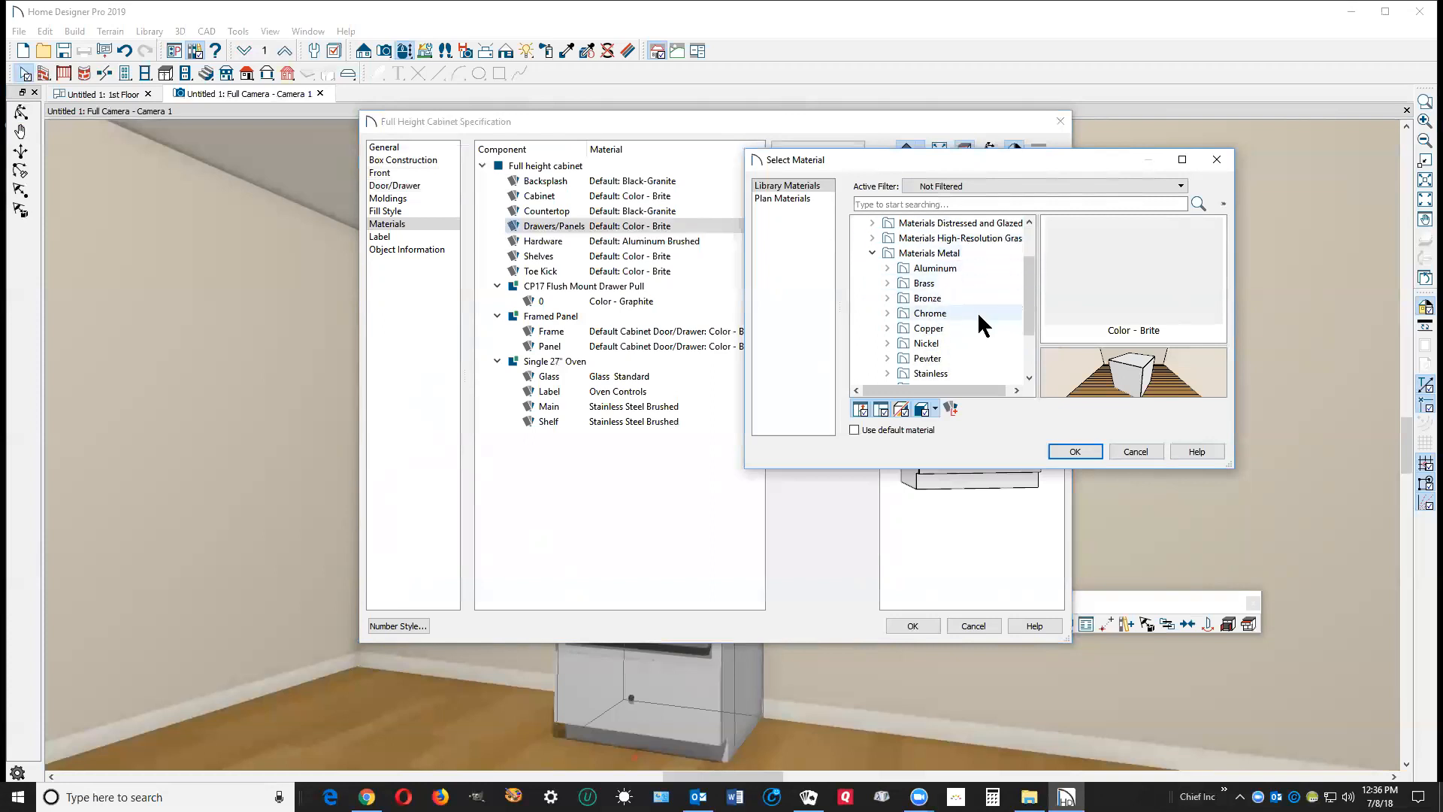
click(888, 374)
scroll(1011, 295, down, 3)
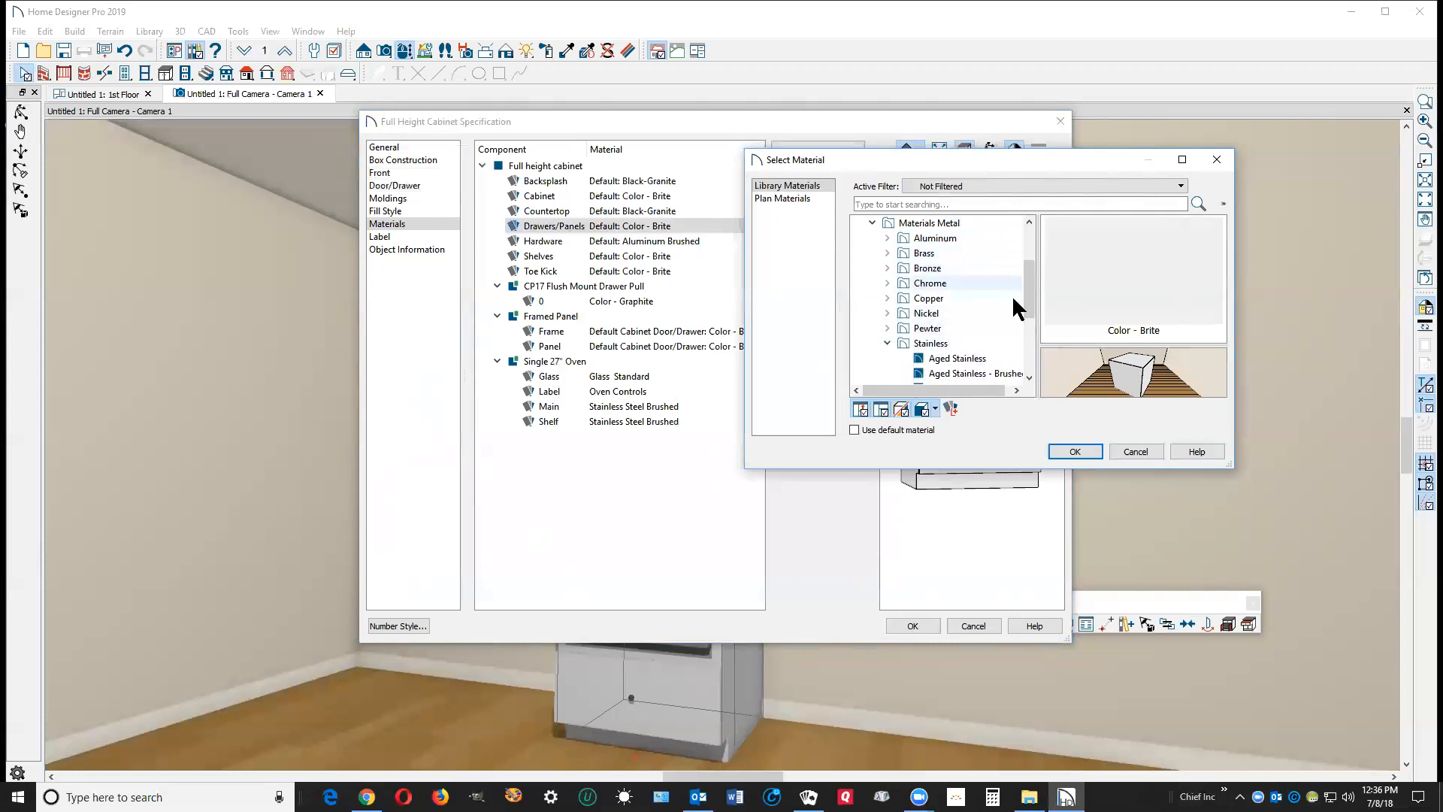
Step: Assign the Soft Stainless material to the lower cabinet's Drawers/Panels and accept the cabinet specification
scroll(959, 321, up, 1)
click(932, 298)
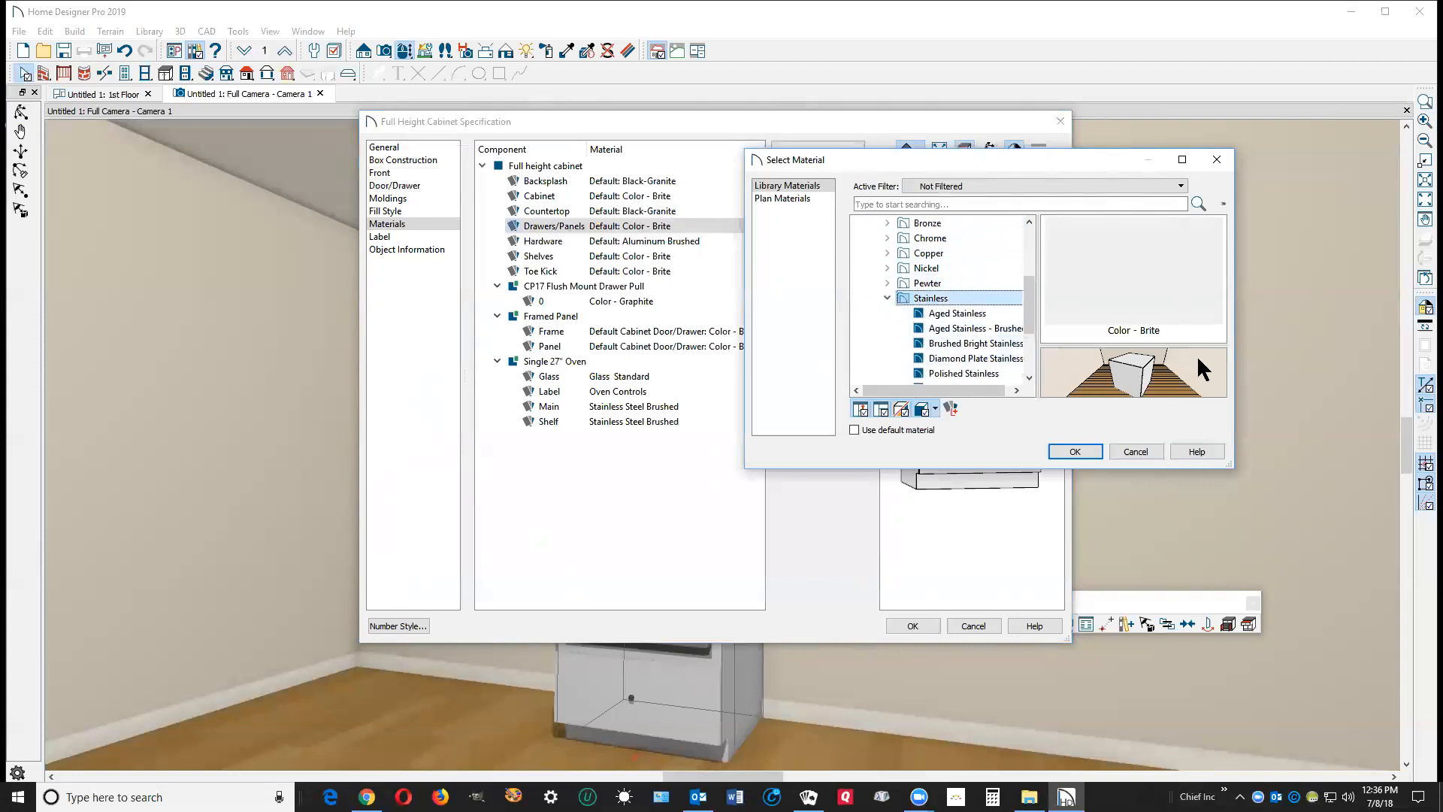
drag(1230, 467, 1362, 715)
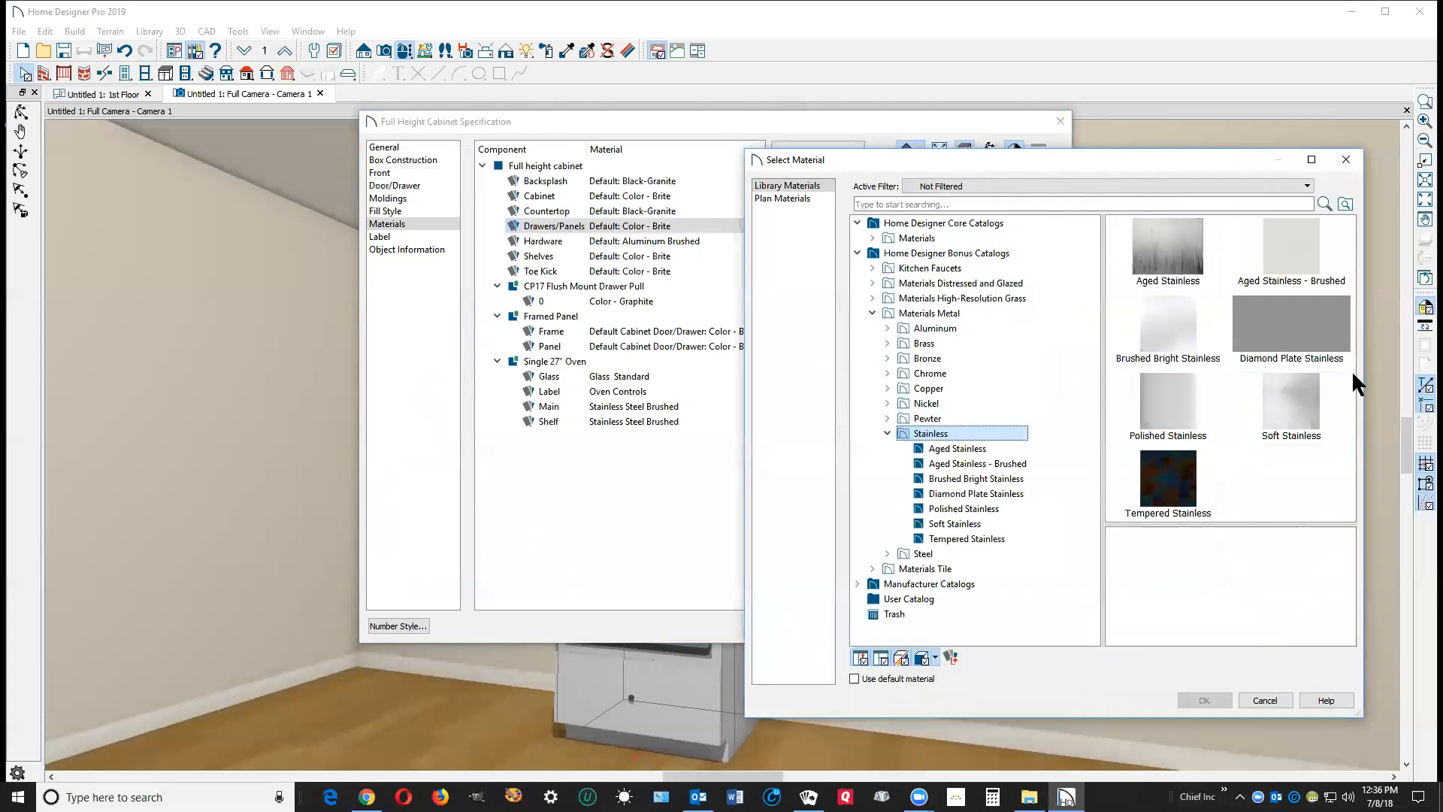
click(1304, 417)
click(1203, 701)
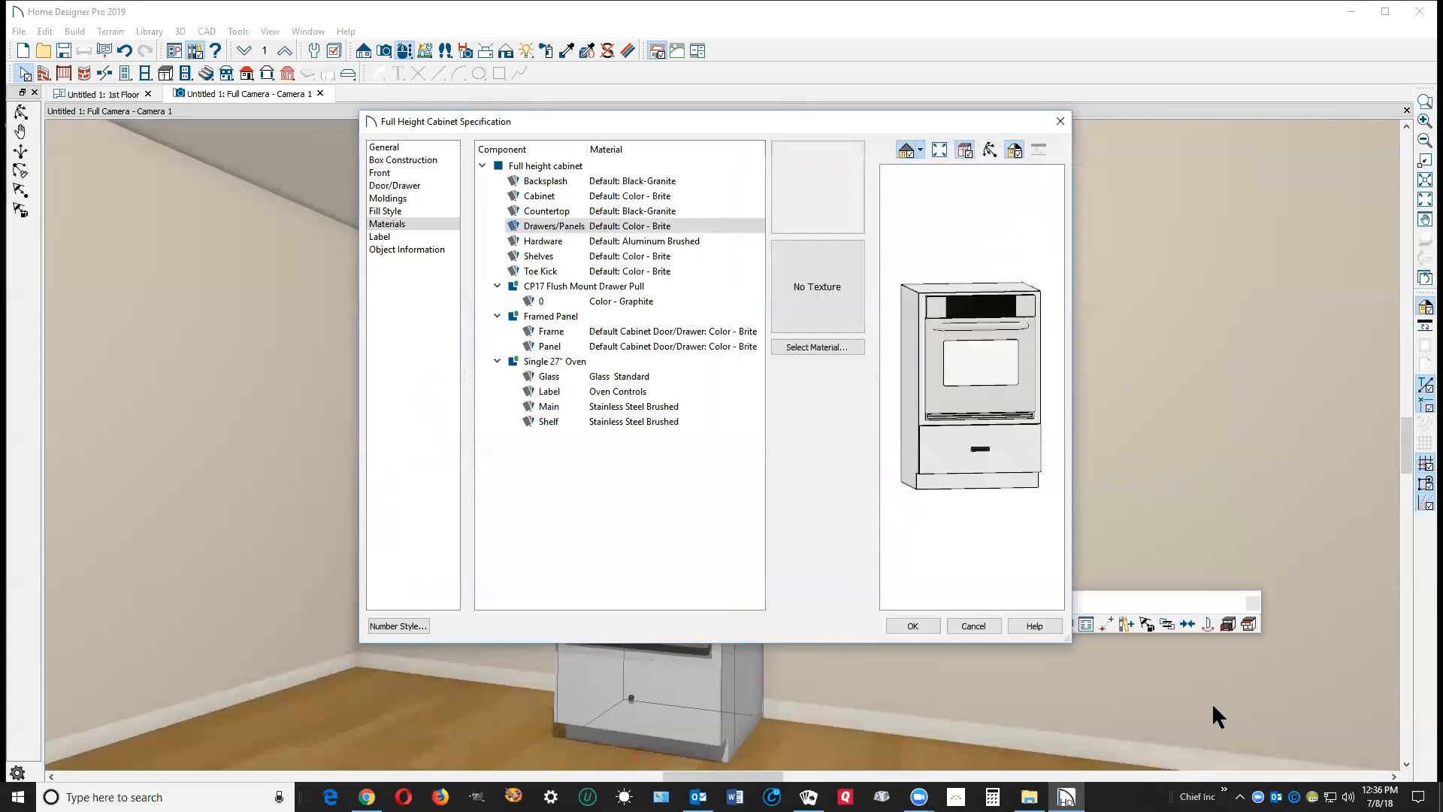
click(909, 624)
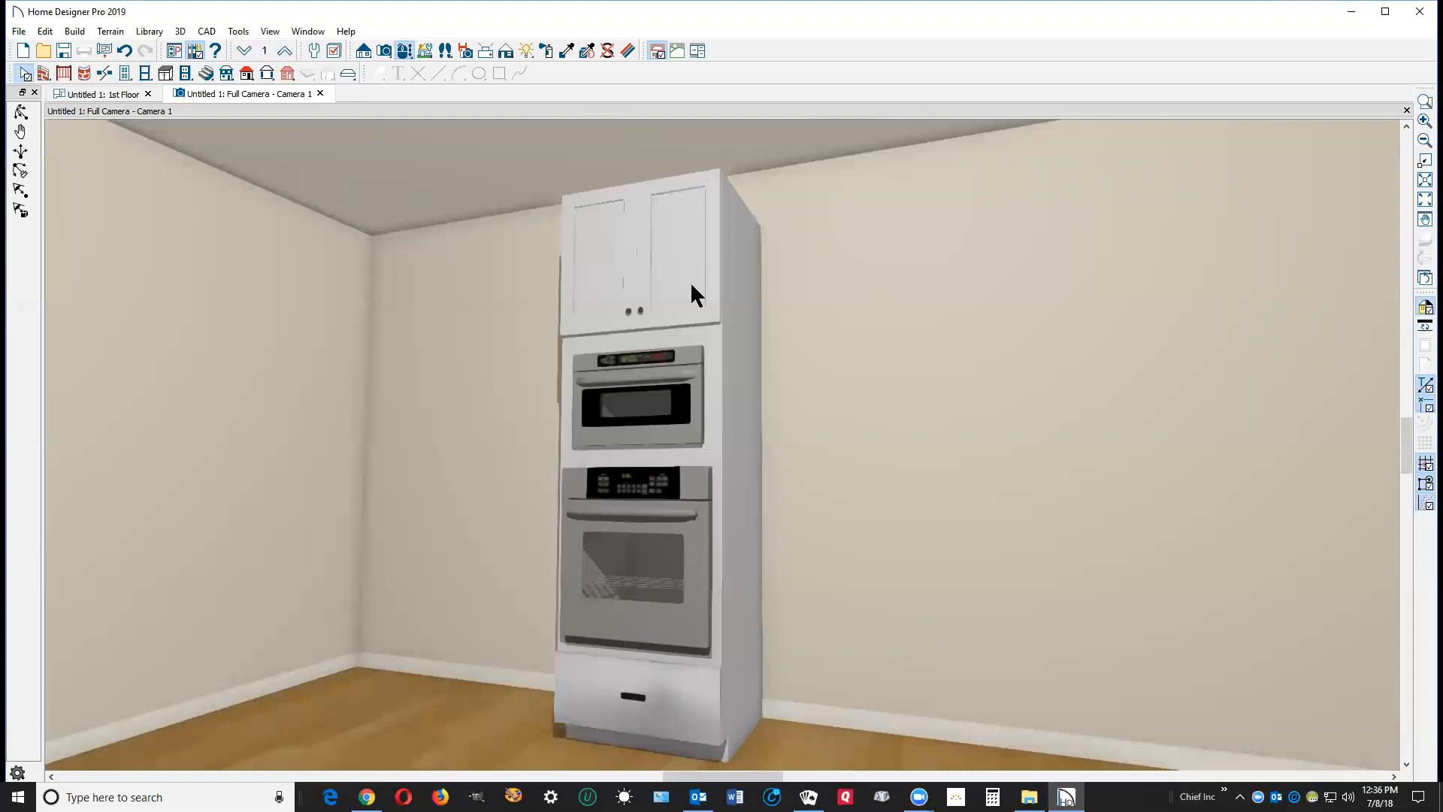
Step: Sample the lower drawer front's material with the Material Eyedropper and apply it to the wall oven and the microwave
click(585, 44)
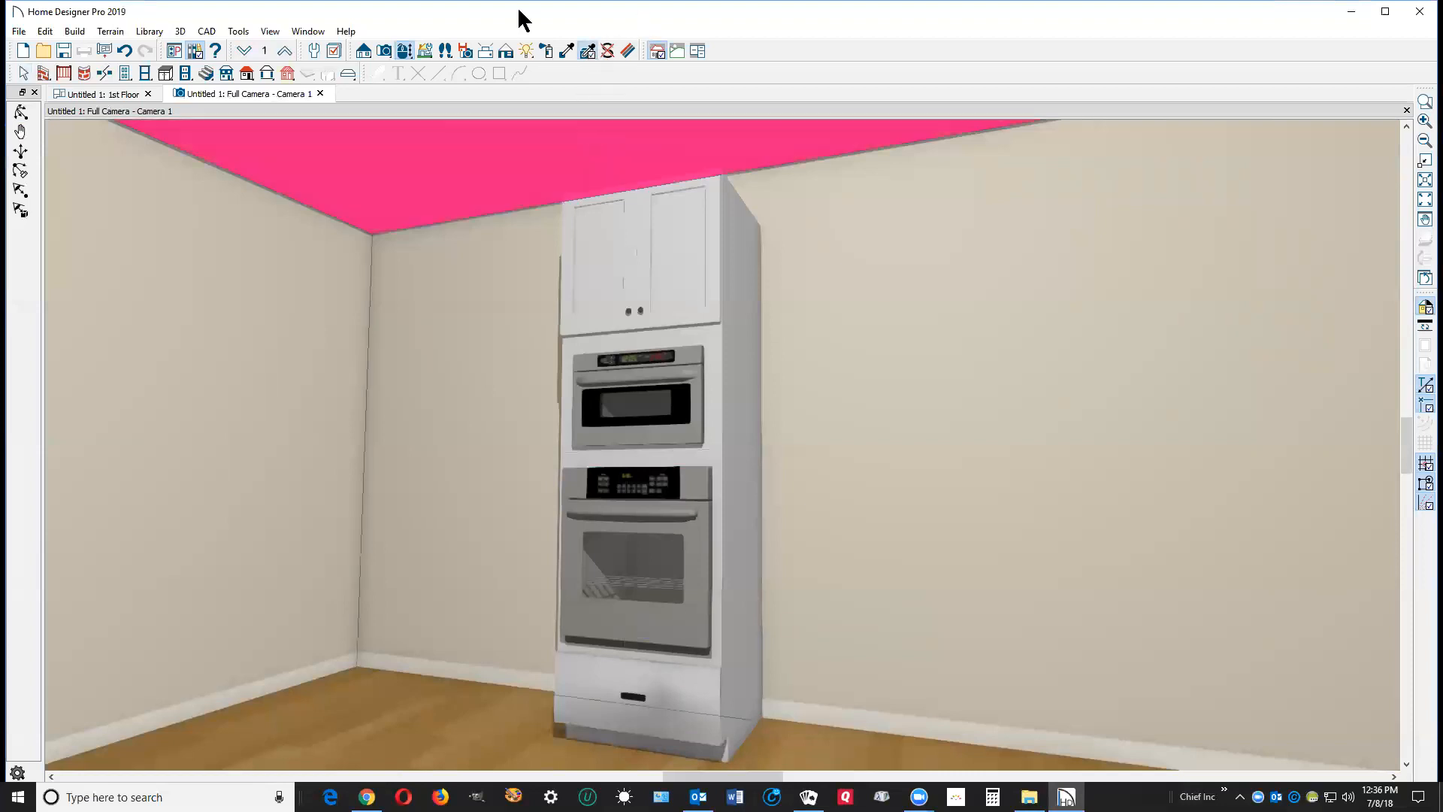
click(568, 51)
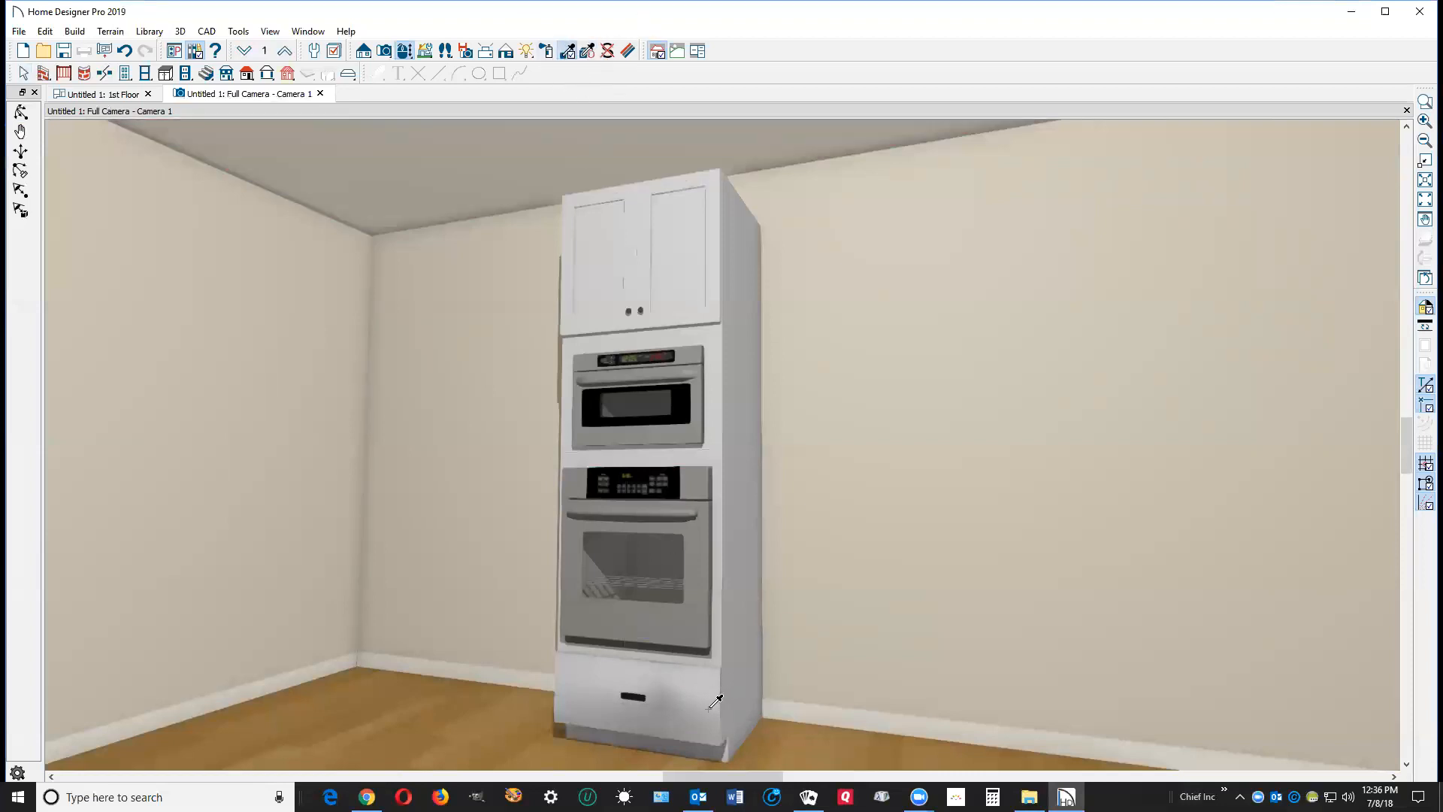
click(699, 637)
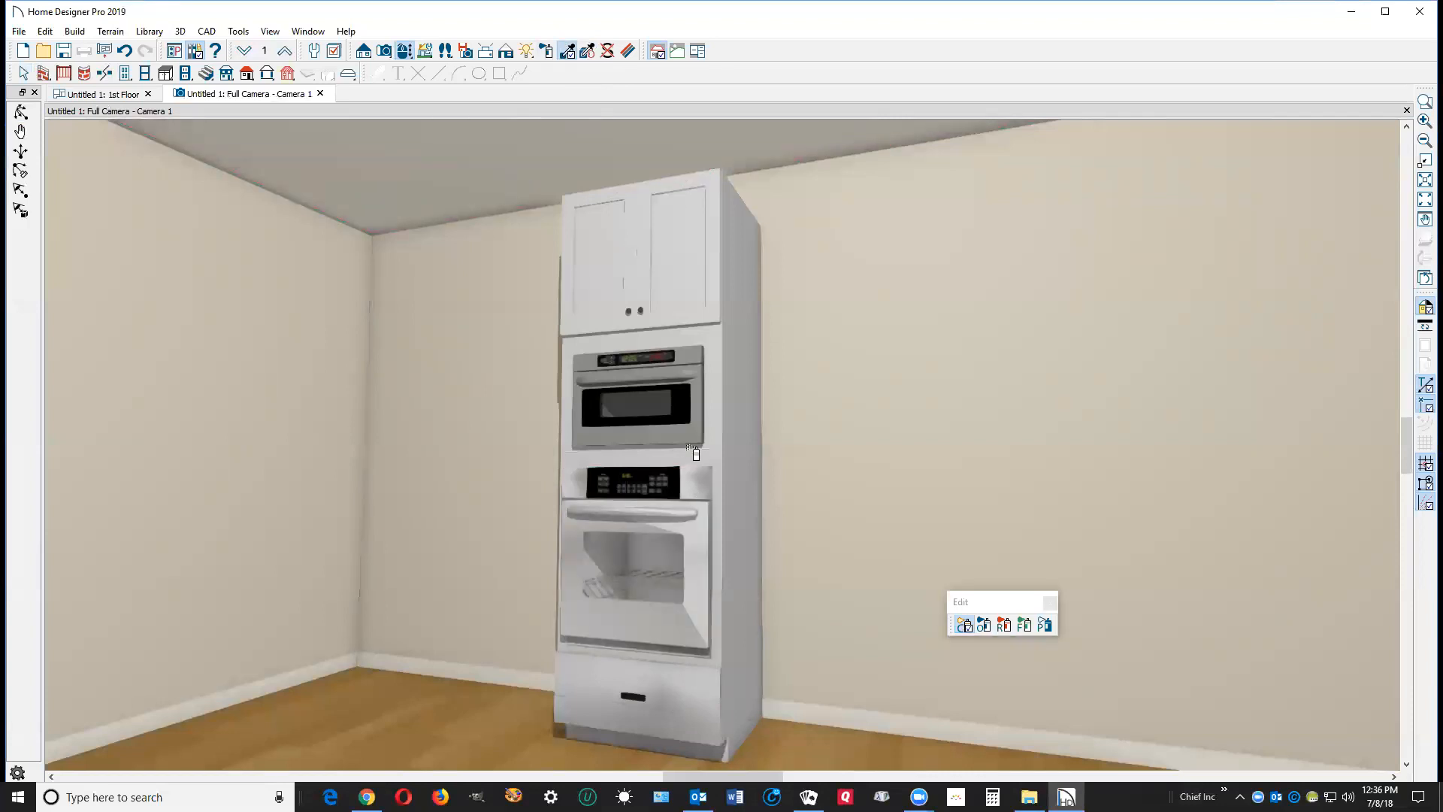
click(691, 469)
key(Escape)
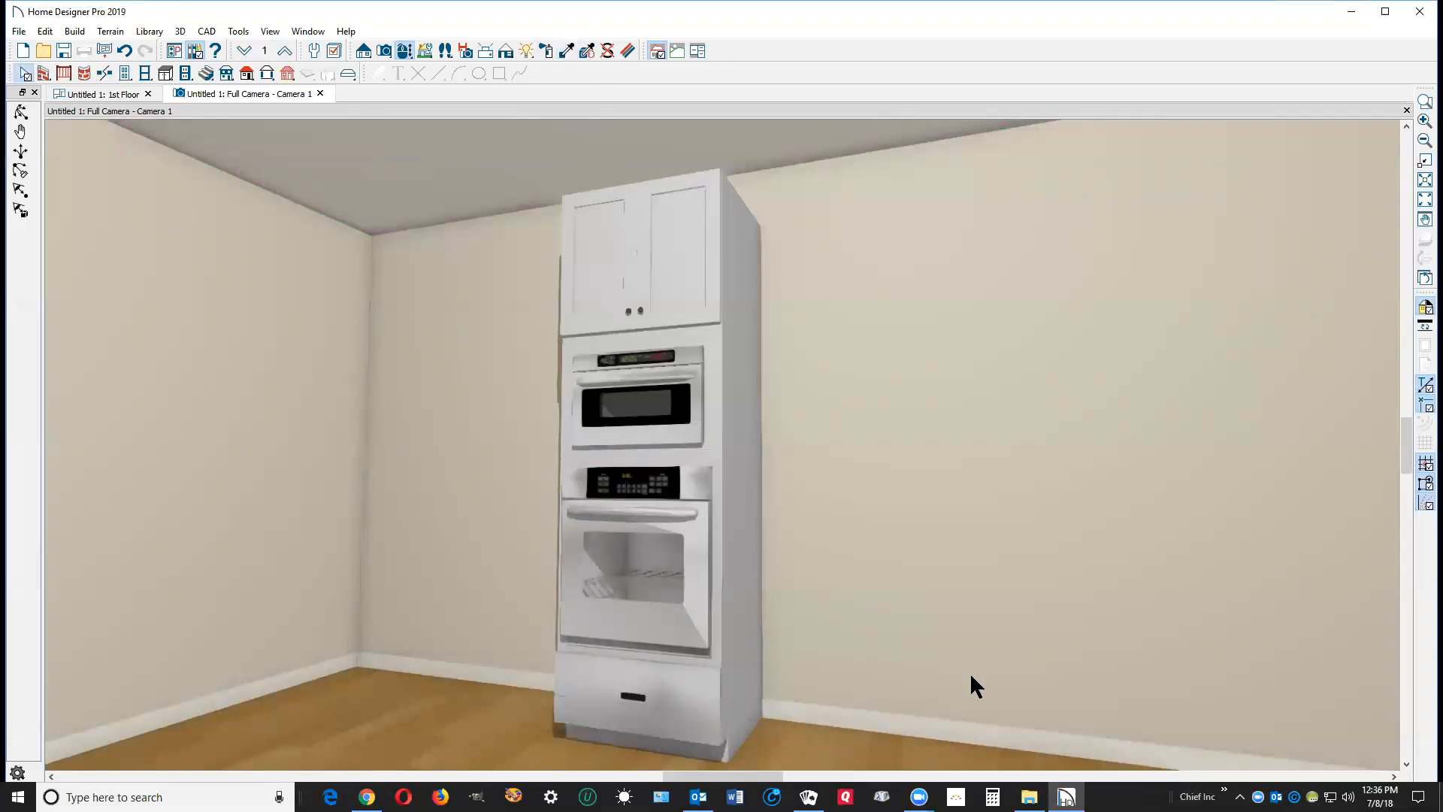